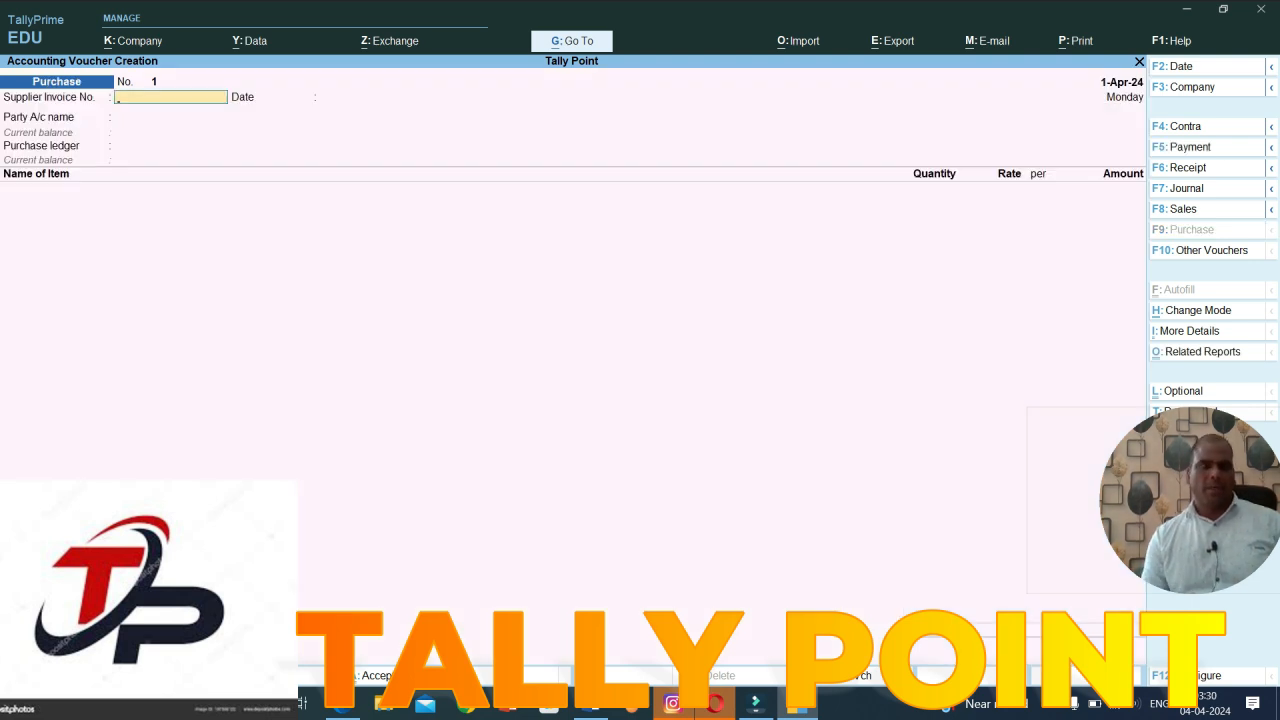
Step: Create the supplier ledger Paras Electronic under Sundry Creditors as the purchase voucher's party, leaving the supplier invoice number and date blank
{"action": "key", "text": "Return"}
{"action": "key", "text": "Return"}
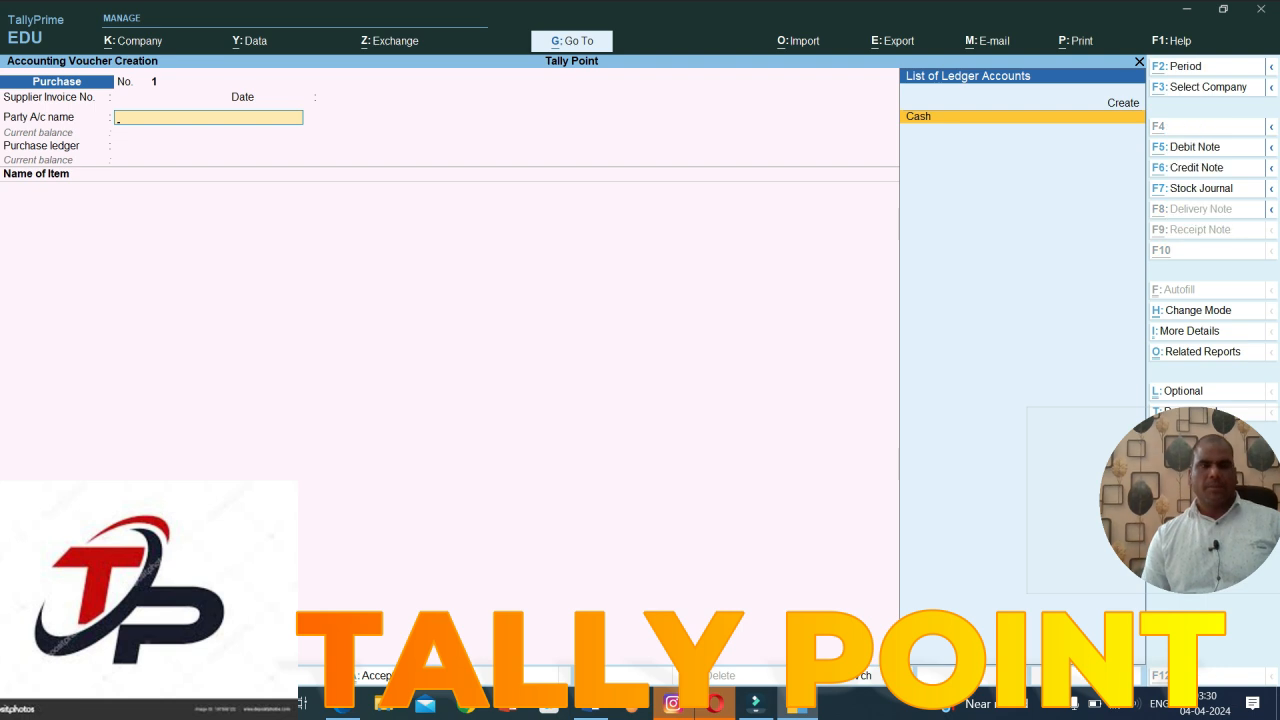
{"action": "key", "text": "alt+c"}
{"action": "type", "text": "Pa"}
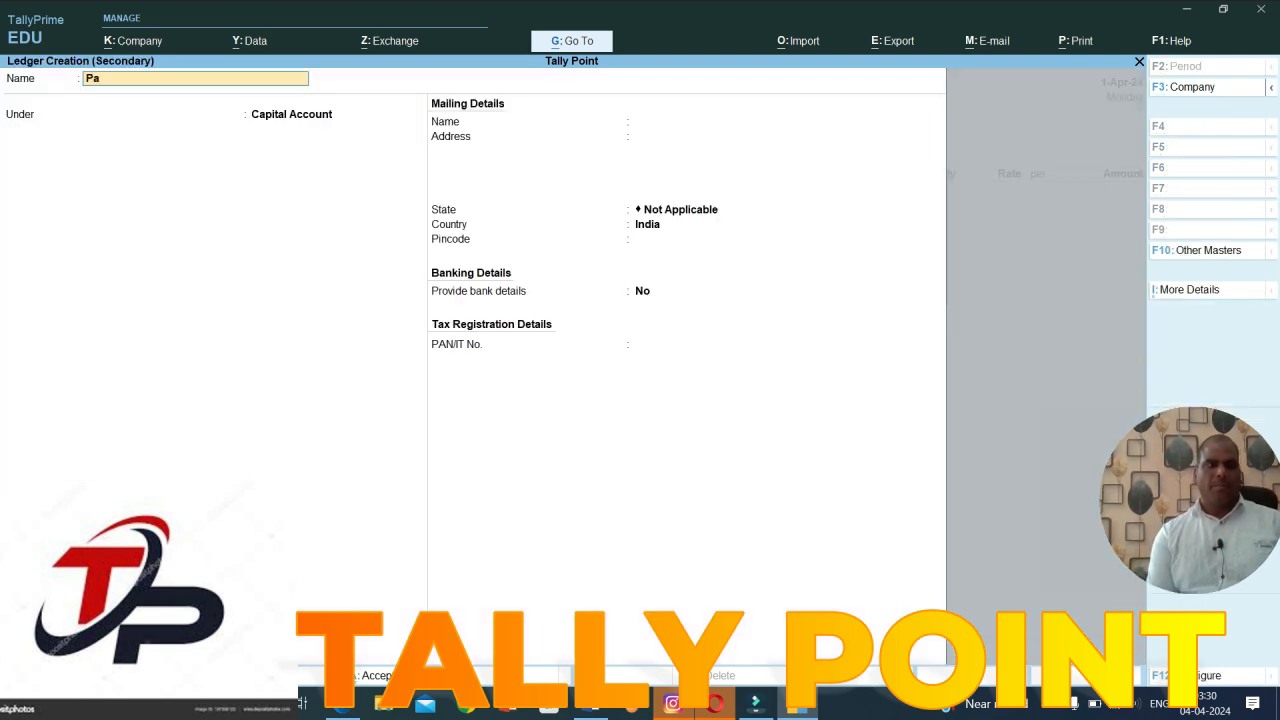
{"action": "type", "text": "ras Electr"}
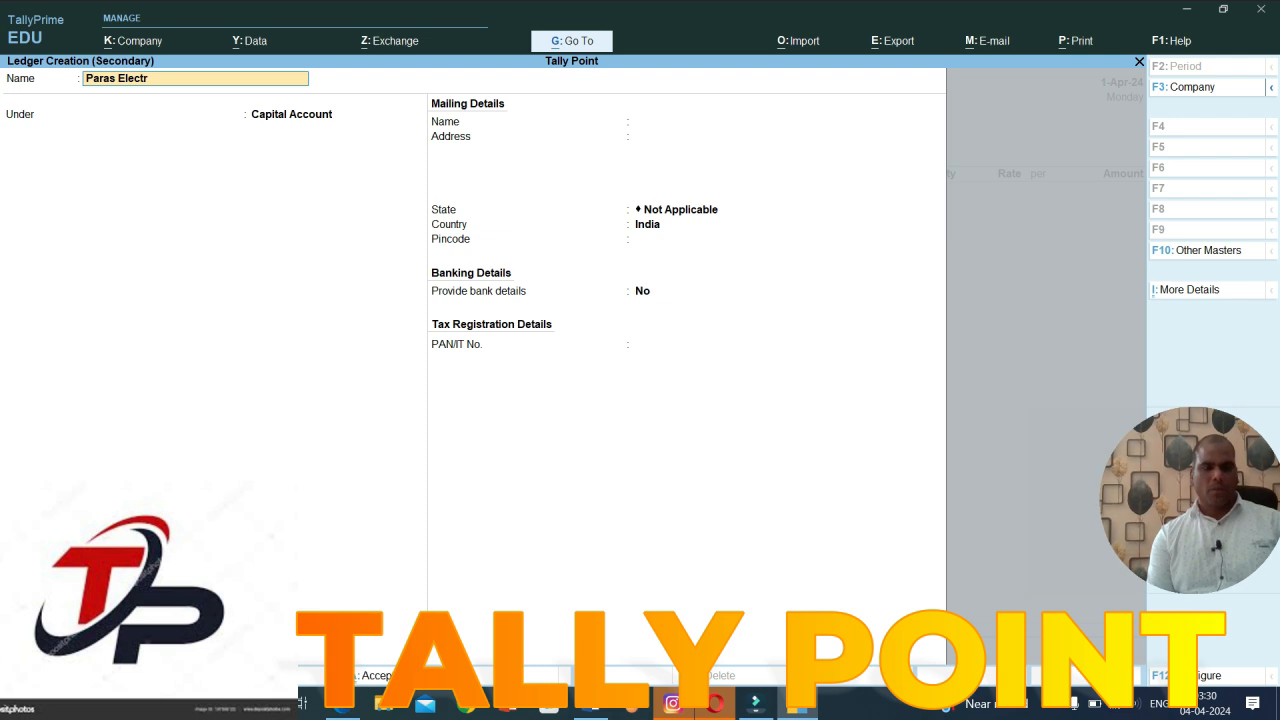
{"action": "type", "text": "onic"}
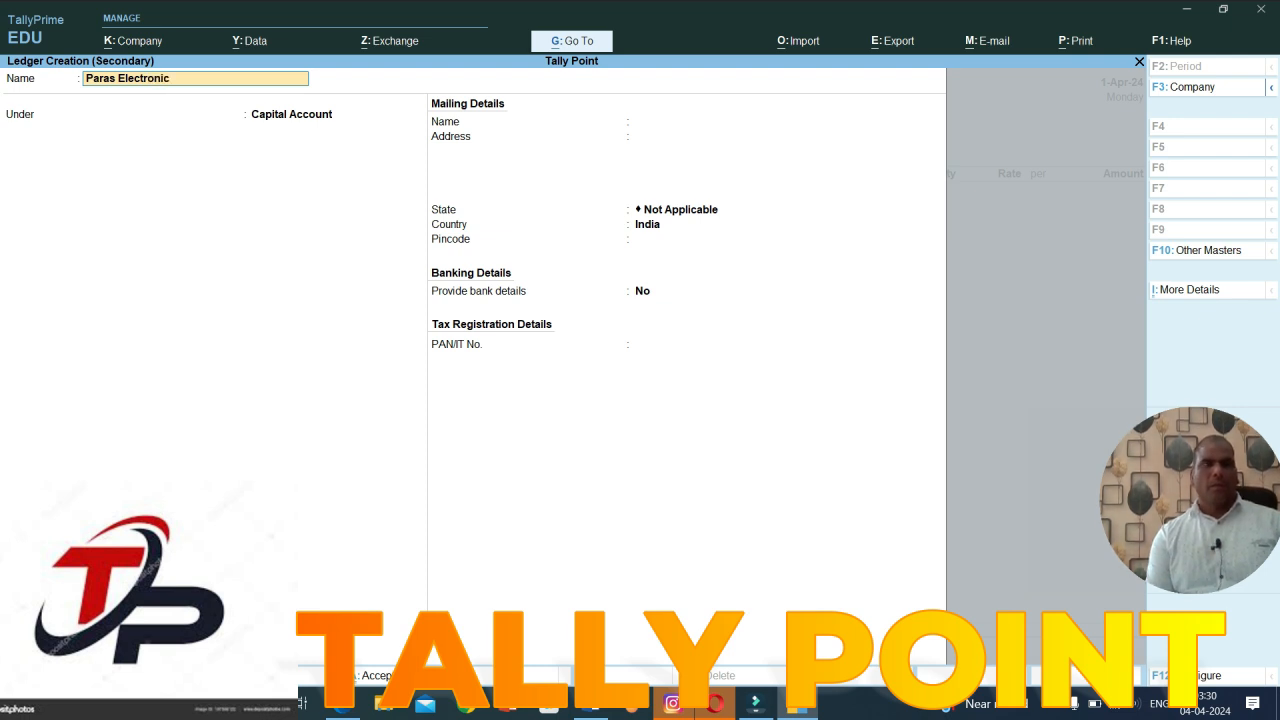
{"action": "key", "text": "Return"}
{"action": "type", "text": "Su"}
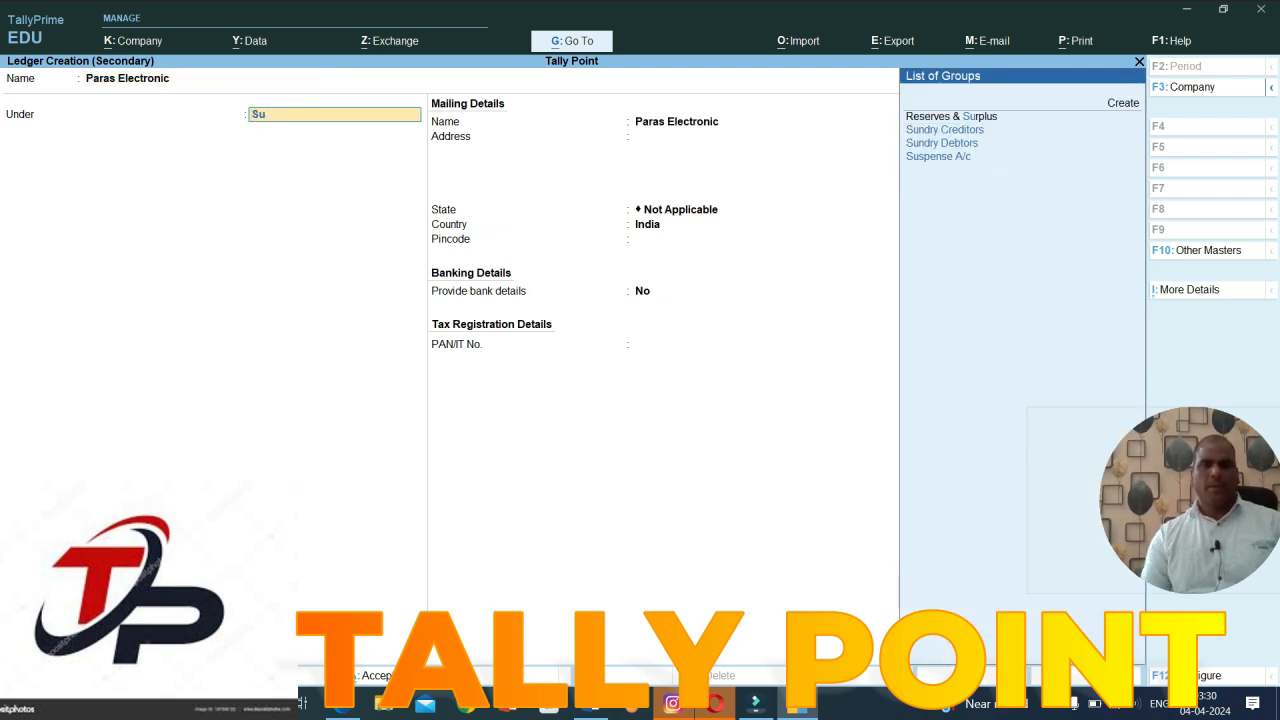
{"action": "key", "text": "Return"}
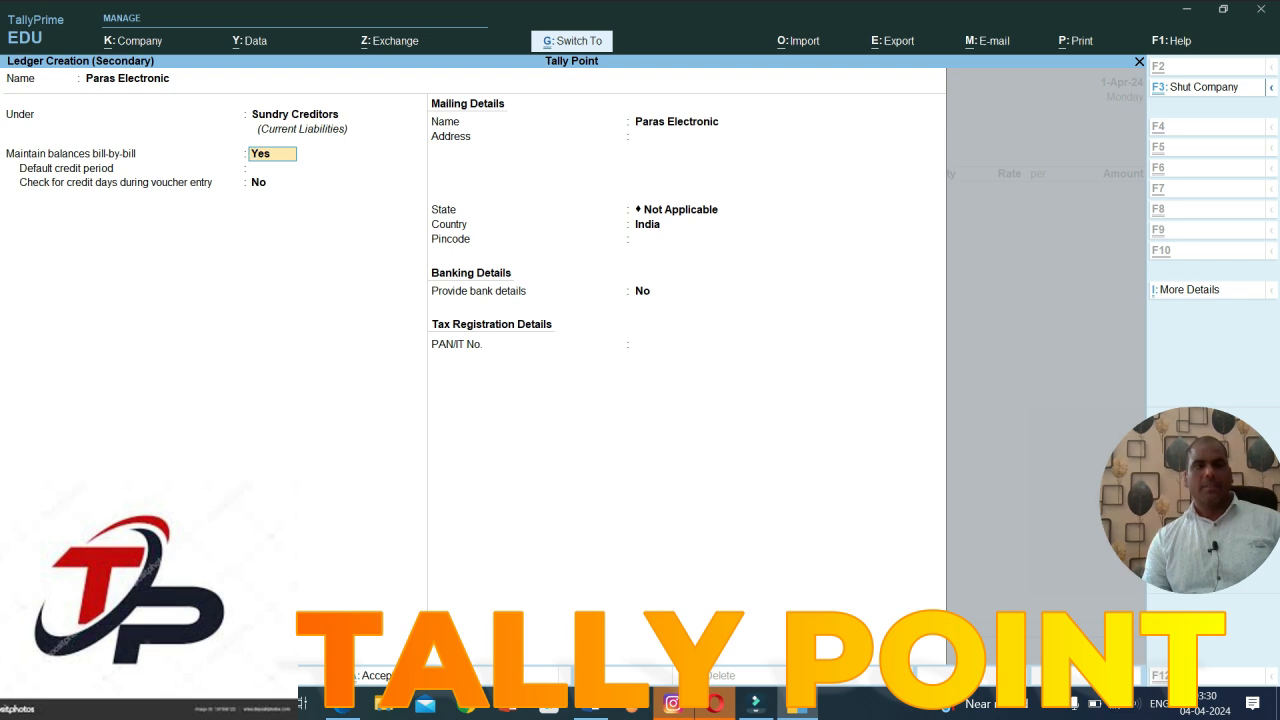
{"action": "key", "text": "ctrl+a"}
{"action": "key", "text": "Return"}
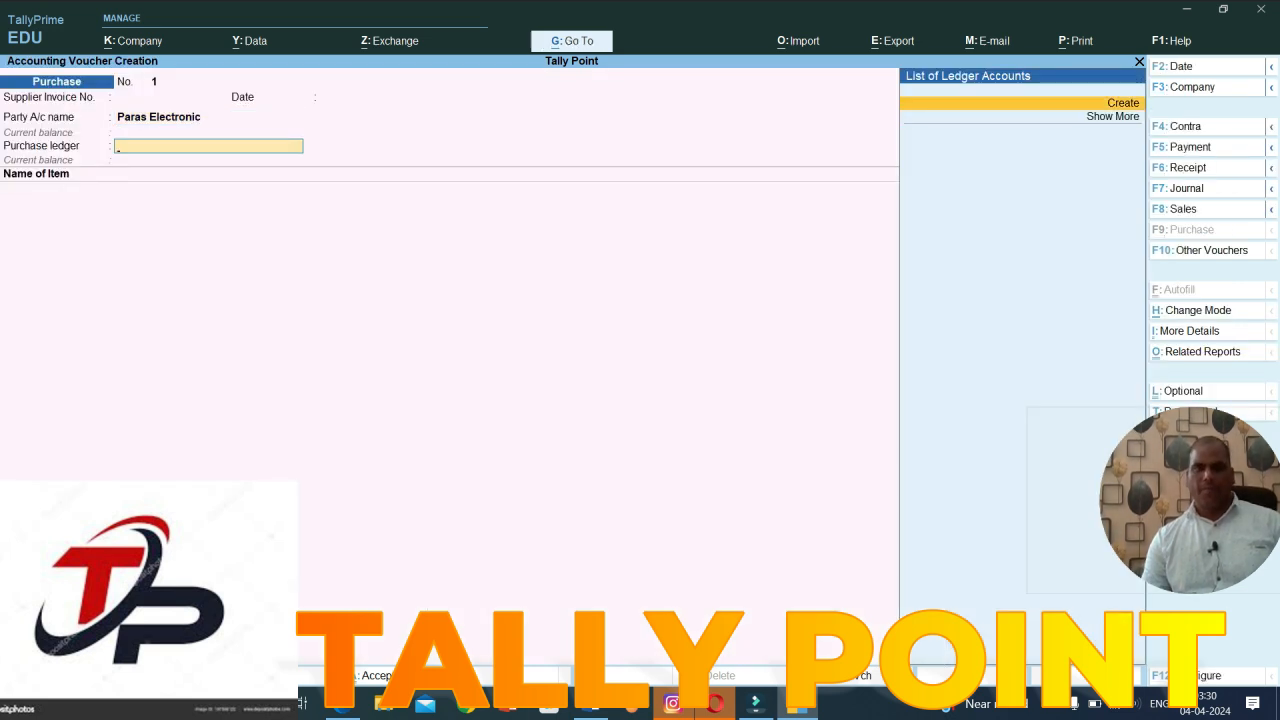
Step: Create a ledger named Purchase under Purchase Accounts and use it as the voucher's purchase ledger
{"action": "key", "text": "alt+c"}
{"action": "type", "text": "Purchase"}
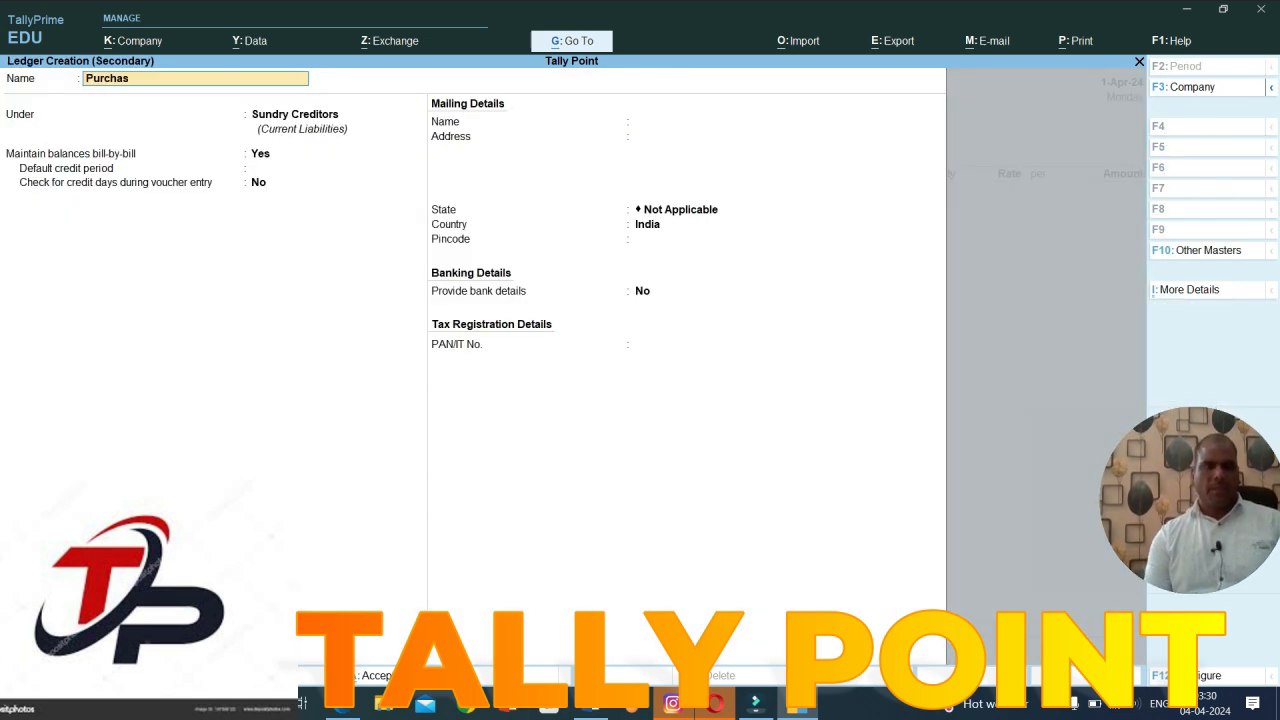
{"action": "key", "text": "Return"}
{"action": "type", "text": "pu"}
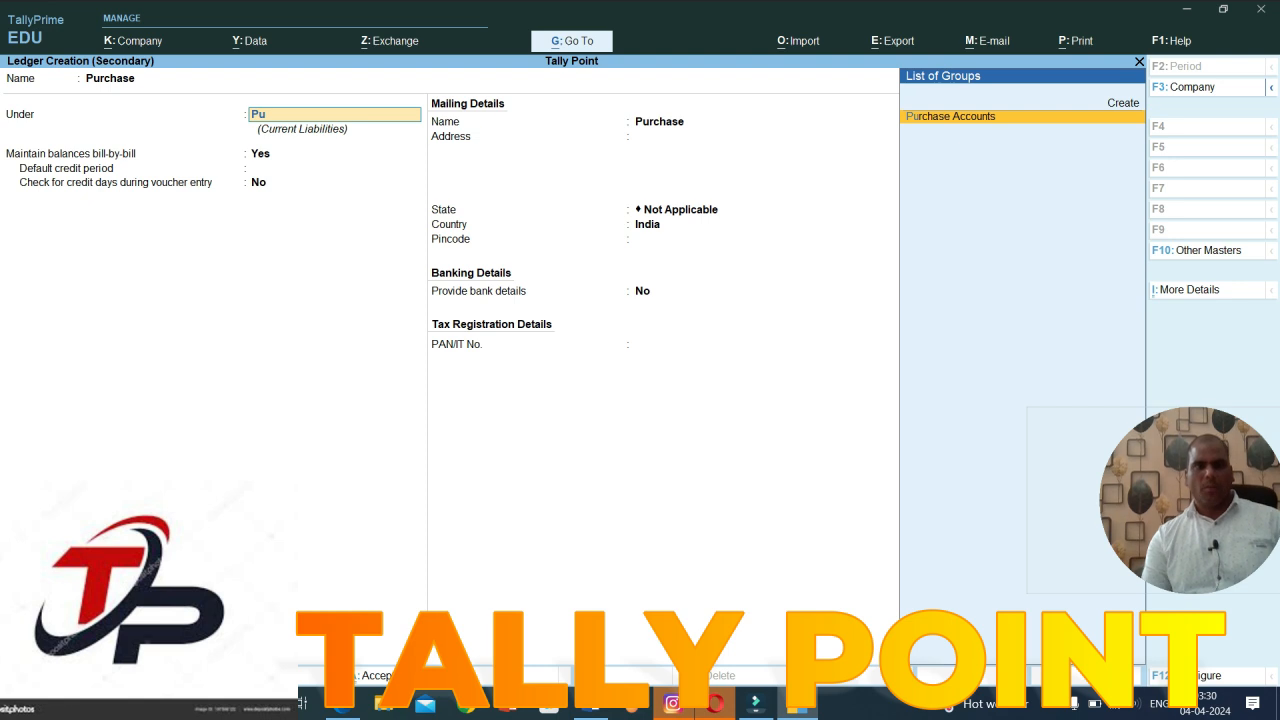
{"action": "key", "text": "Return"}
{"action": "key", "text": "ctrl+a"}
{"action": "key", "text": "Return"}
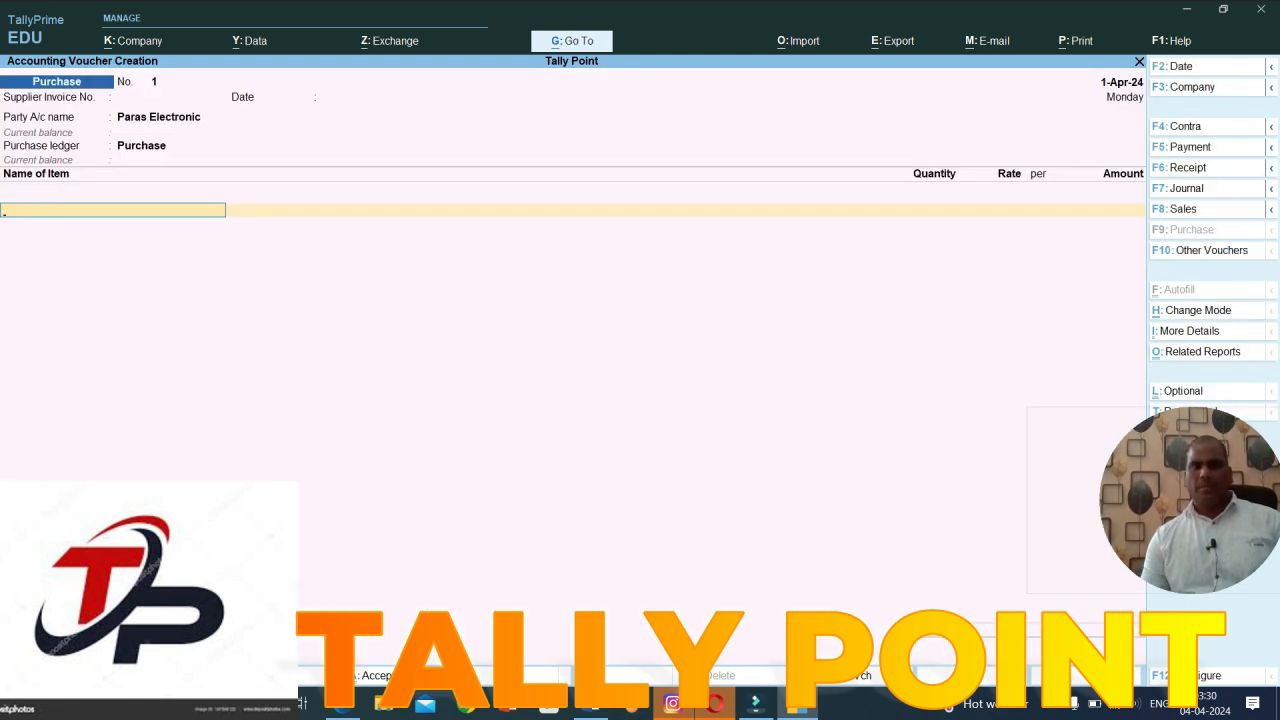
Step: Start a new stock item named Bajaj Fan from the purchase voucher's item line
{"action": "key", "text": "alt+c"}
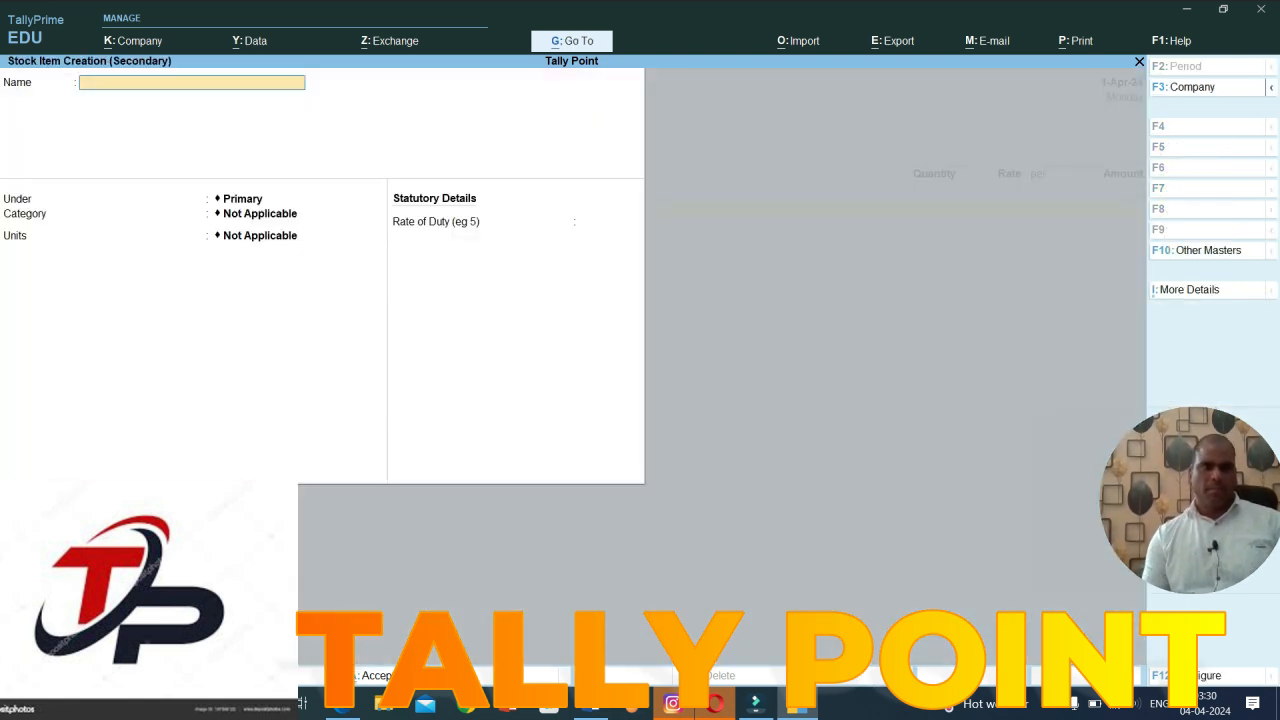
{"action": "type", "text": "Bajaj Fan"}
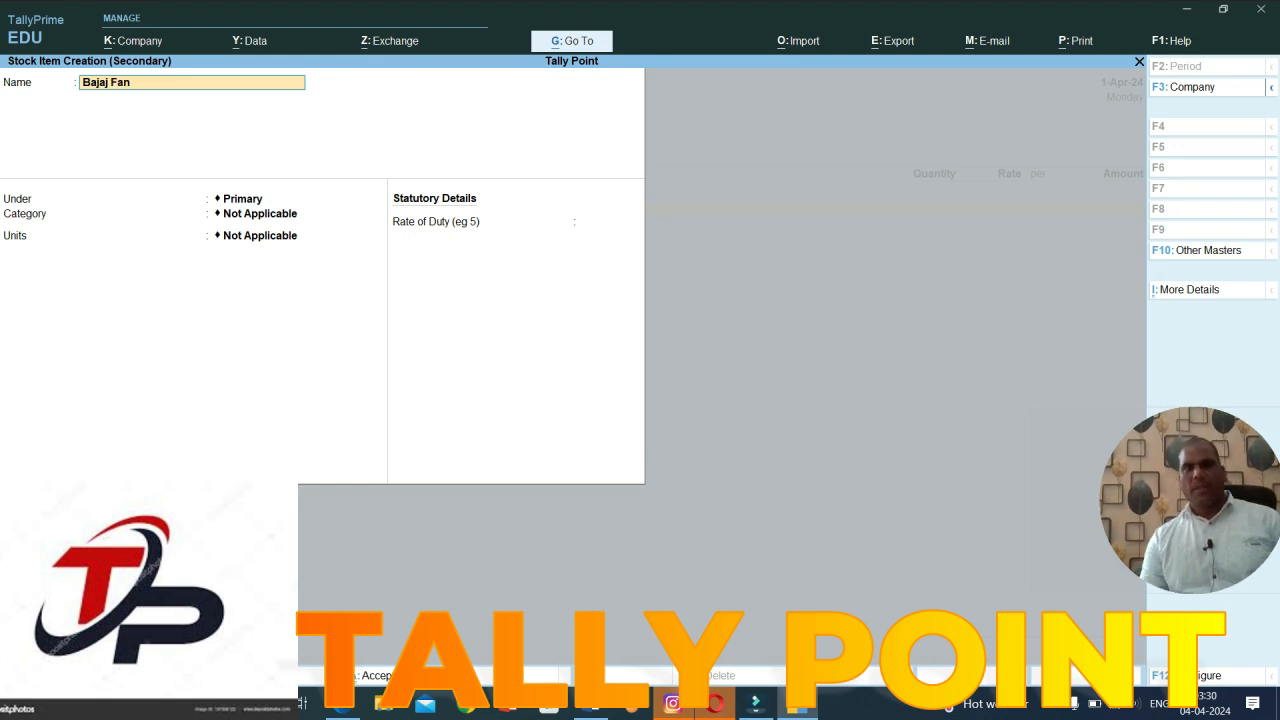
{"action": "key", "text": "Return"}
{"action": "key", "text": "Return"}
{"action": "key", "text": "Return"}
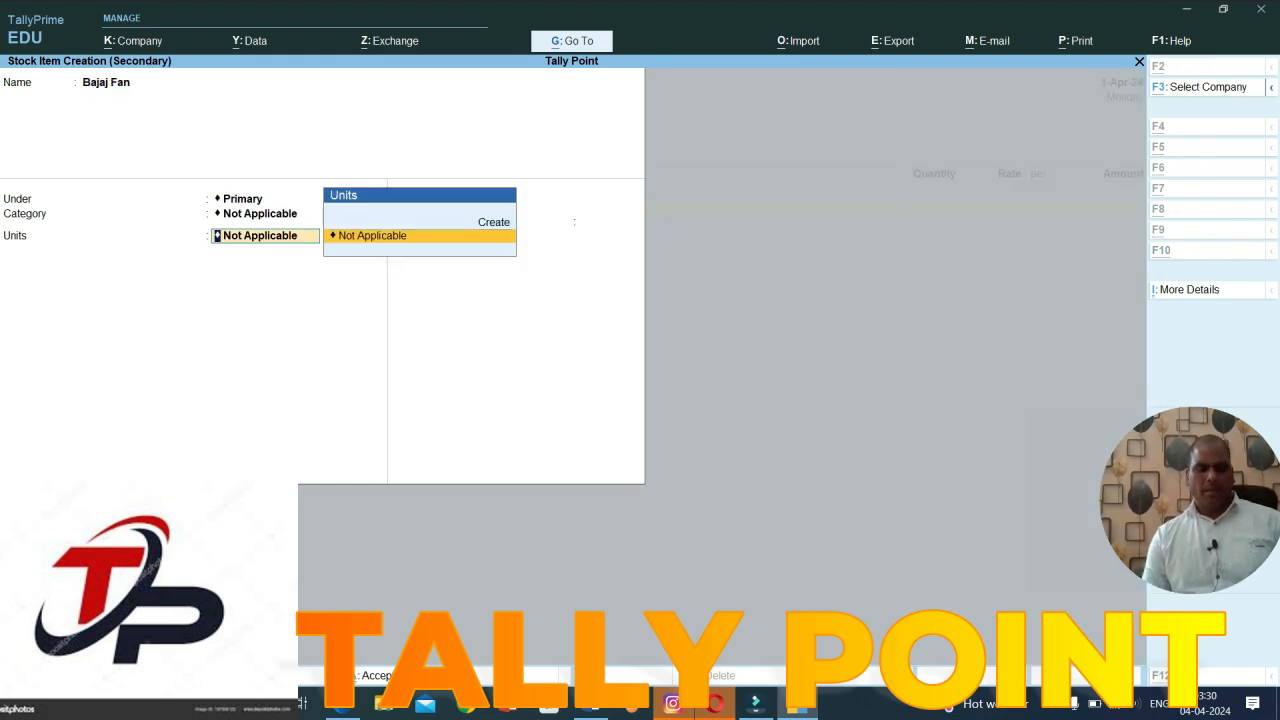
Step: Create a simple unit with the symbol PCS and assign it to the Bajaj Fan item
{"action": "key", "text": "alt+c"}
{"action": "type", "text": "baj"}
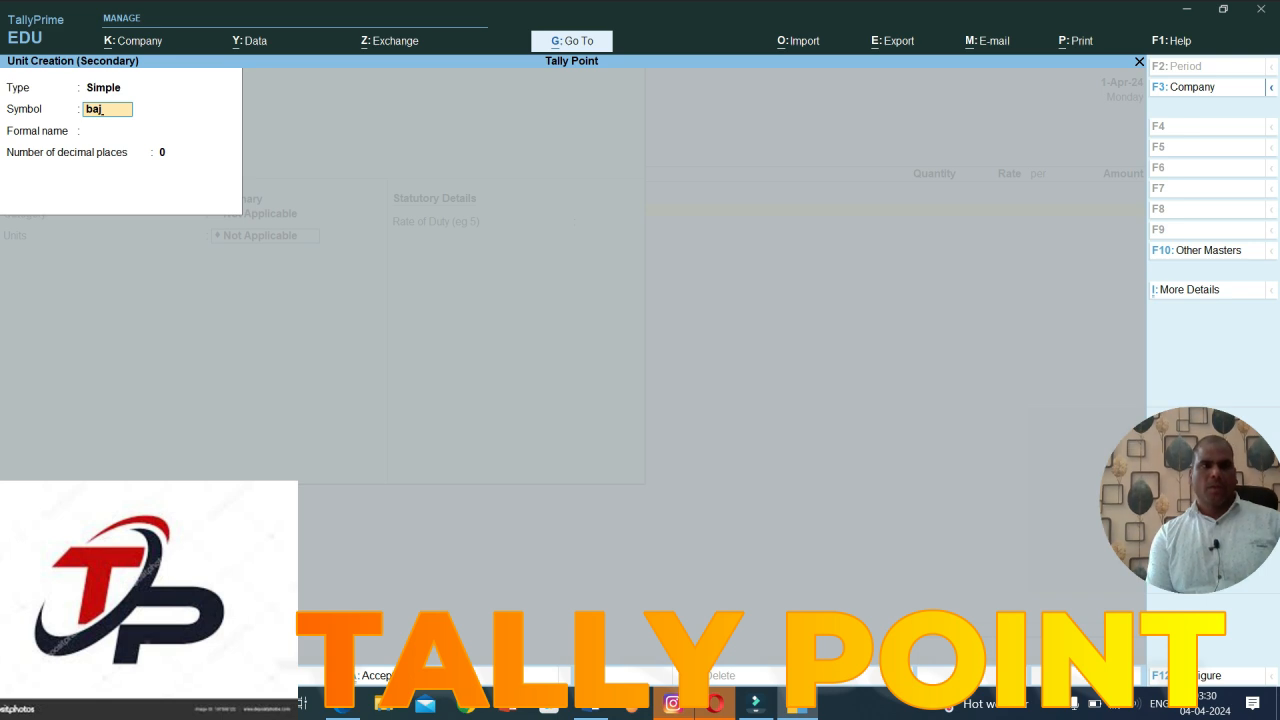
{"action": "key", "text": "BackSpace"}
{"action": "key", "text": "BackSpace"}
{"action": "key", "text": "BackSpace"}
{"action": "type", "text": "PCS"}
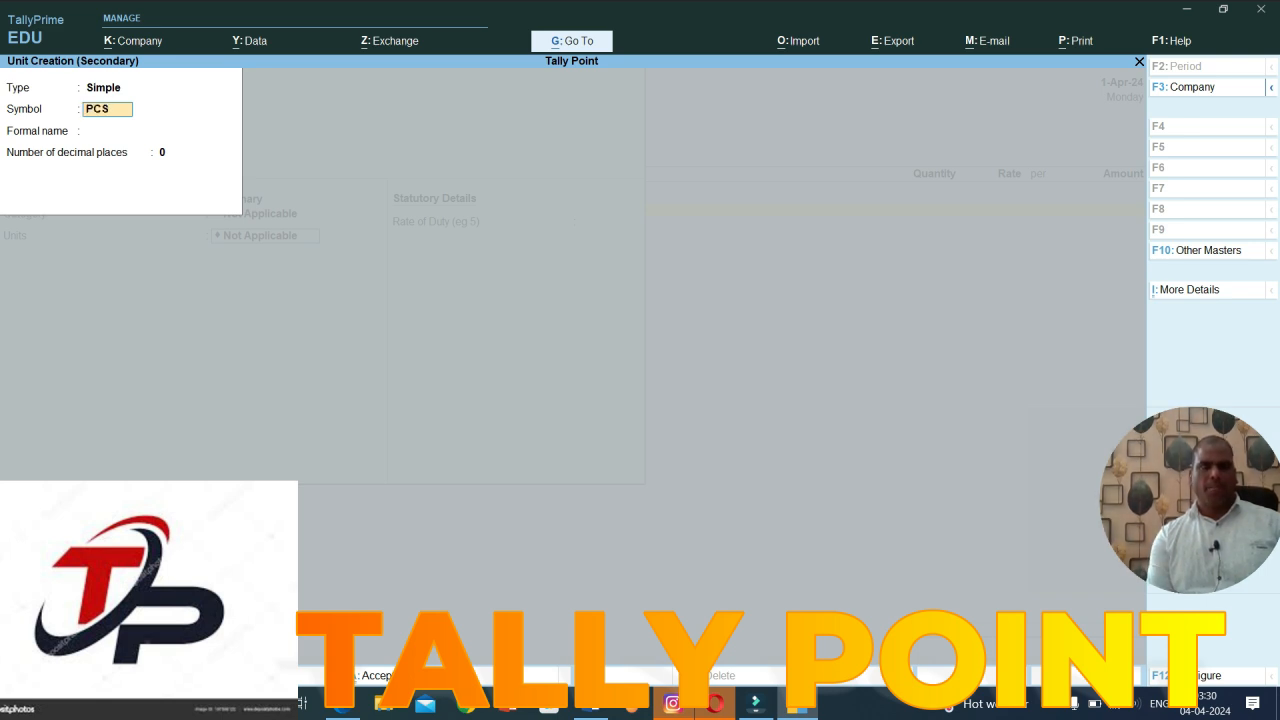
{"action": "key", "text": "ctrl+a"}
{"action": "key", "text": "Return"}
Step: Create a stock group named FAN under Primary and place the Bajaj Fan item in it
{"action": "key", "text": "BackSpace"}
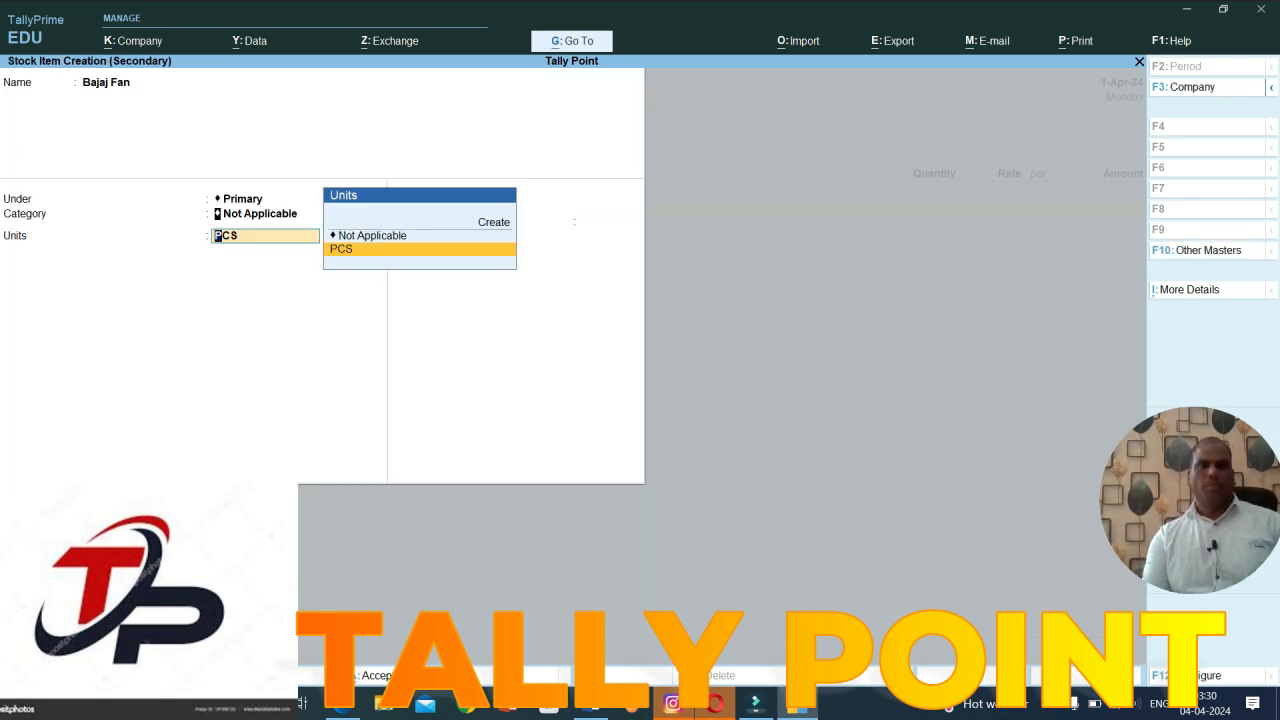
{"action": "key", "text": "BackSpace"}
{"action": "key", "text": "BackSpace"}
{"action": "key", "text": "alt+c"}
{"action": "type", "text": "FAN"}
{"action": "key", "text": "Return"}
{"action": "key", "text": "Return"}
{"action": "type", "text": "y"}
{"action": "key", "text": "Return"}
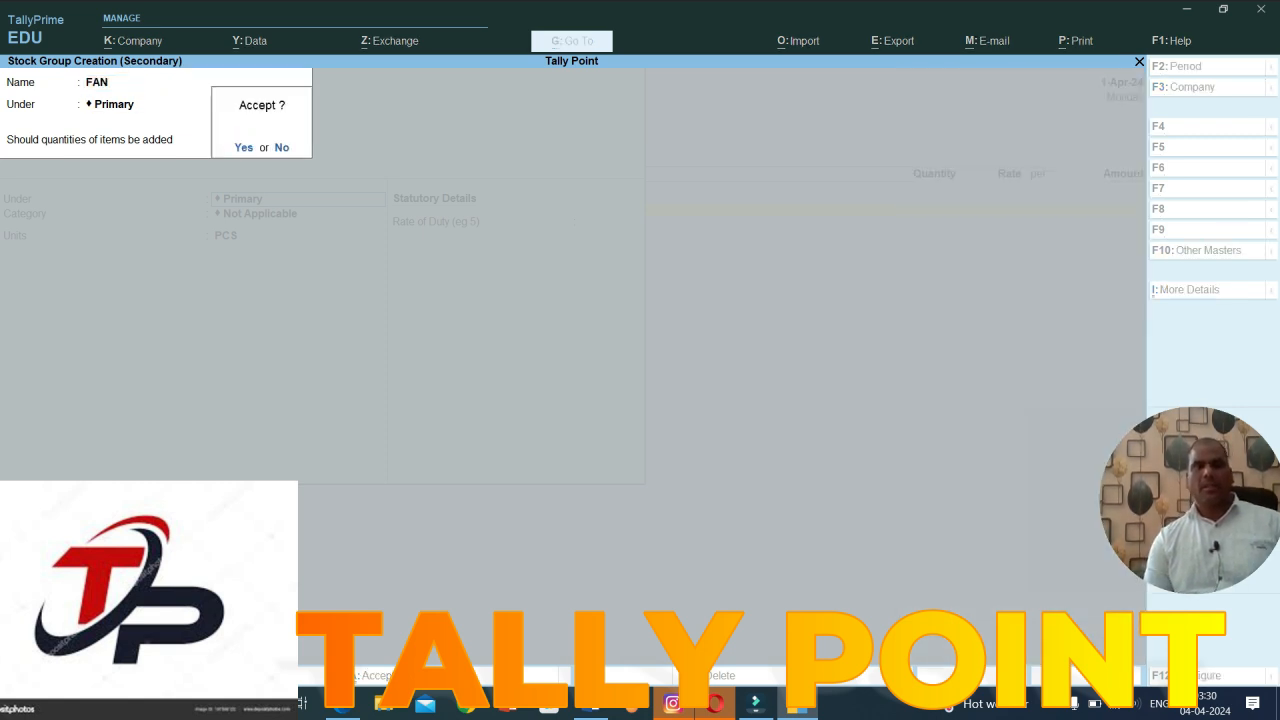
{"action": "key", "text": "Return"}
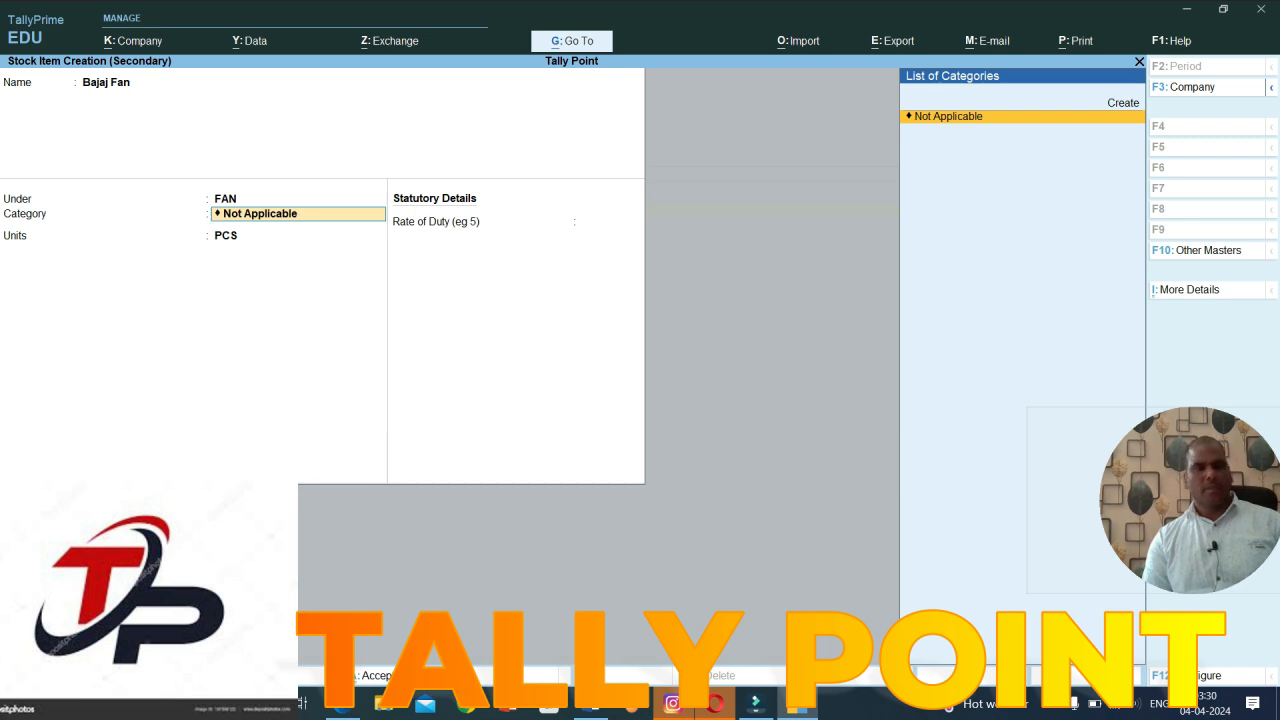
Step: Create the stock category Bajaj for the item, keep PCS as its unit, and save the stock item
{"action": "key", "text": "alt+c"}
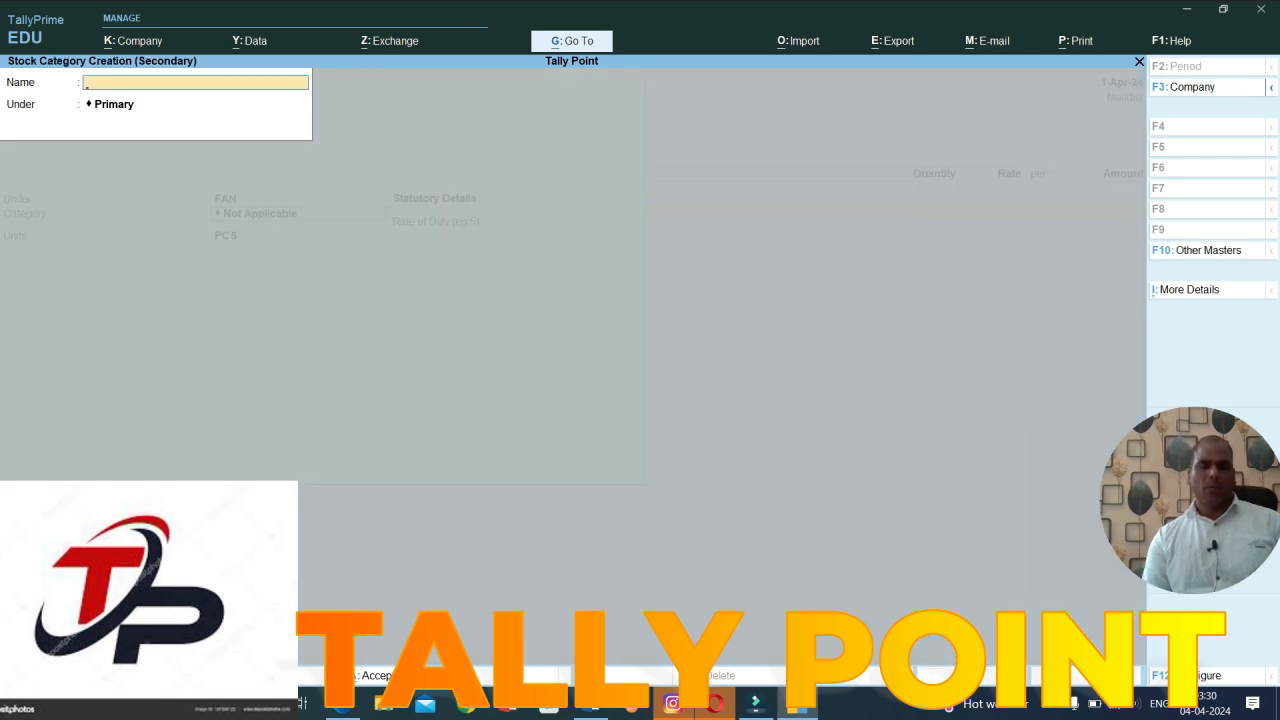
{"action": "type", "text": "Ba"}
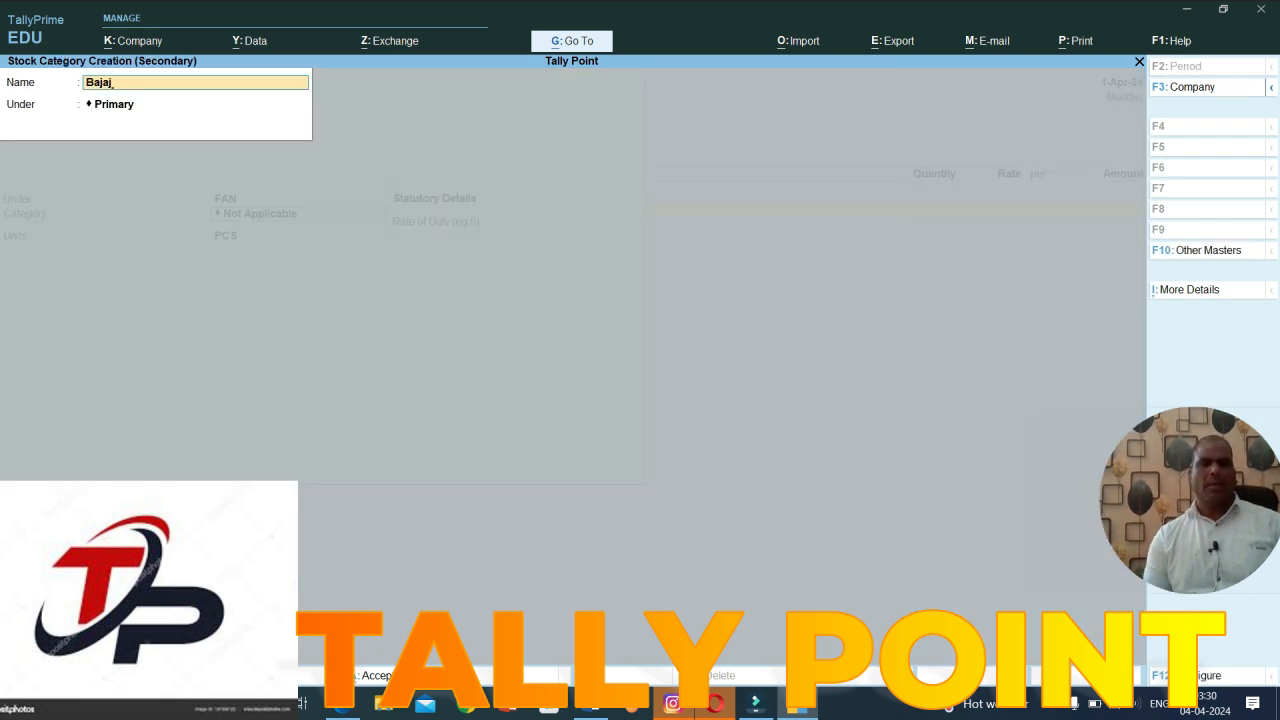
{"action": "type", "text": "jaj"}
{"action": "key", "text": "ctrl+a"}
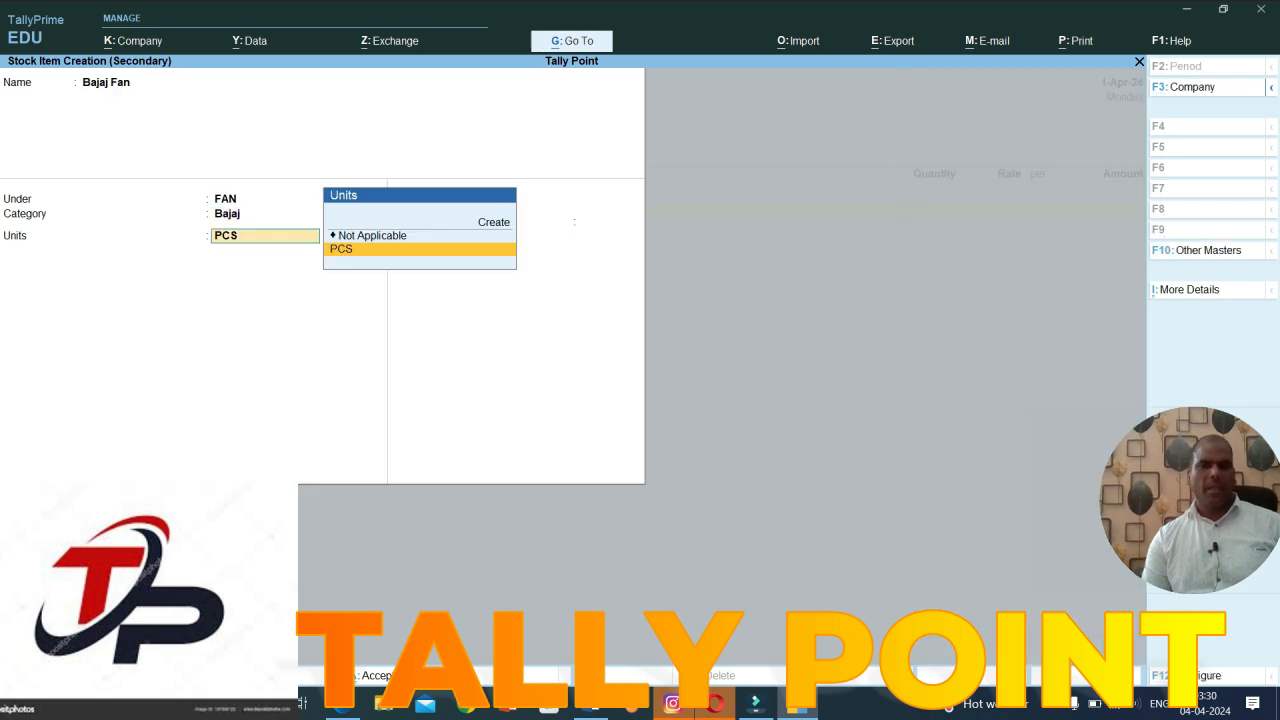
{"action": "key", "text": "Return"}
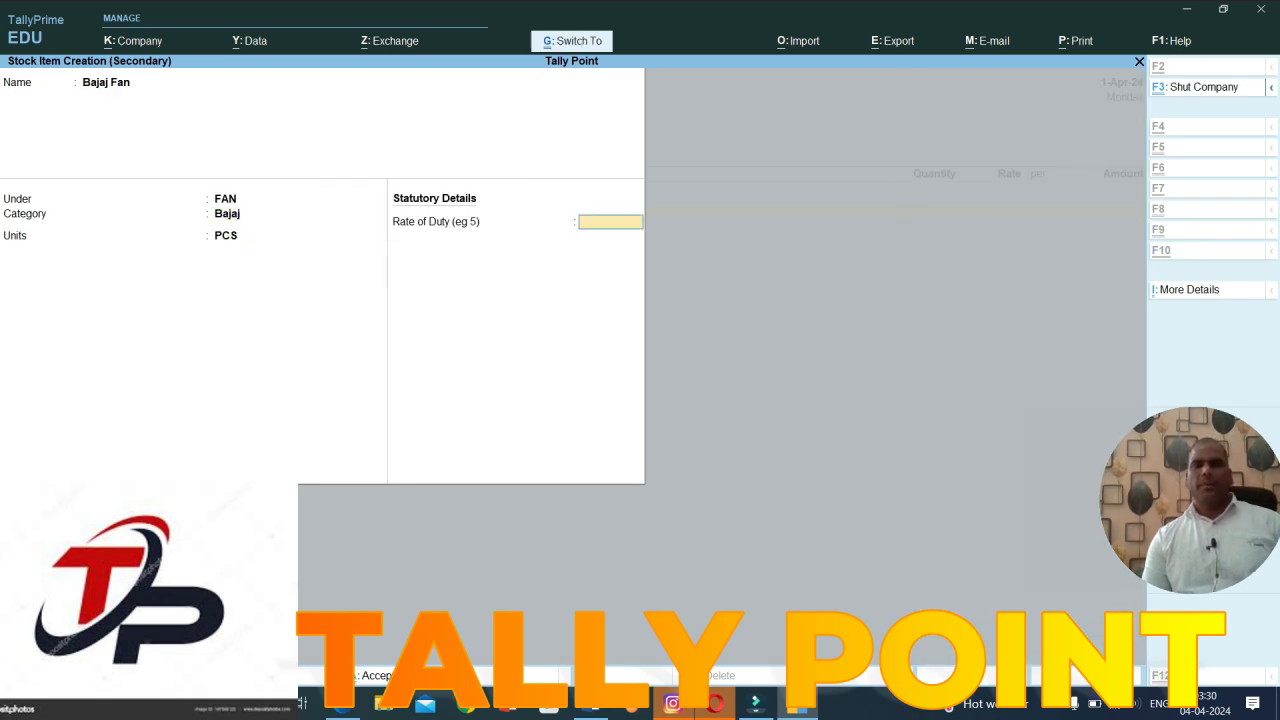
{"action": "key", "text": "ctrl+a"}
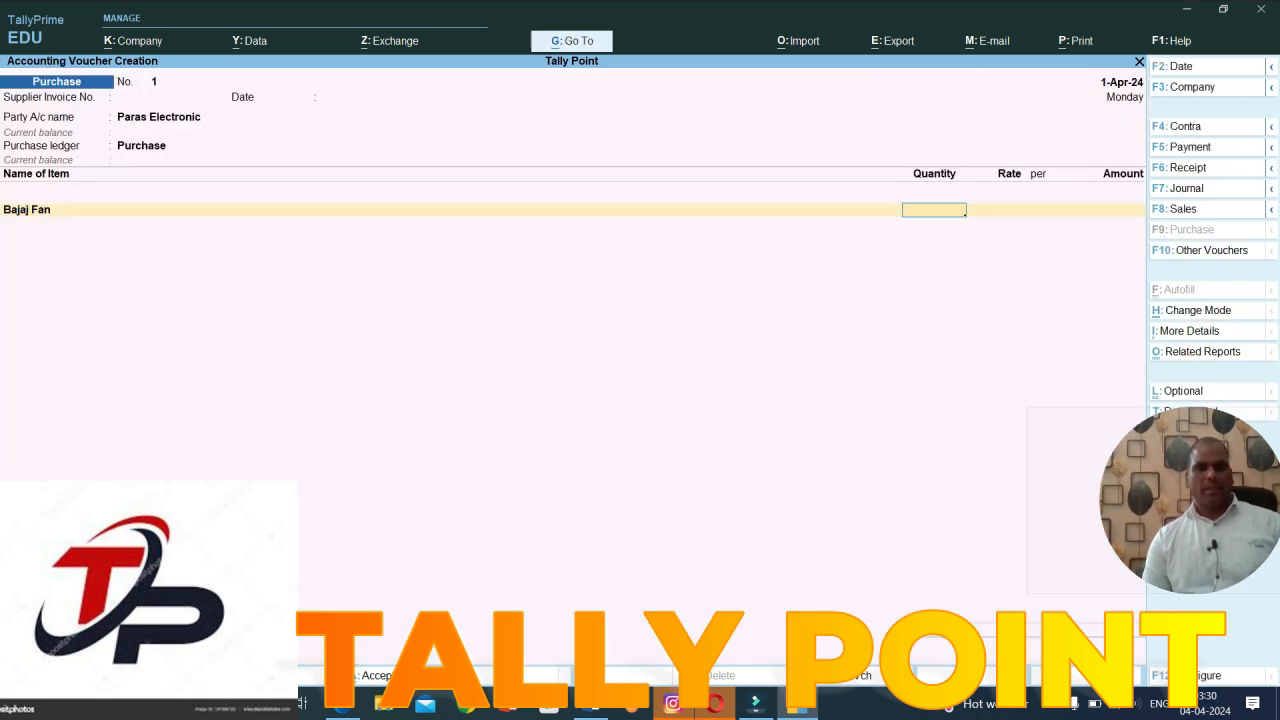
Step: Enter 20 PCS of Bajaj Fan at a rate of 1,500 per PCS and save the purchase voucher
{"action": "type", "text": "20"}
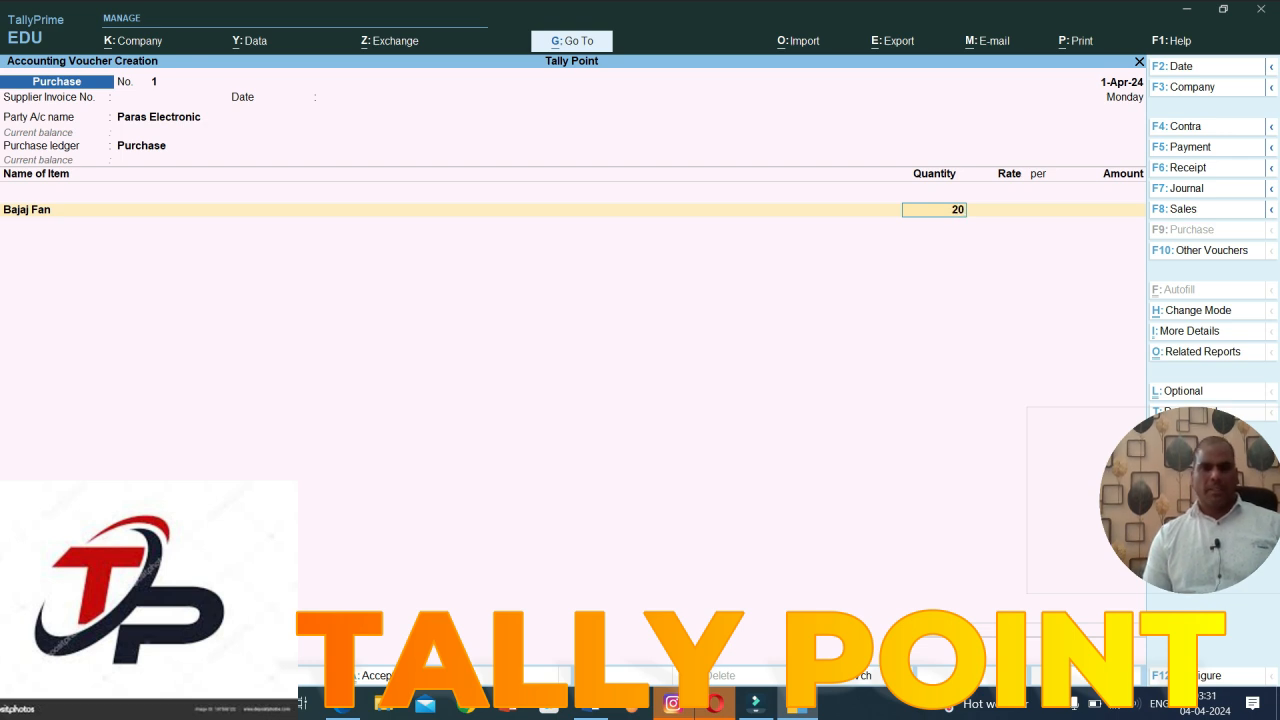
{"action": "key", "text": "Return"}
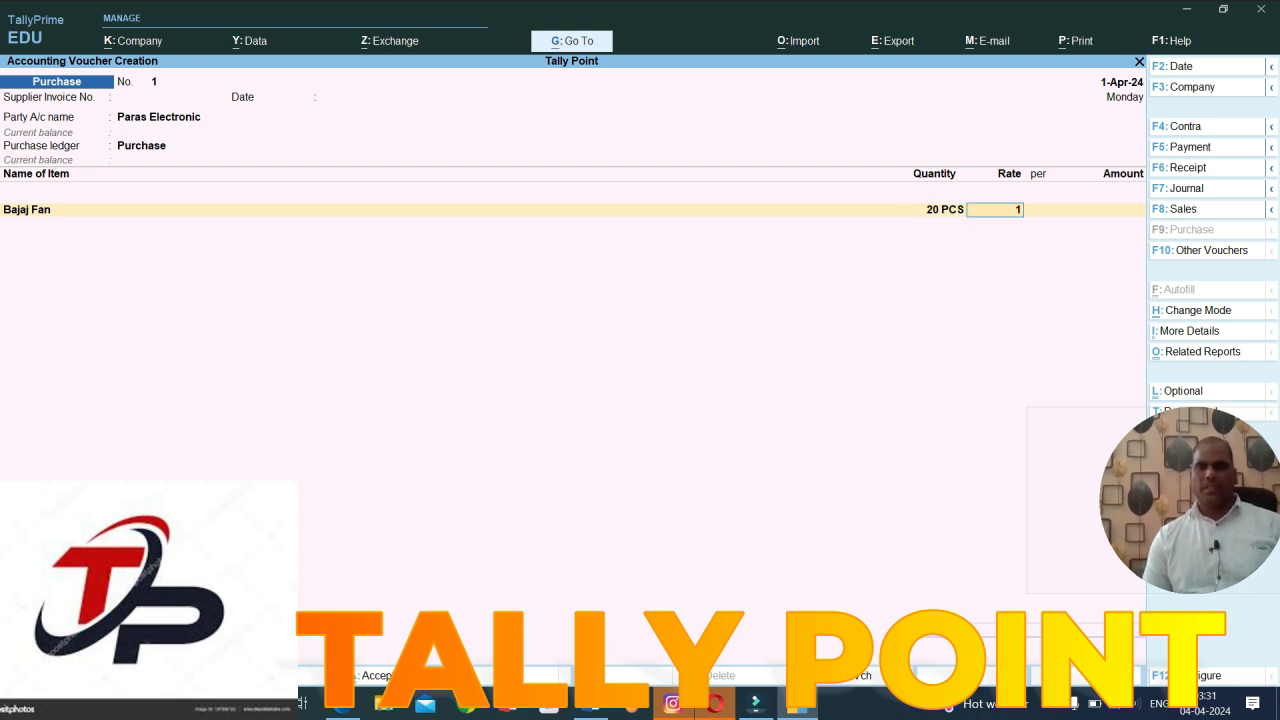
{"action": "type", "text": "1,500"}
{"action": "key", "text": "Return"}
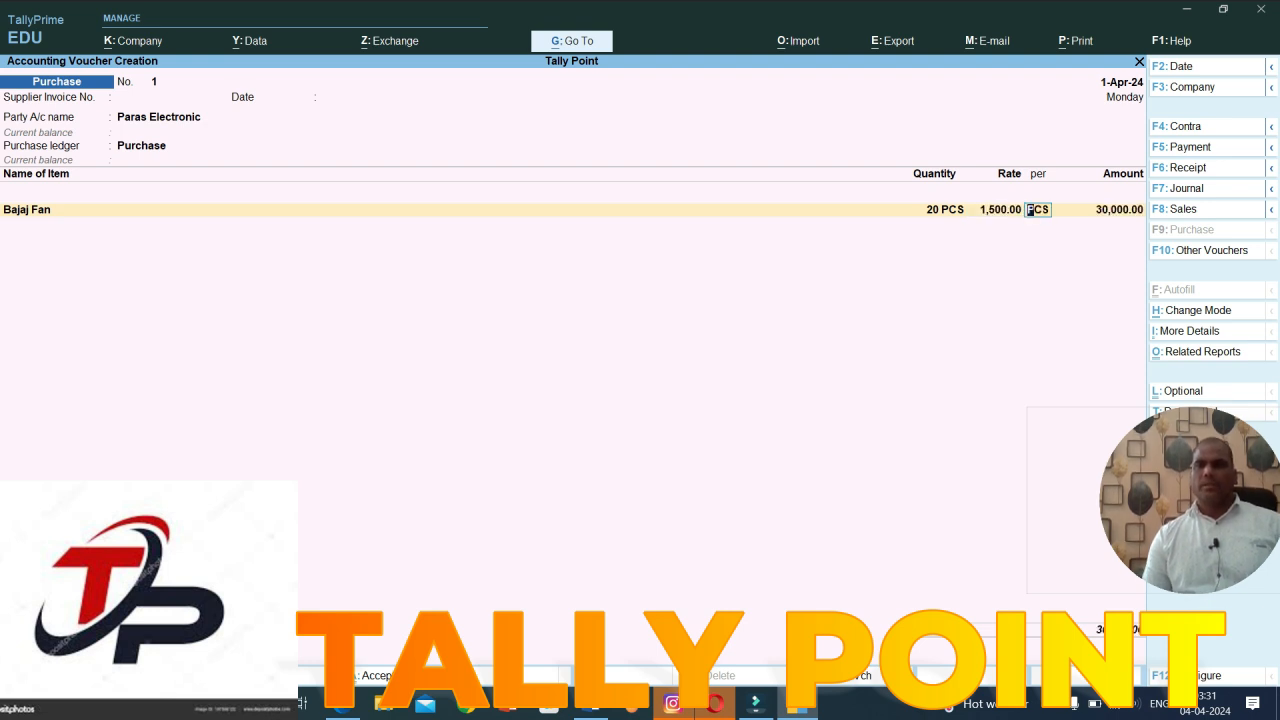
{"action": "key", "text": "Return"}
{"action": "key", "text": "Return"}
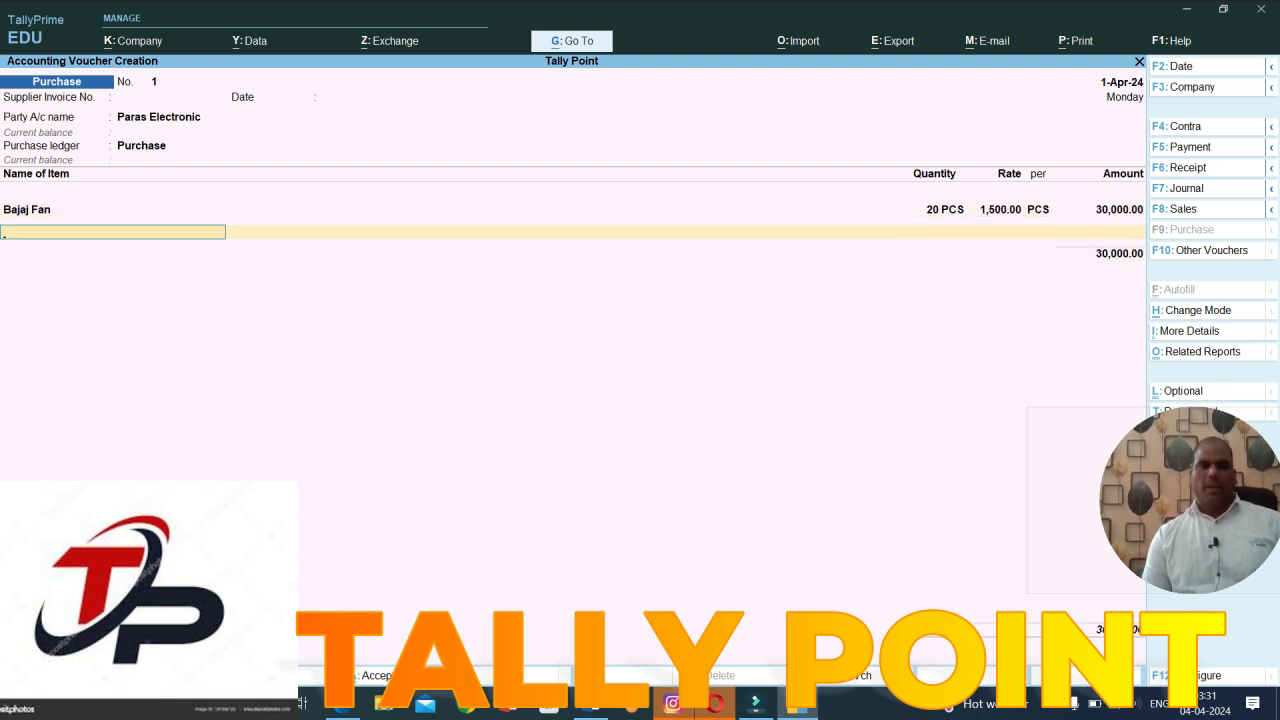
{"action": "key", "text": "ctrl"}
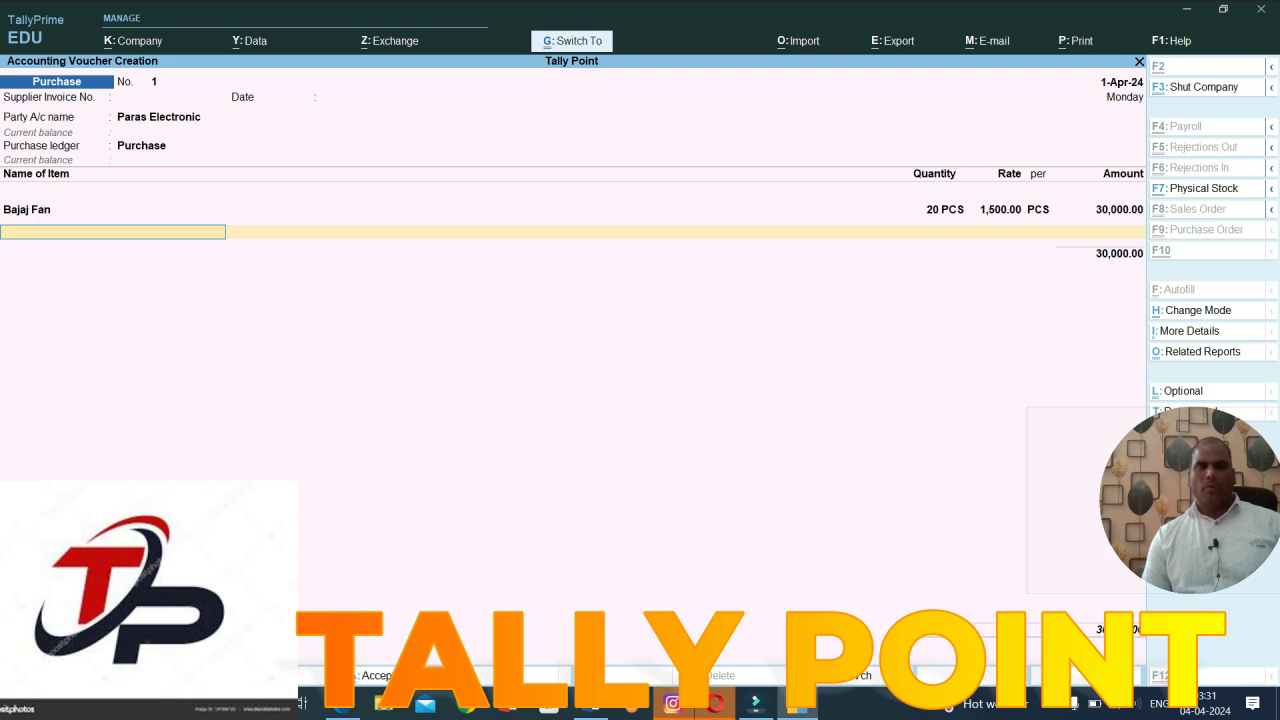
{"action": "key", "text": "ctrl+a"}
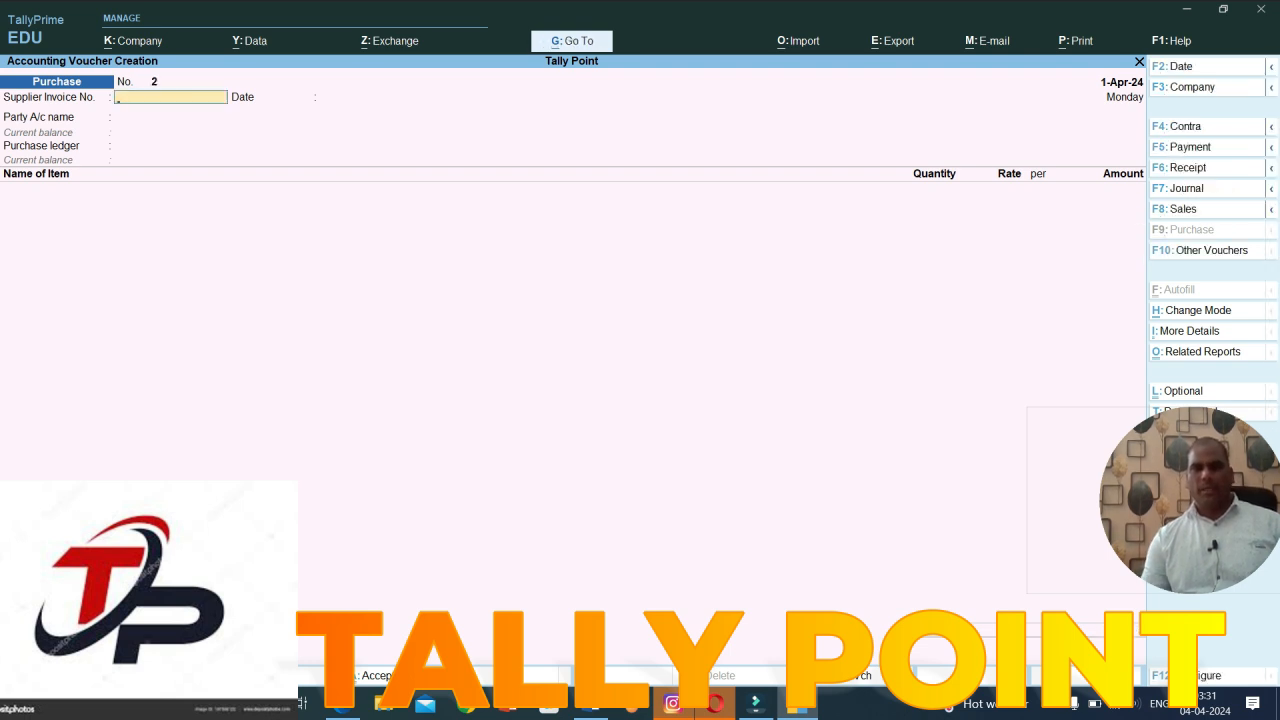
Step: Open a sales voucher and create the customer ledger Sakkti Elc. under Sundry Debtors as its party
{"action": "key", "text": "F8"}
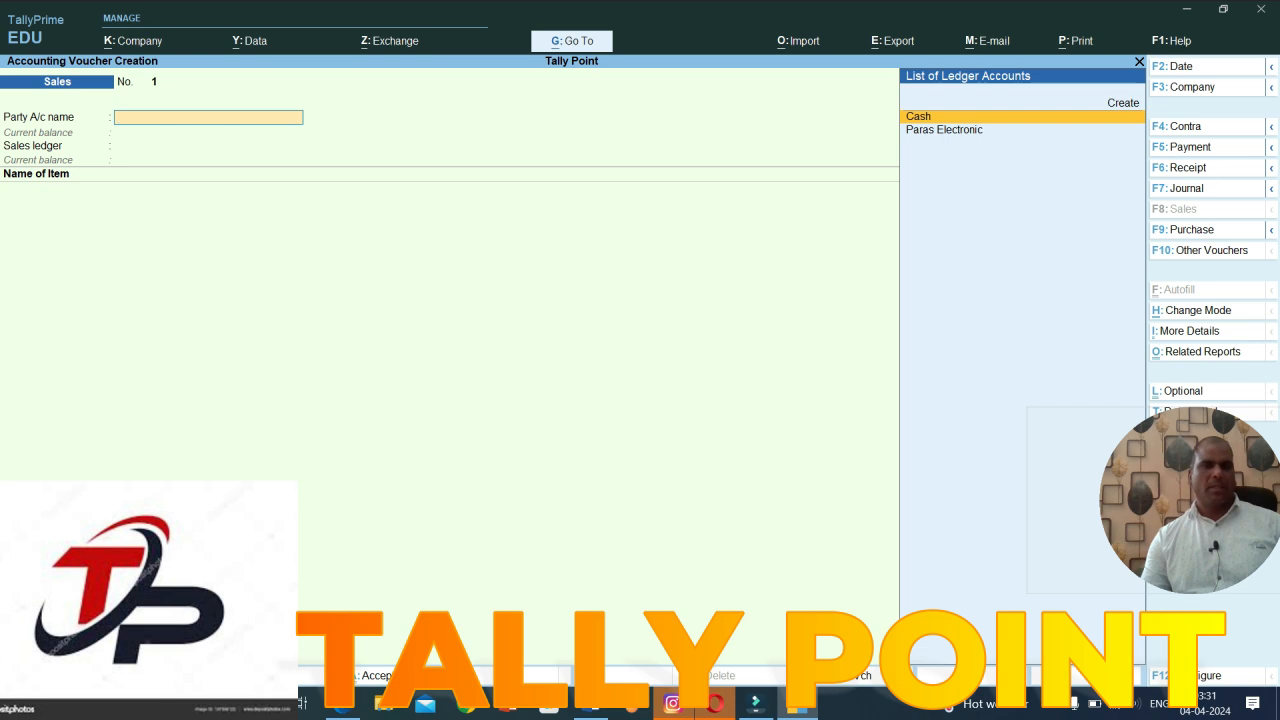
{"action": "key", "text": "alt+c"}
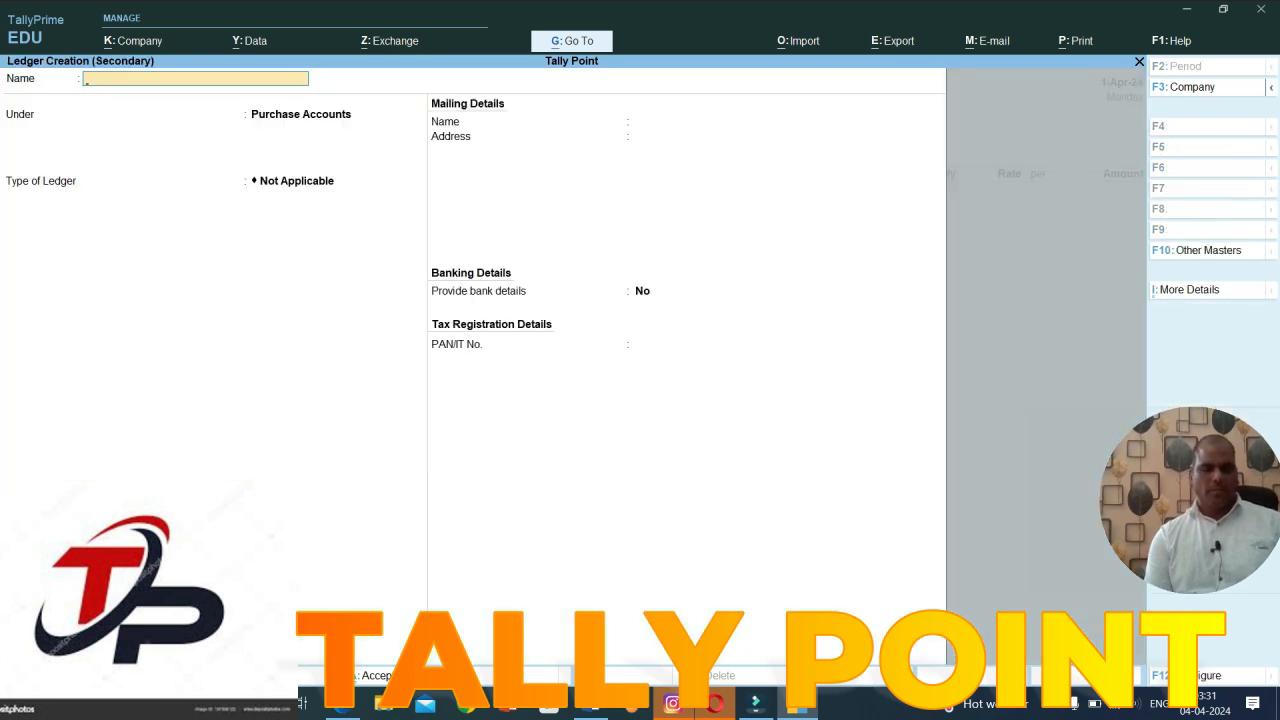
{"action": "type", "text": "Sakkti Elct"}
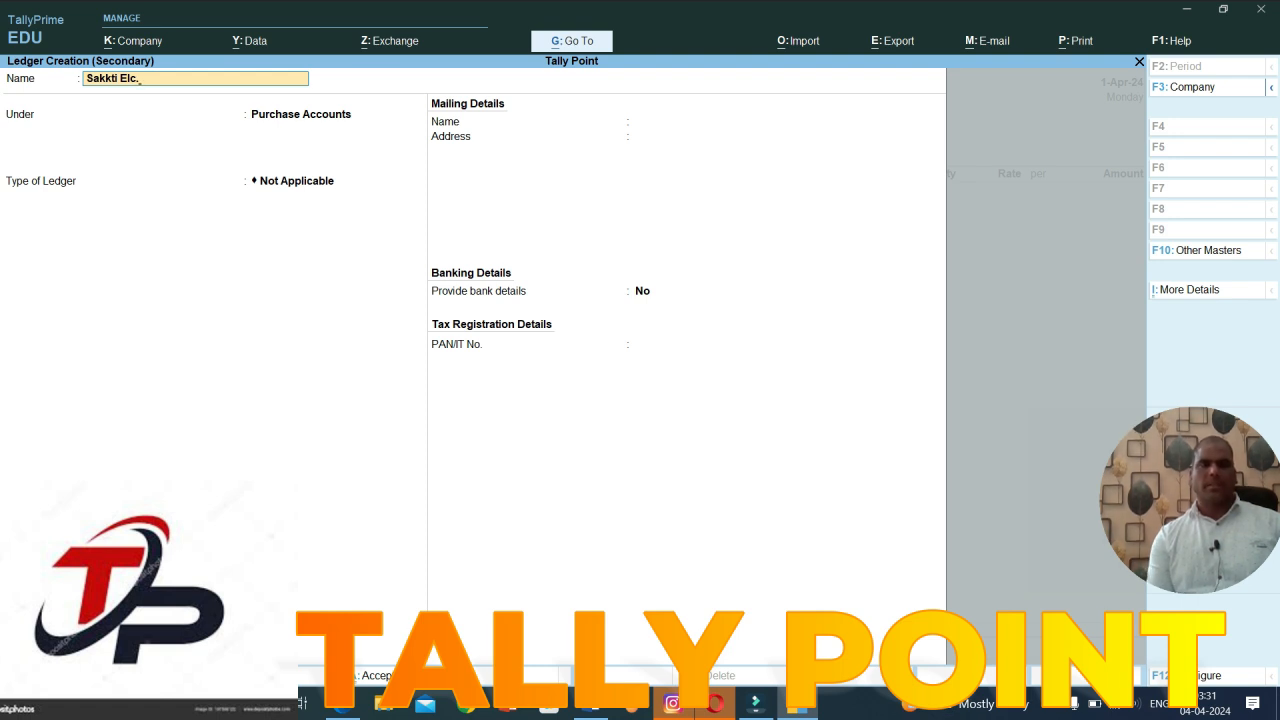
{"action": "key", "text": "Return"}
{"action": "type", "text": "Su"}
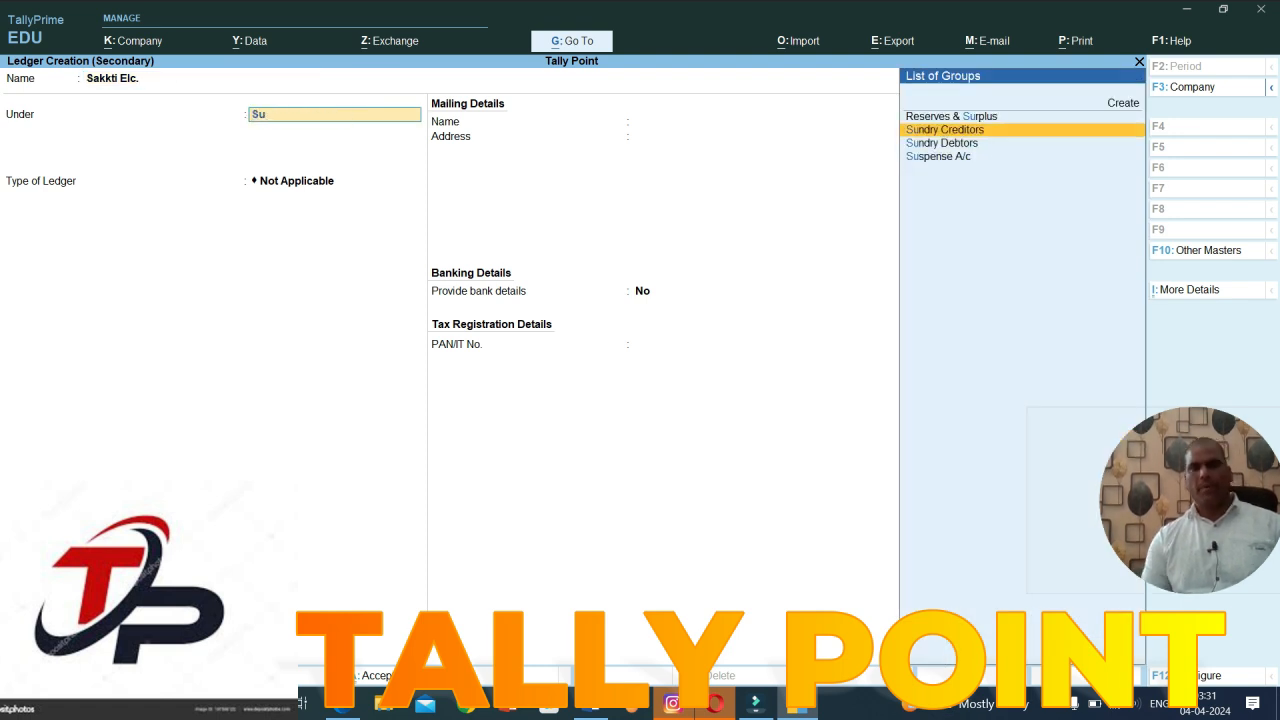
{"action": "key", "text": "Down"}
{"action": "key", "text": "Return"}
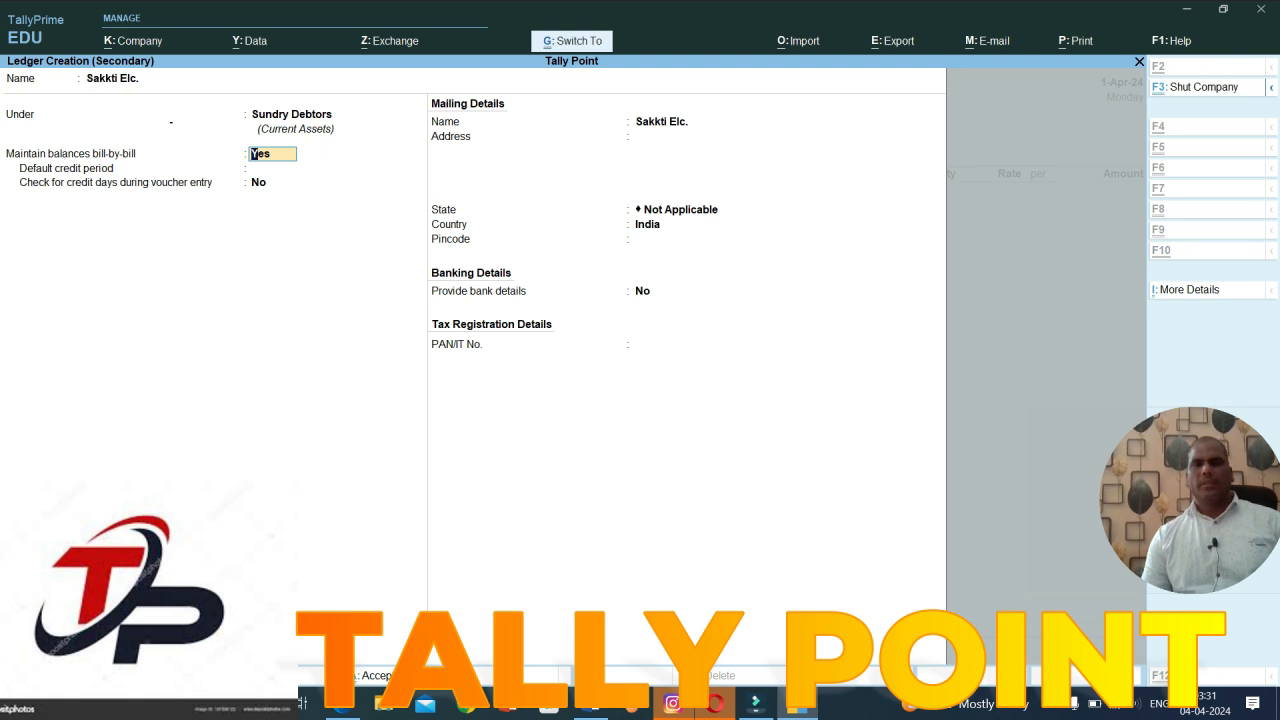
{"action": "key", "text": "ctrl+a"}
{"action": "key", "text": "Return"}
Step: Create the ledger Sales under Sales Accounts with ledger type Not Applicable, and use it as the voucher's sales ledger
{"action": "type", "text": "Sale"}
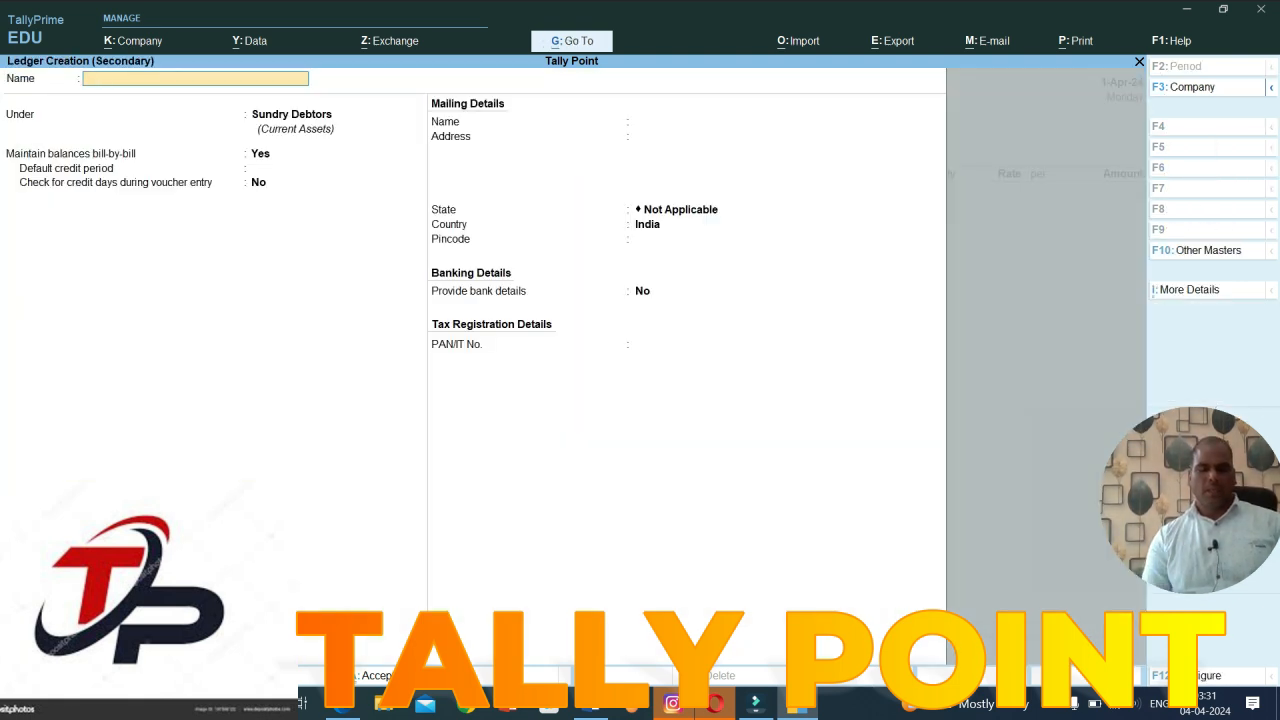
{"action": "type", "text": "s"}
{"action": "key", "text": "Return"}
{"action": "type", "text": "Sa"}
{"action": "key", "text": "Return"}
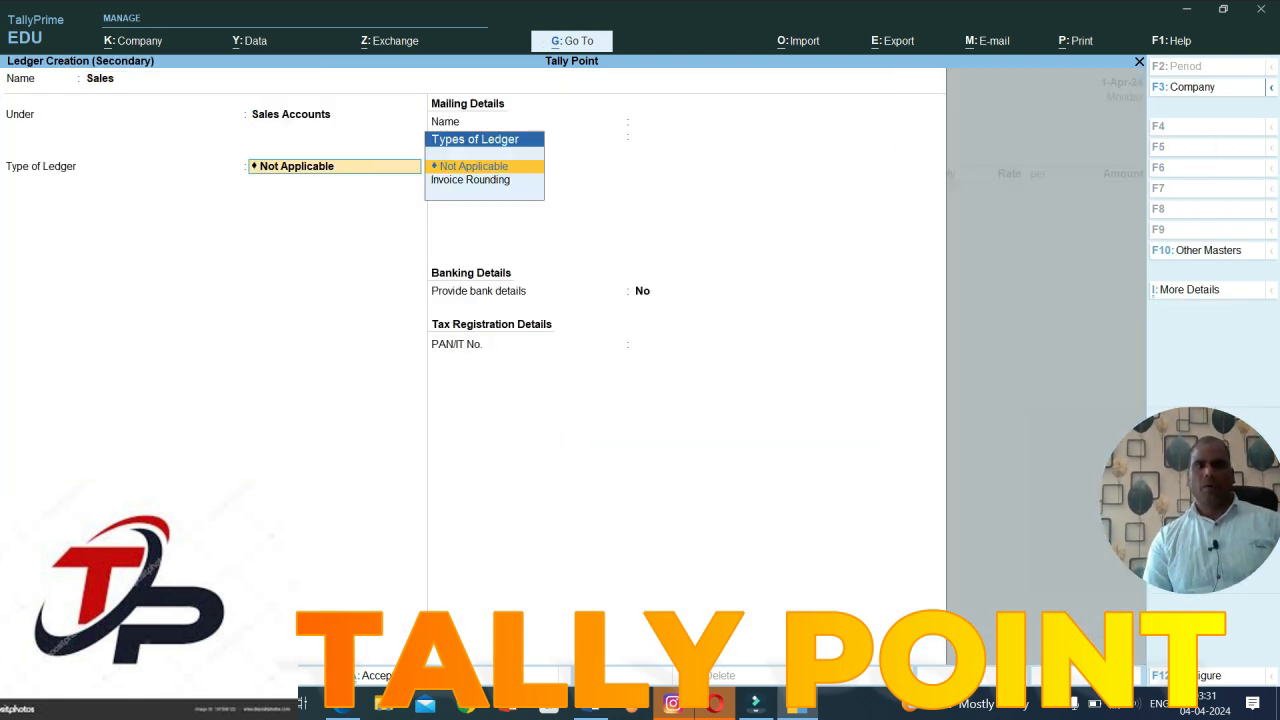
{"action": "key", "text": "Return"}
{"action": "key", "text": "ctrl+a"}
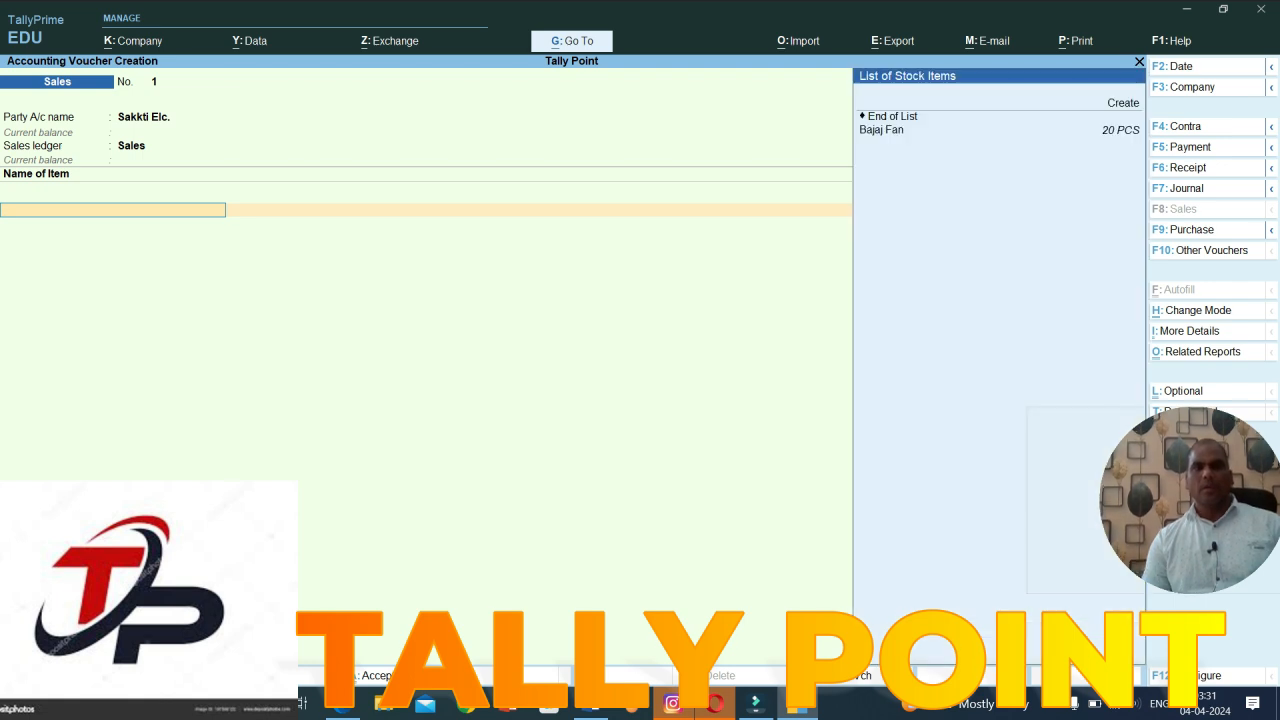
Step: Add 18 PCS of Bajaj Fan at a rate of 2,000 per PCS to the sales voucher
{"action": "key", "text": "Down"}
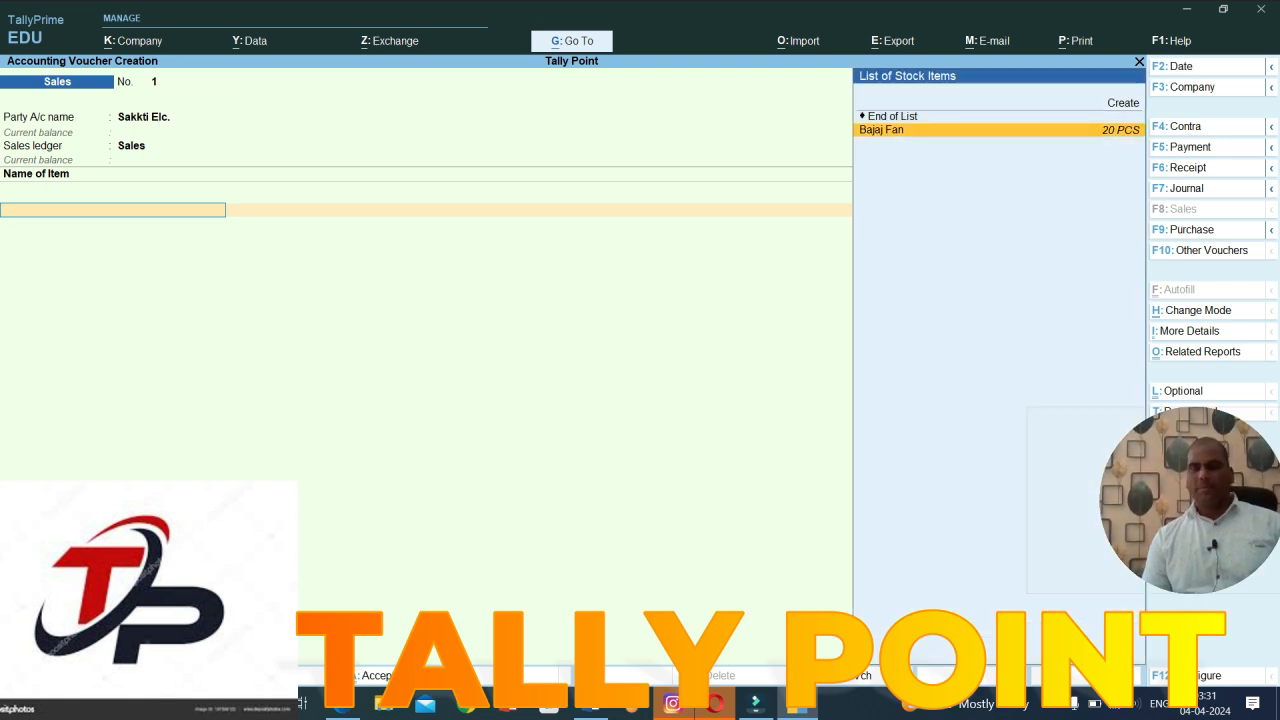
{"action": "key", "text": "Return"}
{"action": "type", "text": "18"}
{"action": "key", "text": "Return"}
{"action": "type", "text": "2000"}
{"action": "key", "text": "Return"}
{"action": "key", "text": "Return"}
{"action": "key", "text": "Return"}
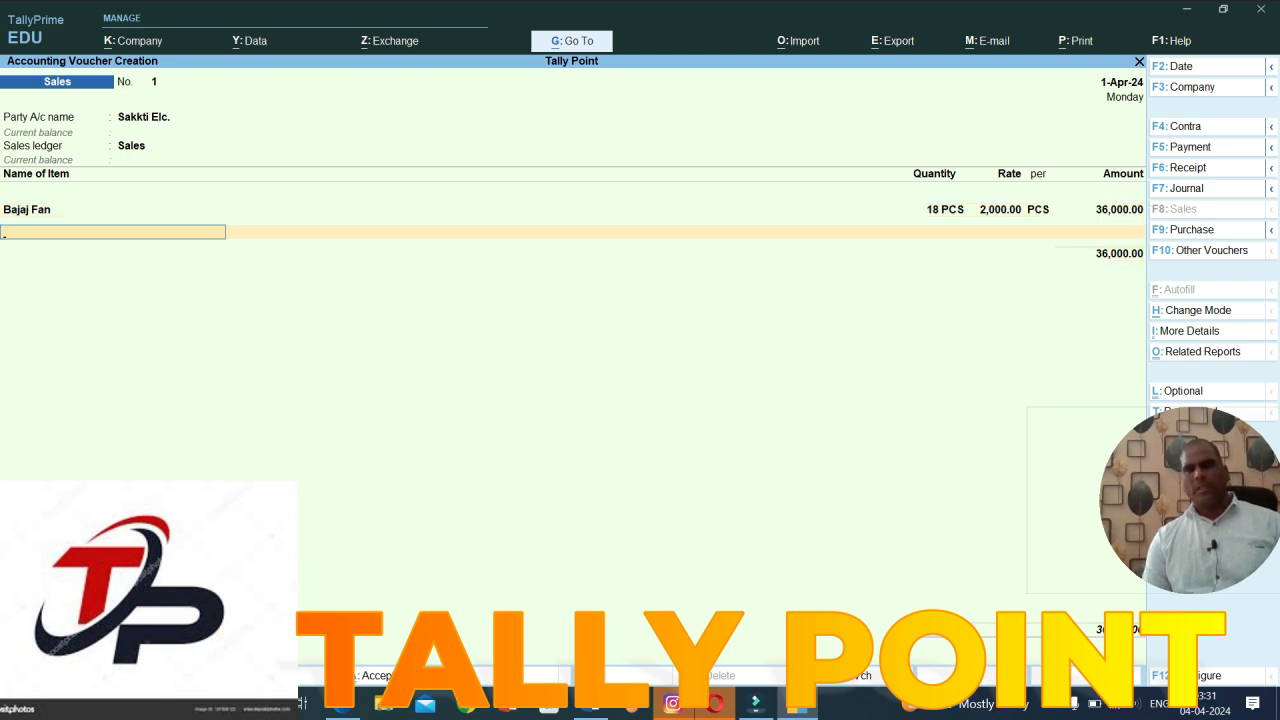
Step: Change the sales voucher's date to 1-5-2024, save the voucher and leave voucher entry
{"action": "key", "text": "F2"}
{"action": "type", "text": "1-5"}
{"action": "key", "text": "Return"}
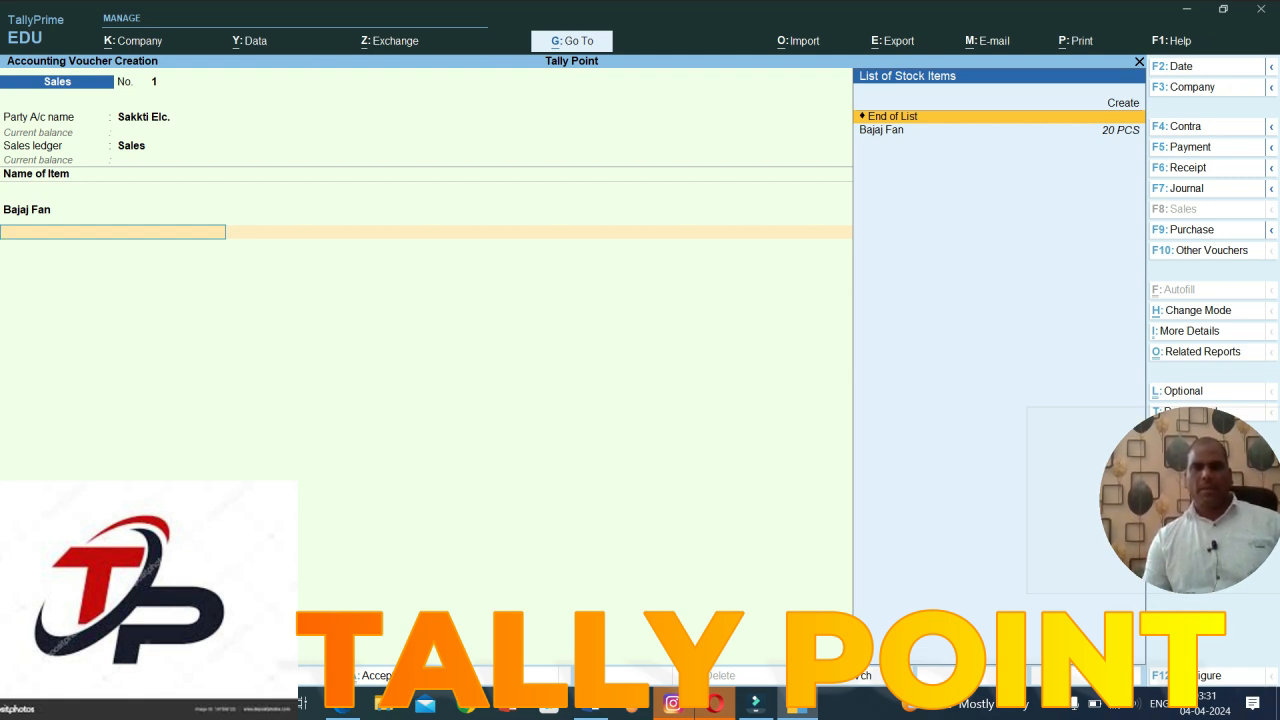
{"action": "key", "text": "Return"}
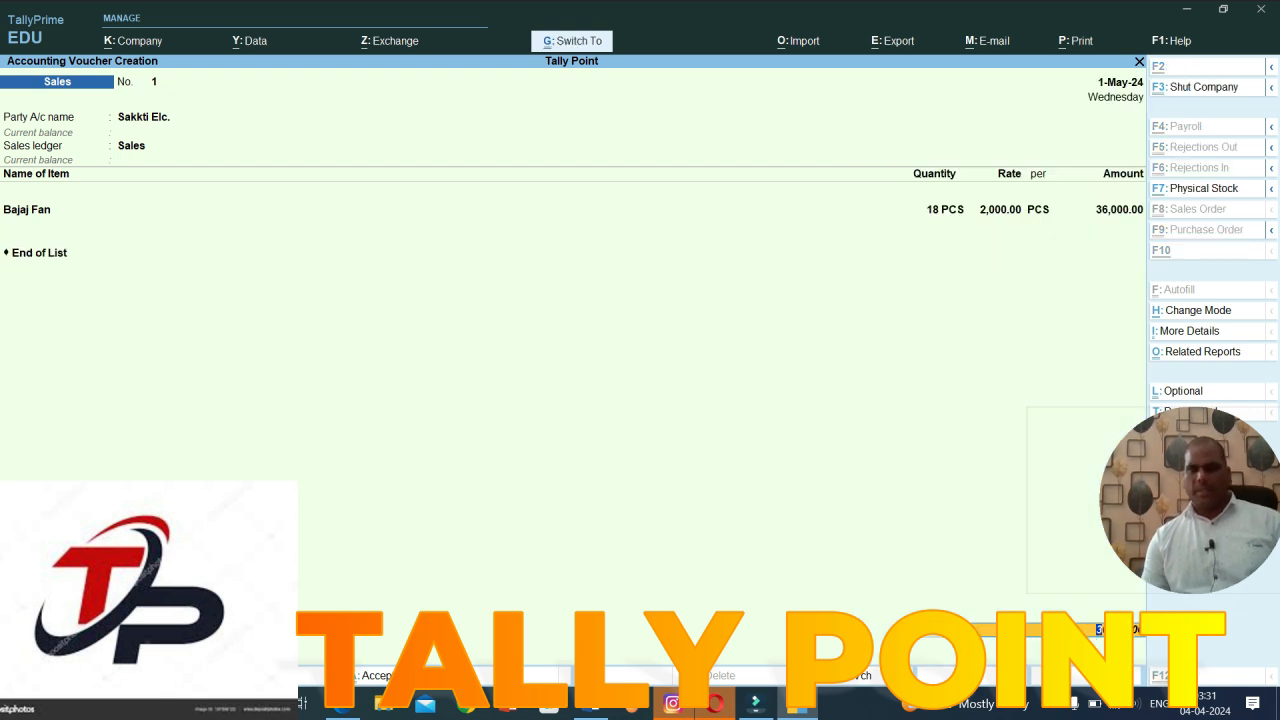
{"action": "key", "text": "Return"}
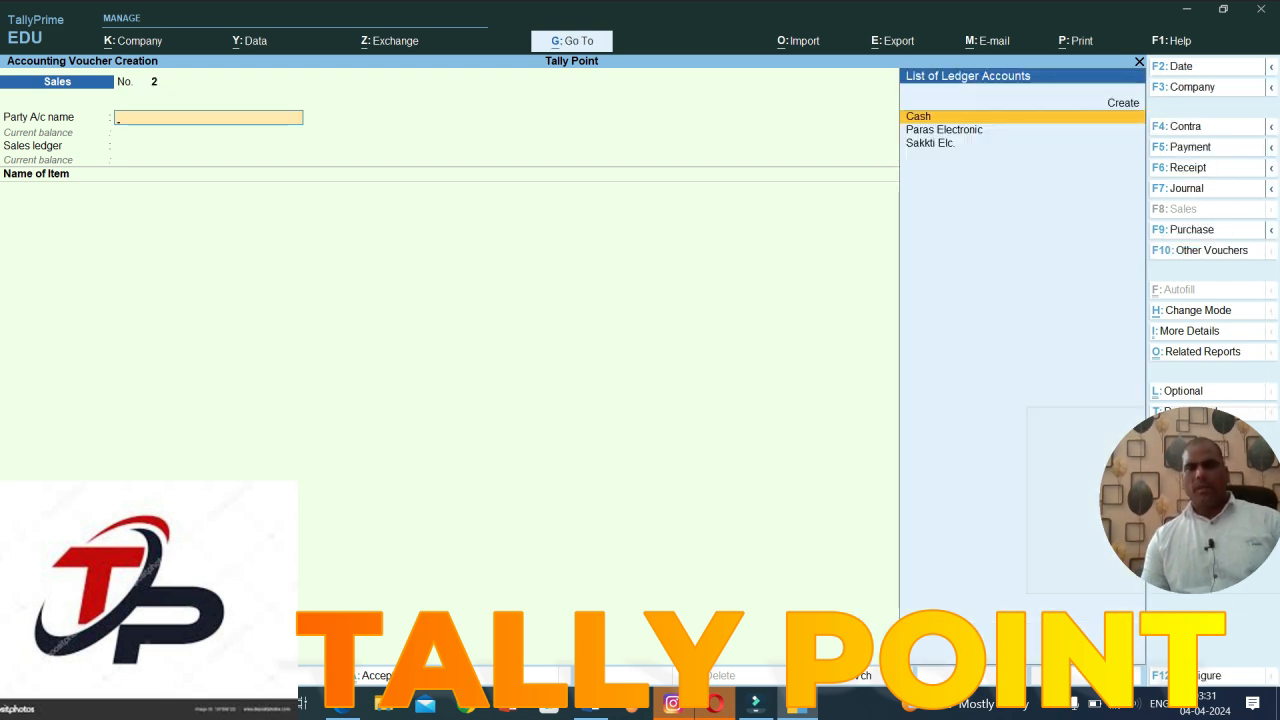
{"action": "key", "text": "Escape"}
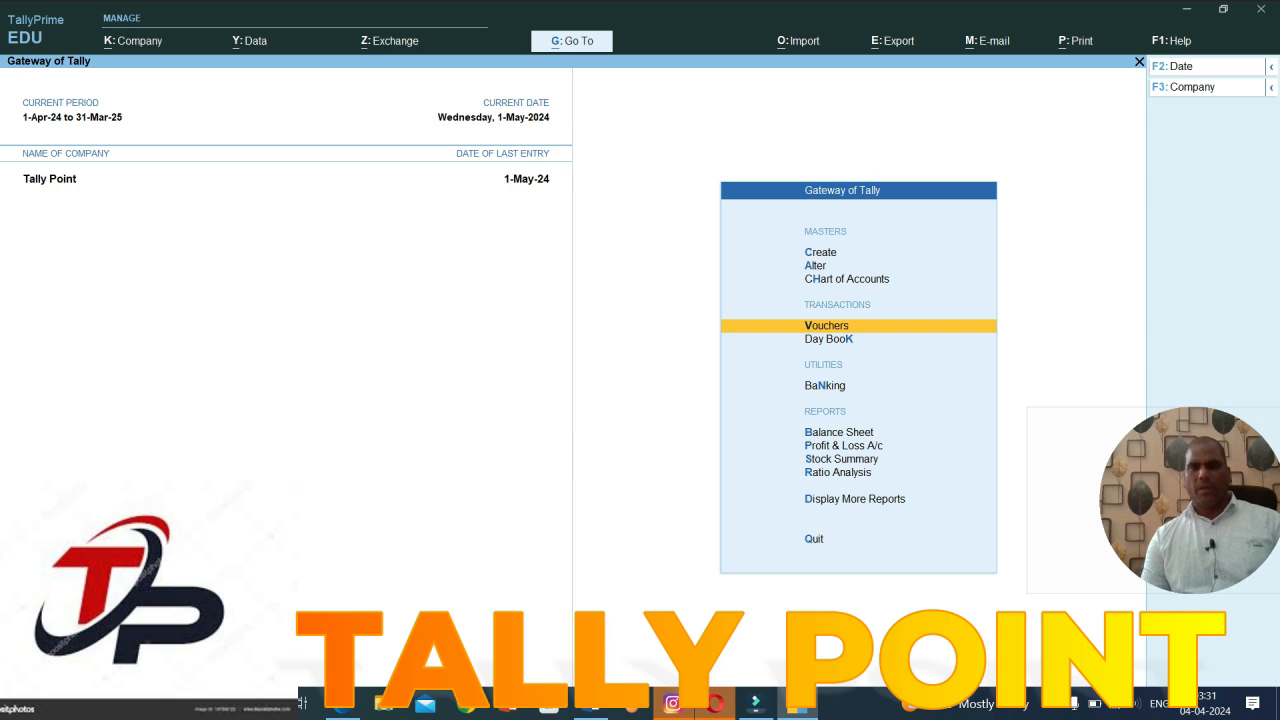
Step: Open the Profit & Loss A/c report and show it in detailed format
{"action": "key", "text": "Down"}
{"action": "key", "text": "Down"}
{"action": "key", "text": "Down"}
{"action": "key", "text": "Down"}
{"action": "key", "text": "Down"}
{"action": "key", "text": "Up"}
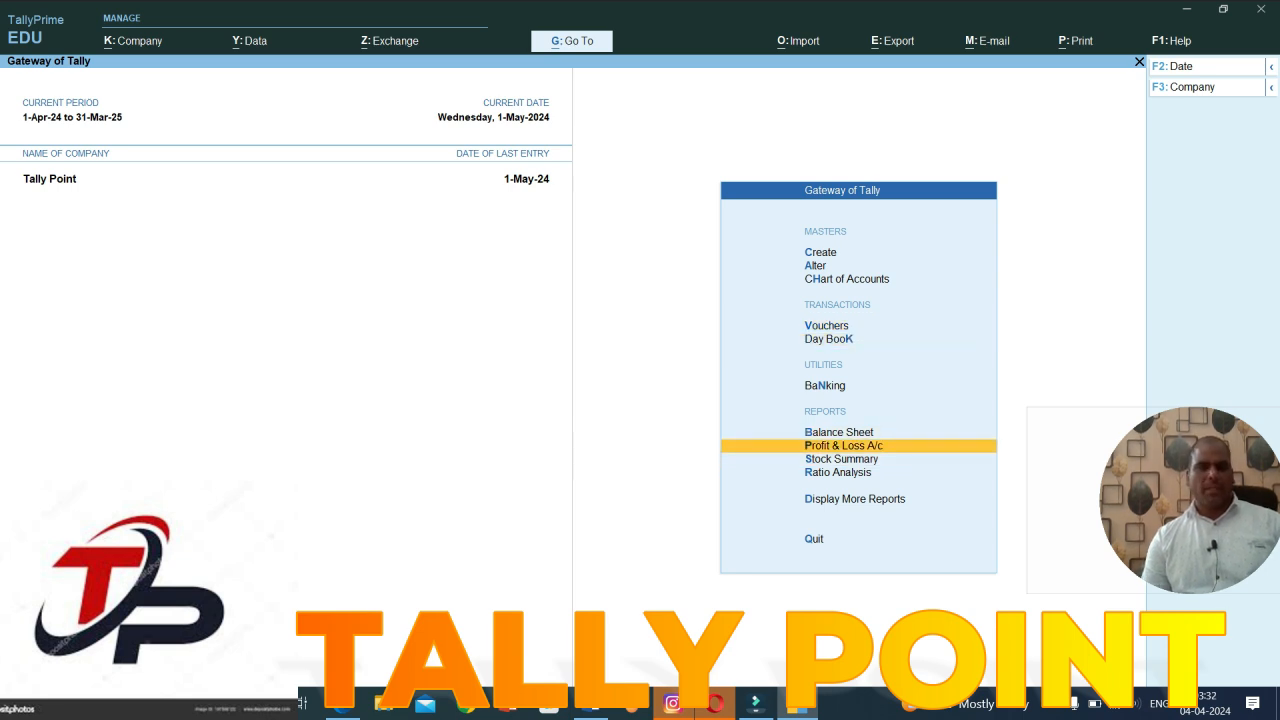
{"action": "key", "text": "alt+F3"}
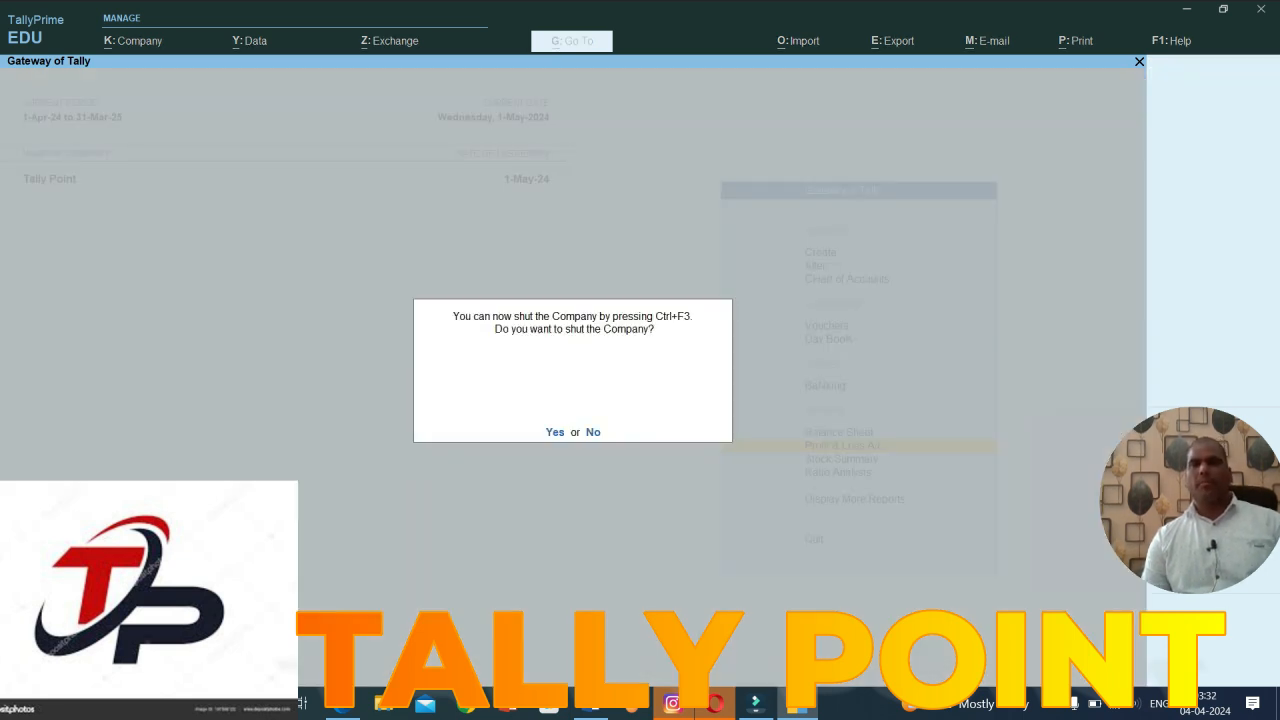
{"action": "key", "text": "n"}
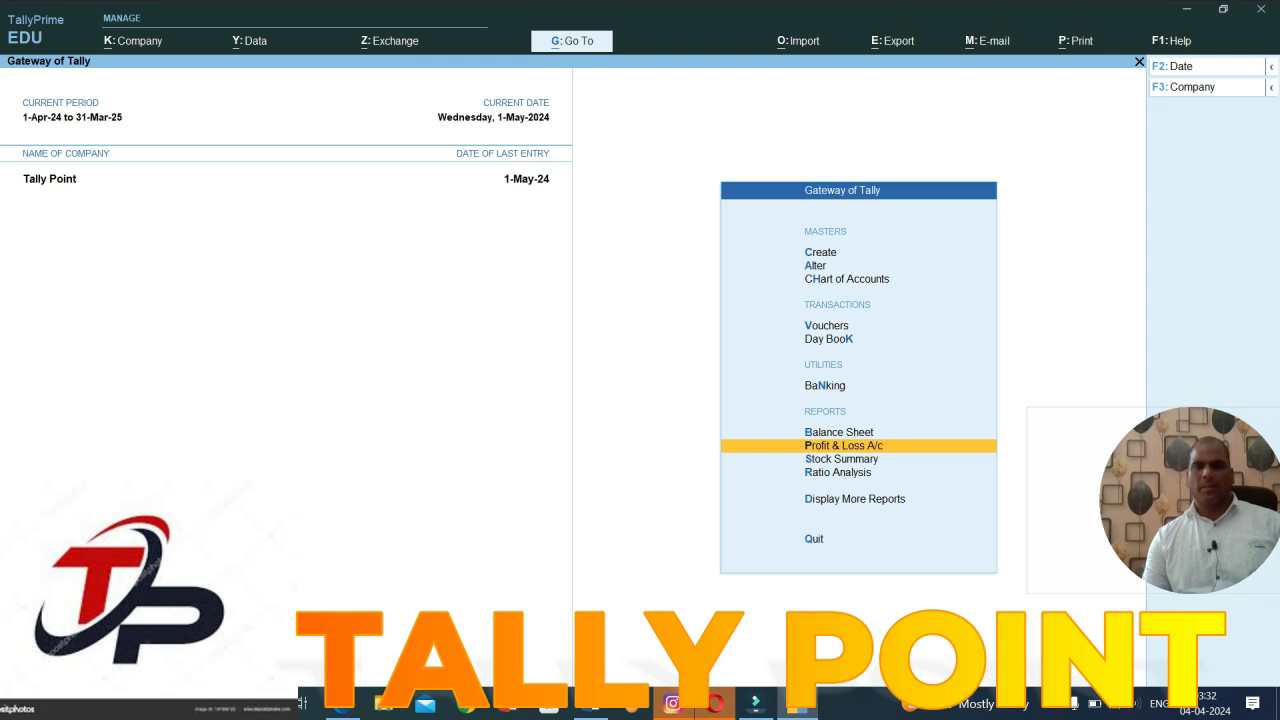
{"action": "key", "text": "Return"}
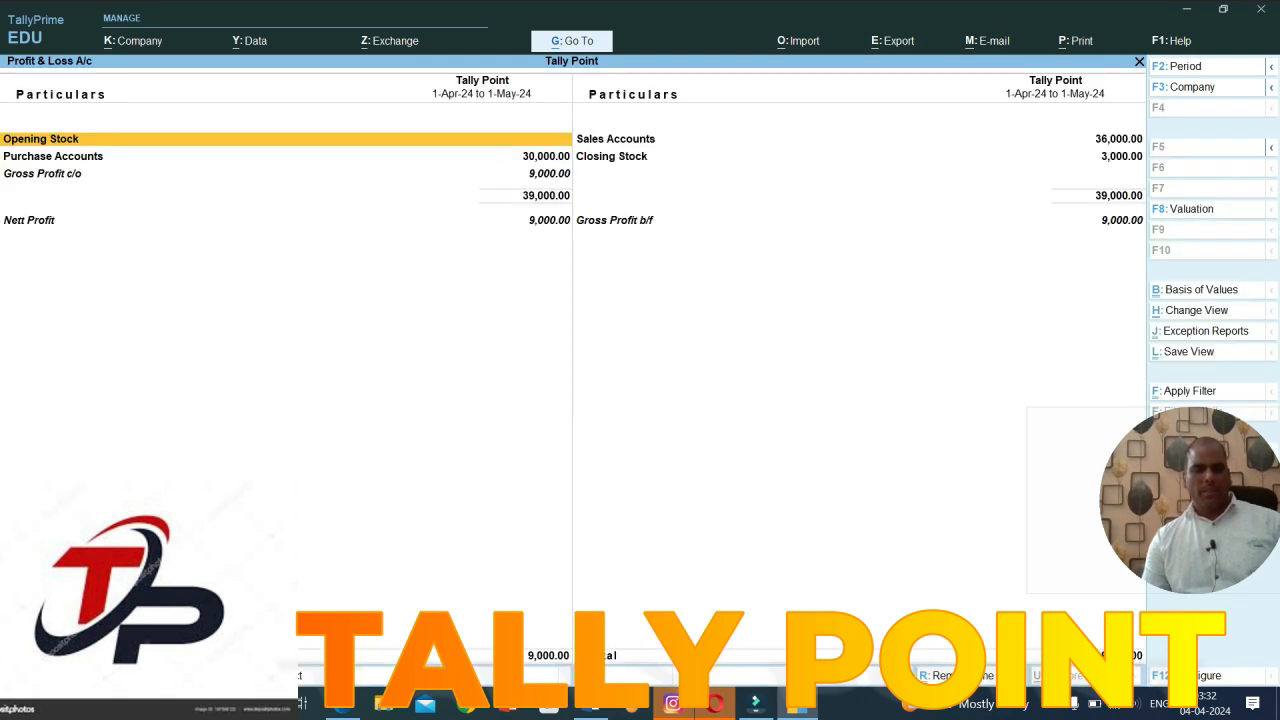
{"action": "key", "text": "alt+F5"}
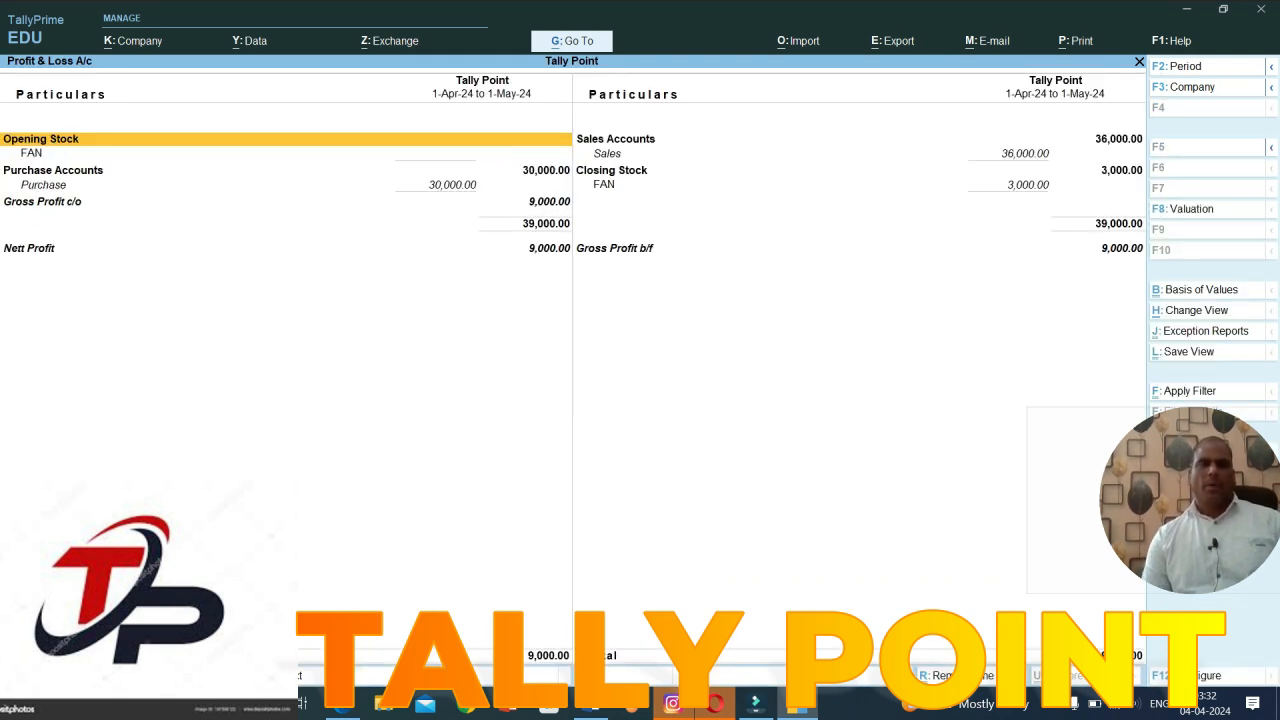
Step: Examine the purchase, sales and closing stock lines of the Profit & Loss A/c, and close the report
{"action": "key", "text": "Down"}
{"action": "key", "text": "Down"}
{"action": "key", "text": "Down"}
{"action": "key", "text": "Up"}
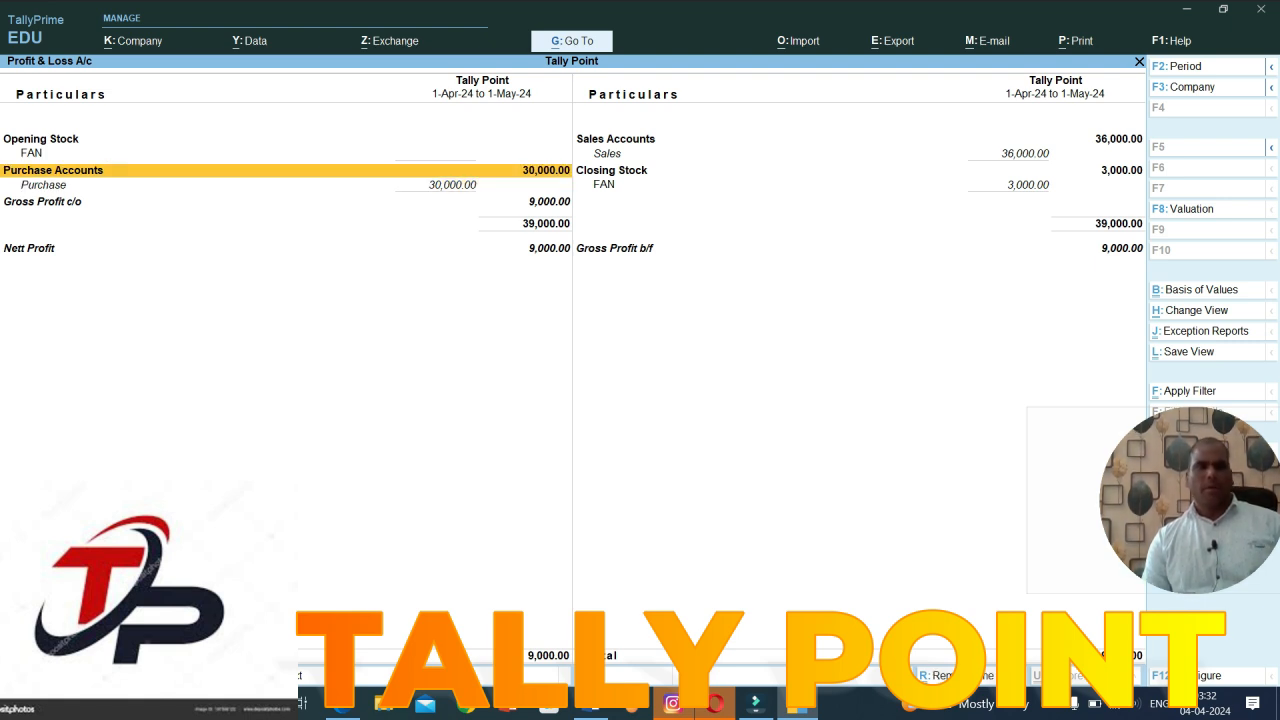
{"action": "key", "text": "Up"}
{"action": "key", "text": "Right"}
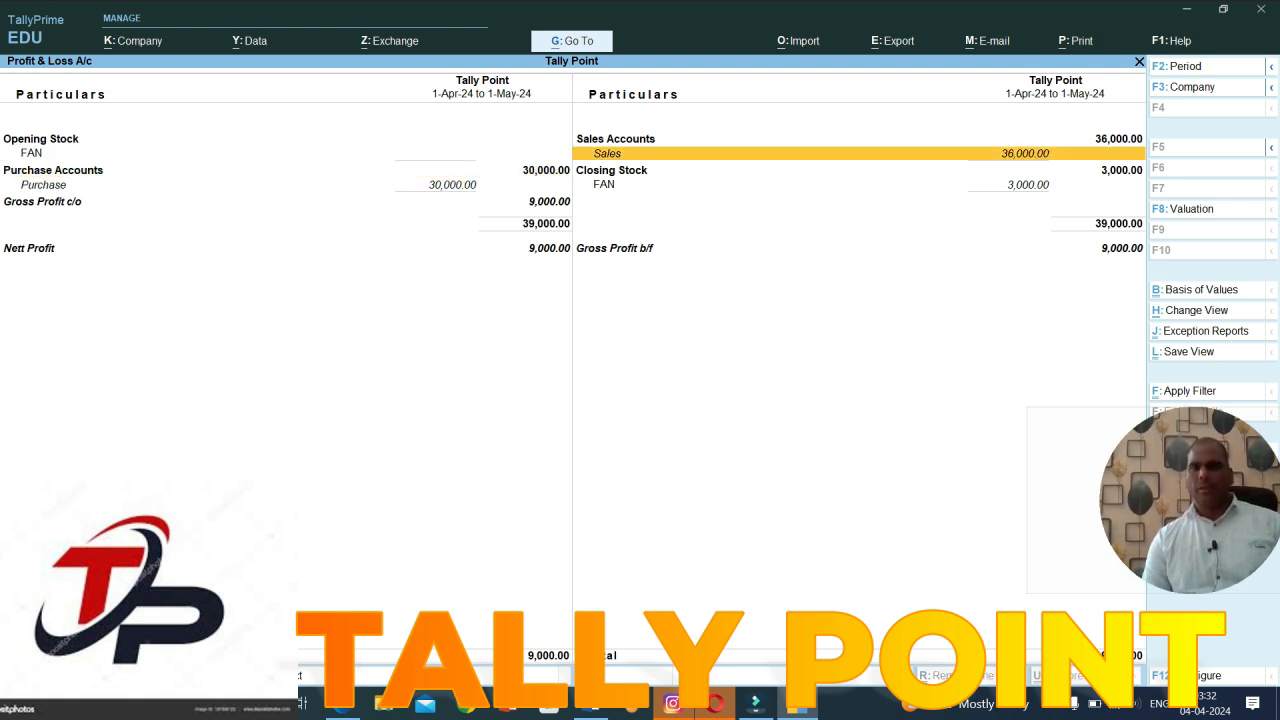
{"action": "key", "text": "Up"}
{"action": "key", "text": "Down"}
{"action": "key", "text": "Down"}
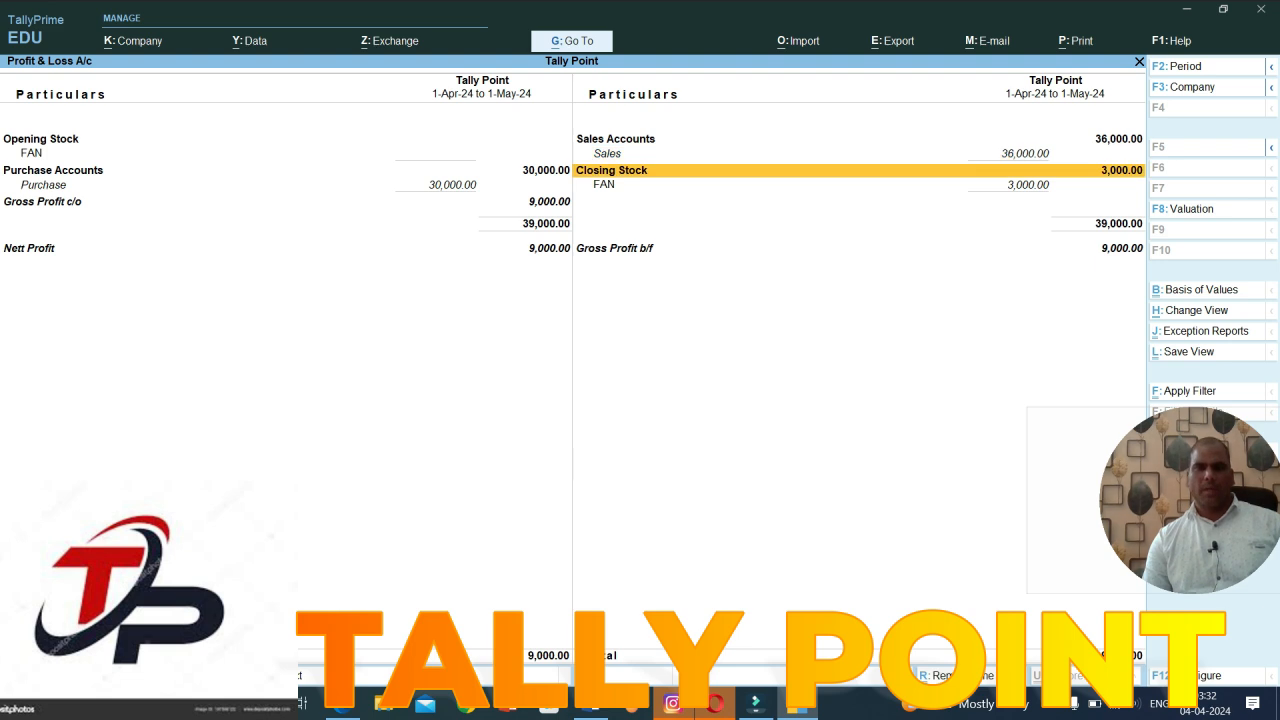
{"action": "key", "text": "Up"}
{"action": "key", "text": "Down"}
{"action": "key", "text": "Down"}
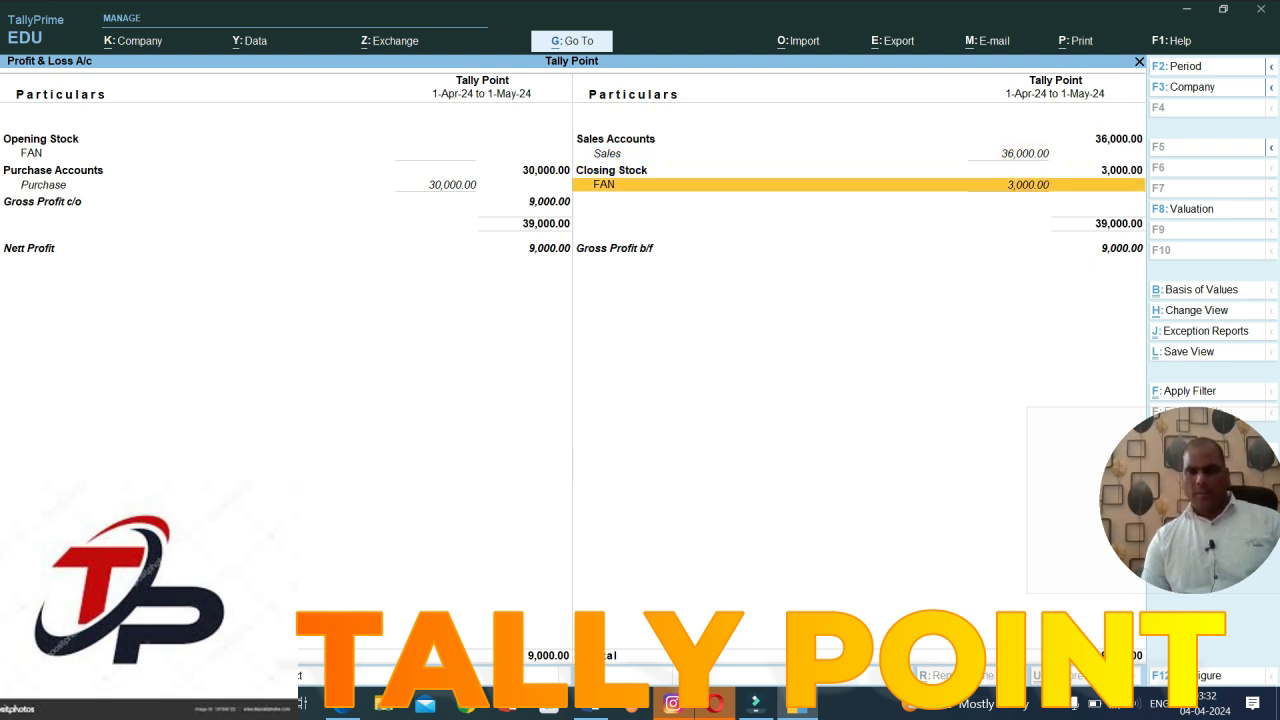
{"action": "key", "text": "Escape"}
Step: Drill down from the Stock Summary to Bajaj Fan's monthly summary, review the April and May movements, and return to the Gateway
{"action": "key", "text": "Down"}
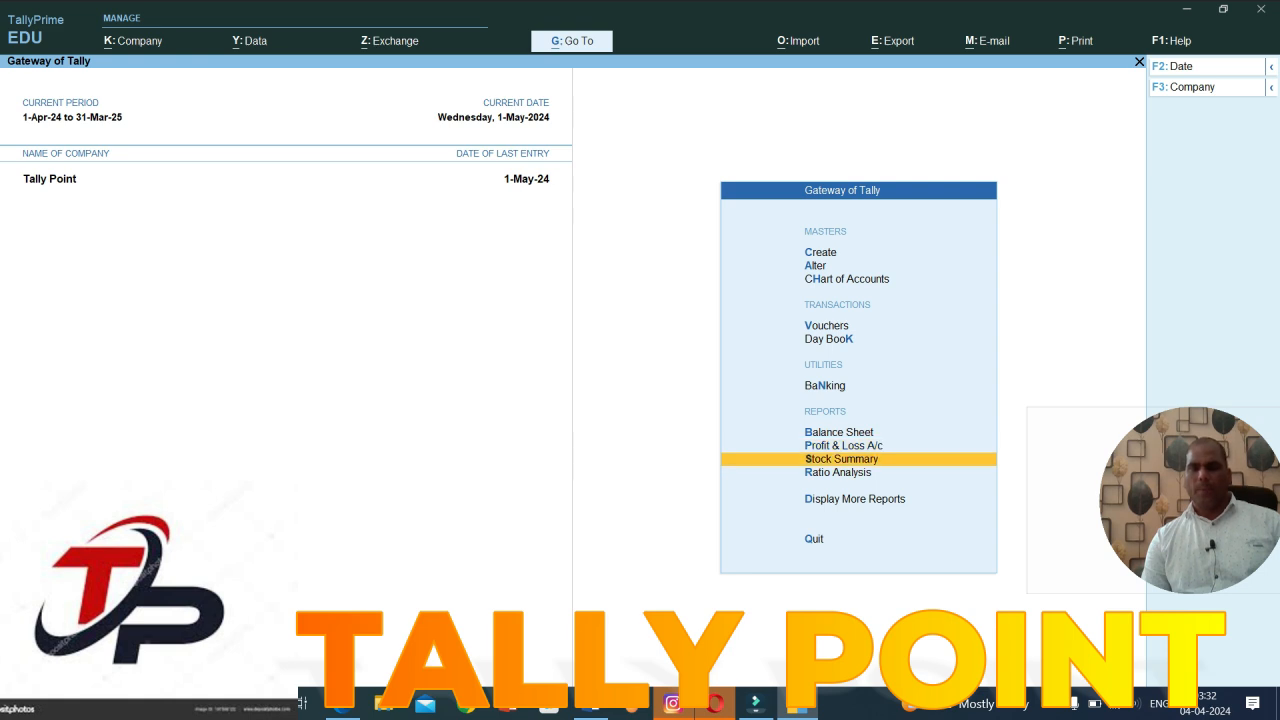
{"action": "key", "text": "Up"}
{"action": "key", "text": "Down"}
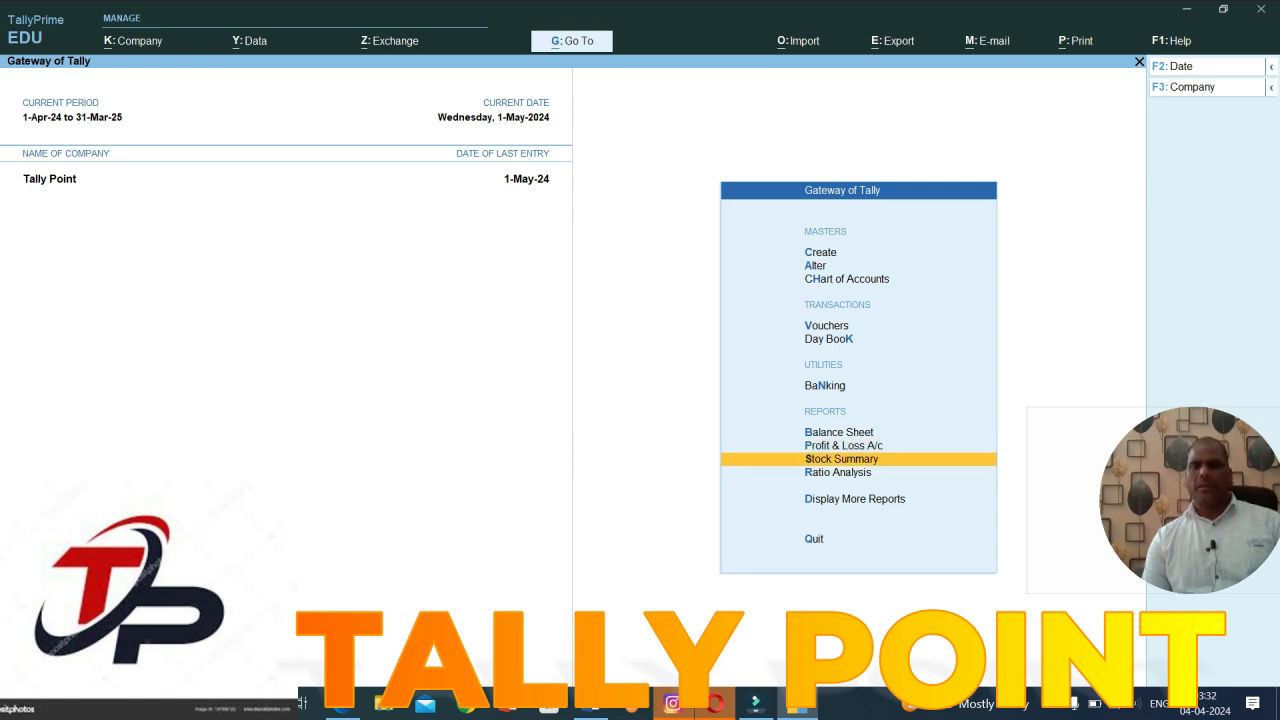
{"action": "key", "text": "Return"}
{"action": "key", "text": "Return"}
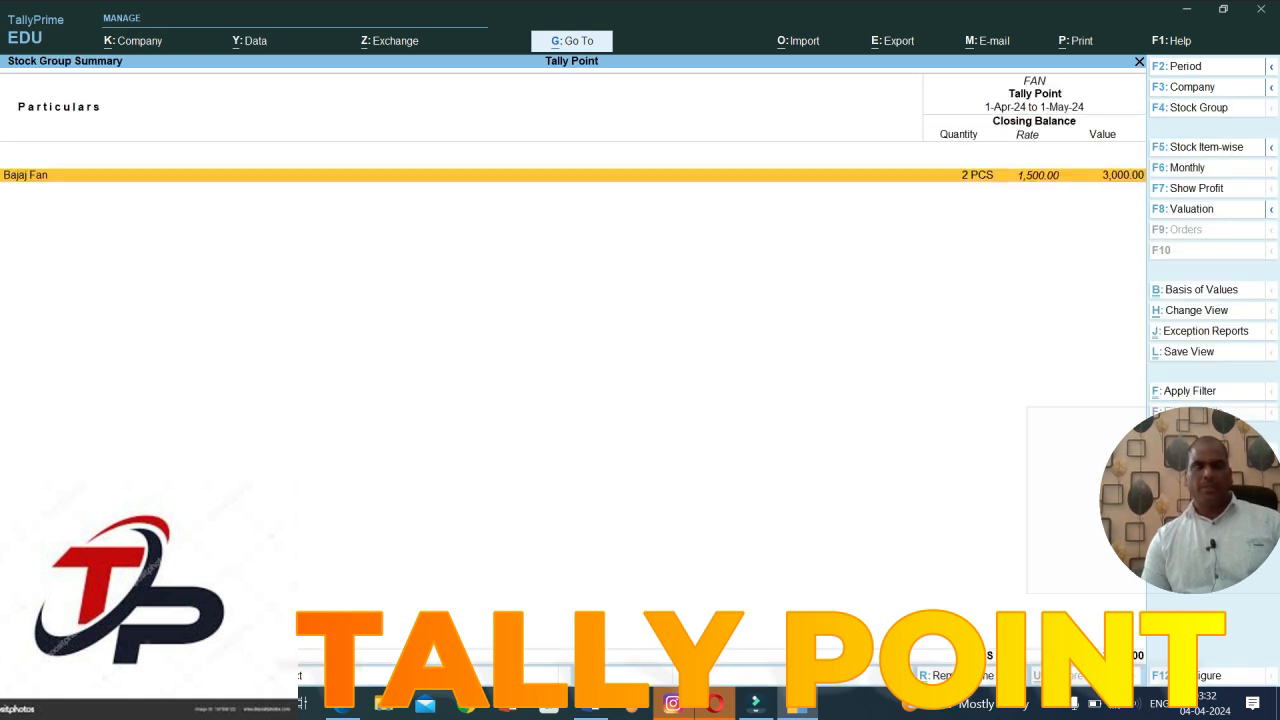
{"action": "key", "text": "Return"}
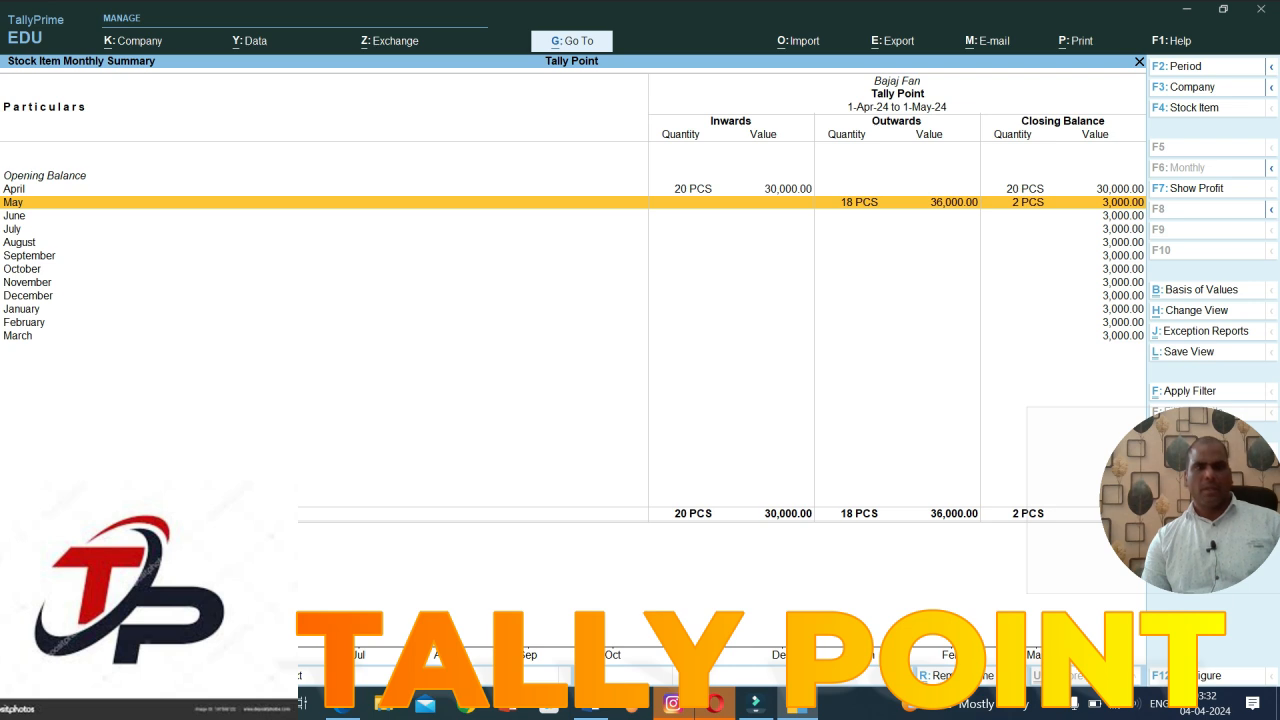
{"action": "key", "text": "Up"}
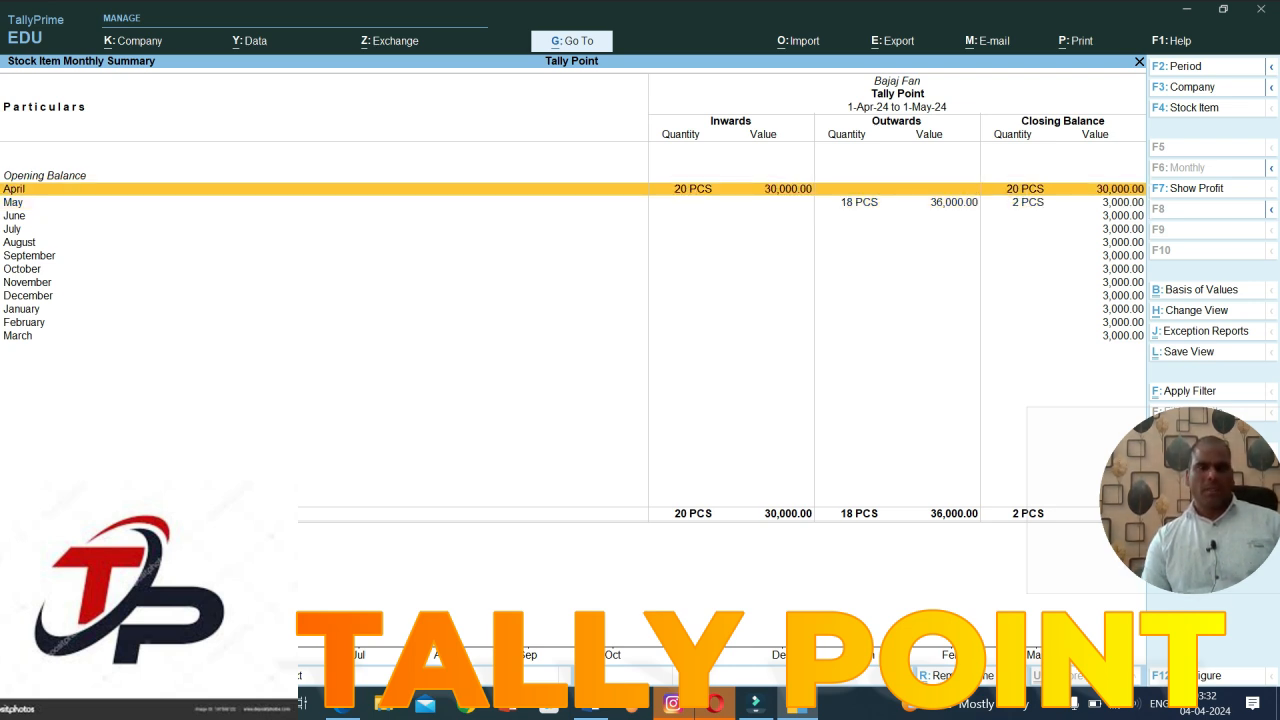
{"action": "key", "text": "Down"}
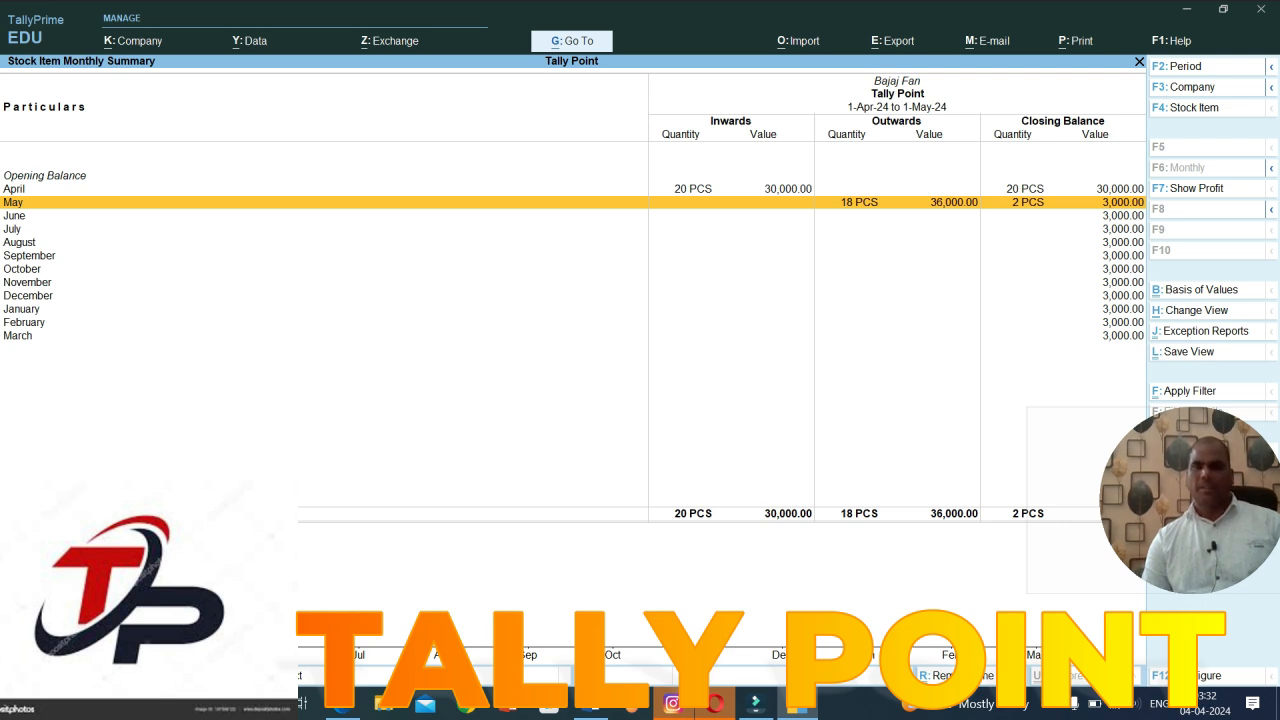
{"action": "key", "text": "Escape"}
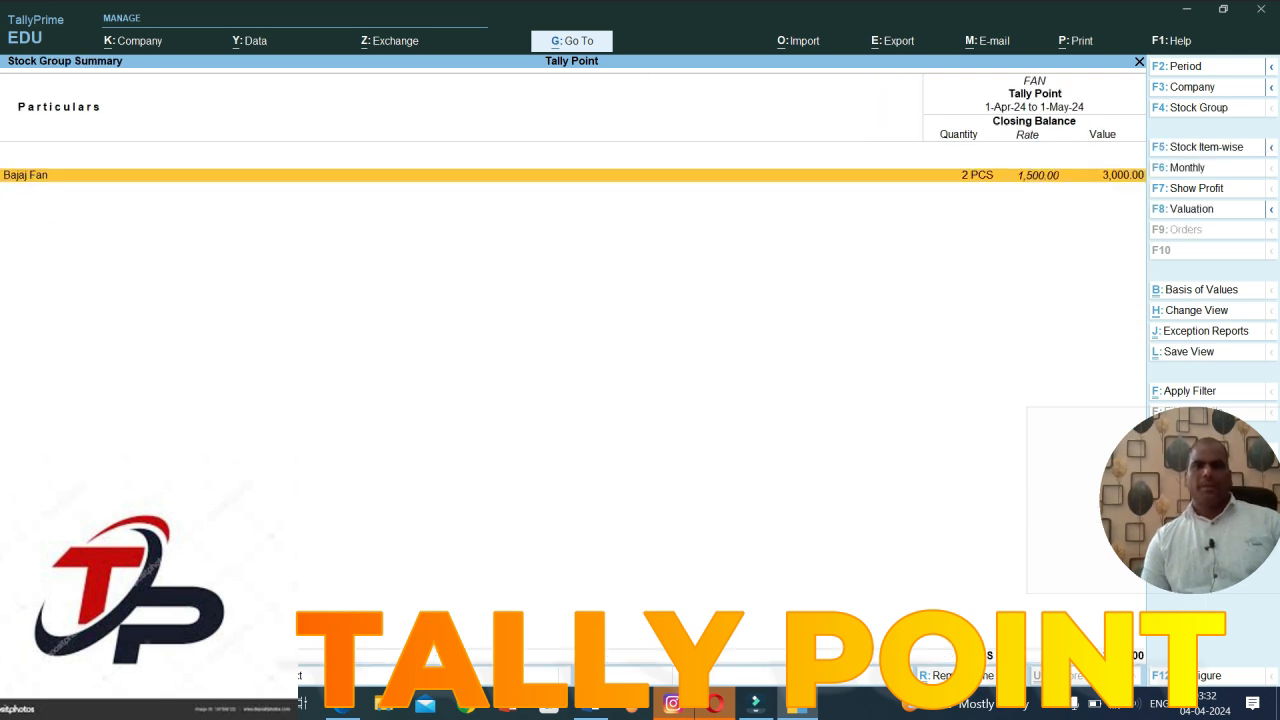
{"action": "key", "text": "Escape"}
{"action": "key", "text": "Escape"}
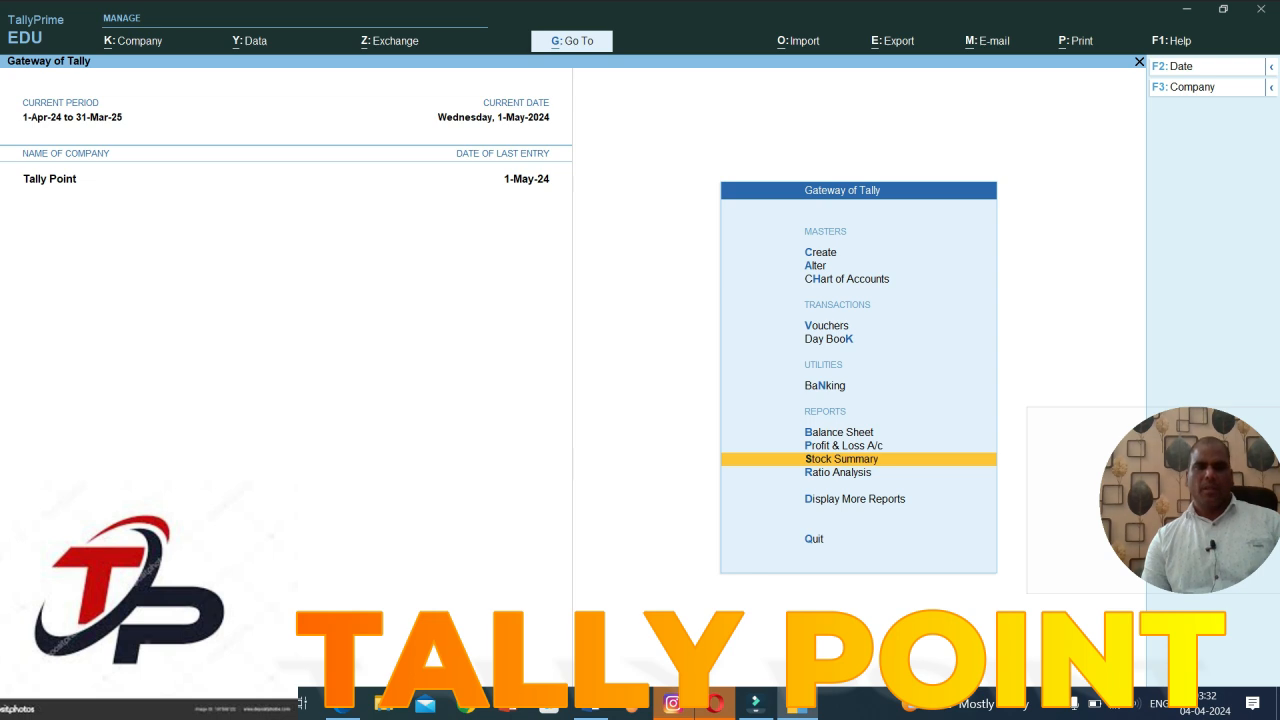
Step: Open the Balance Sheet and show it in detailed format
{"action": "key", "text": "Up"}
{"action": "key", "text": "Up"}
{"action": "key", "text": "Down"}
{"action": "key", "text": "Down"}
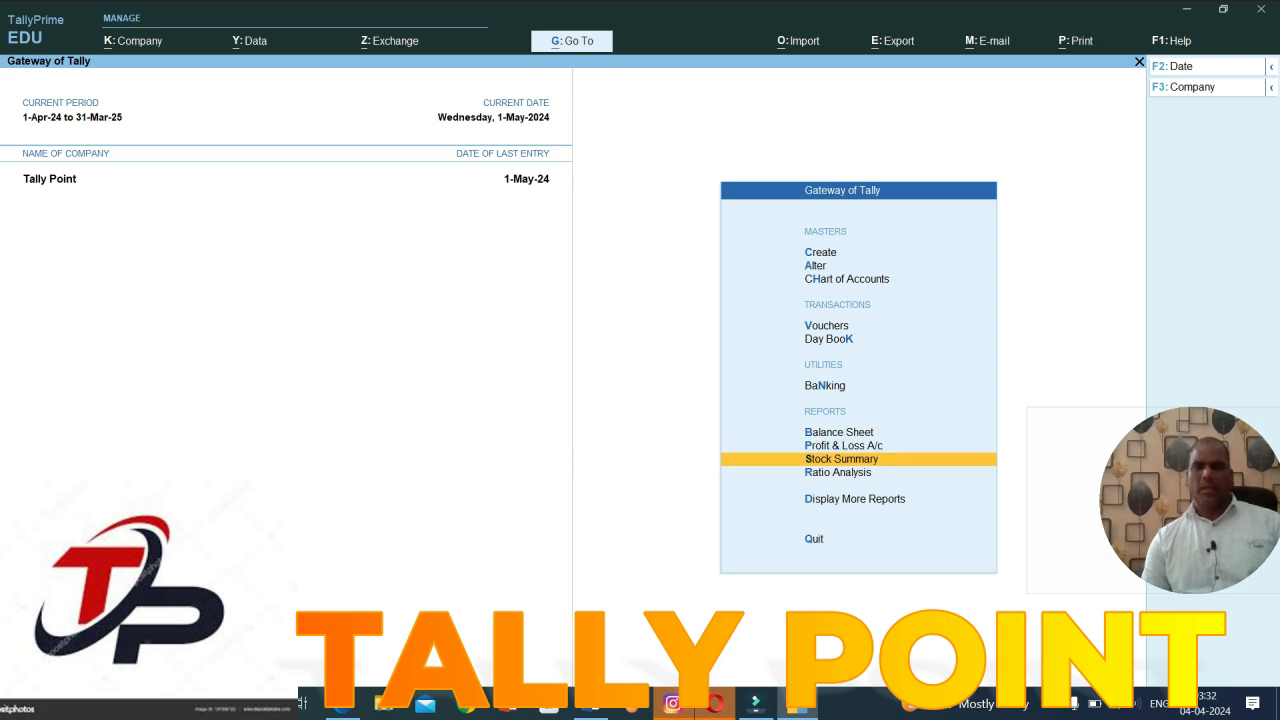
{"action": "key", "text": "Up"}
{"action": "key", "text": "Up"}
{"action": "key", "text": "Return"}
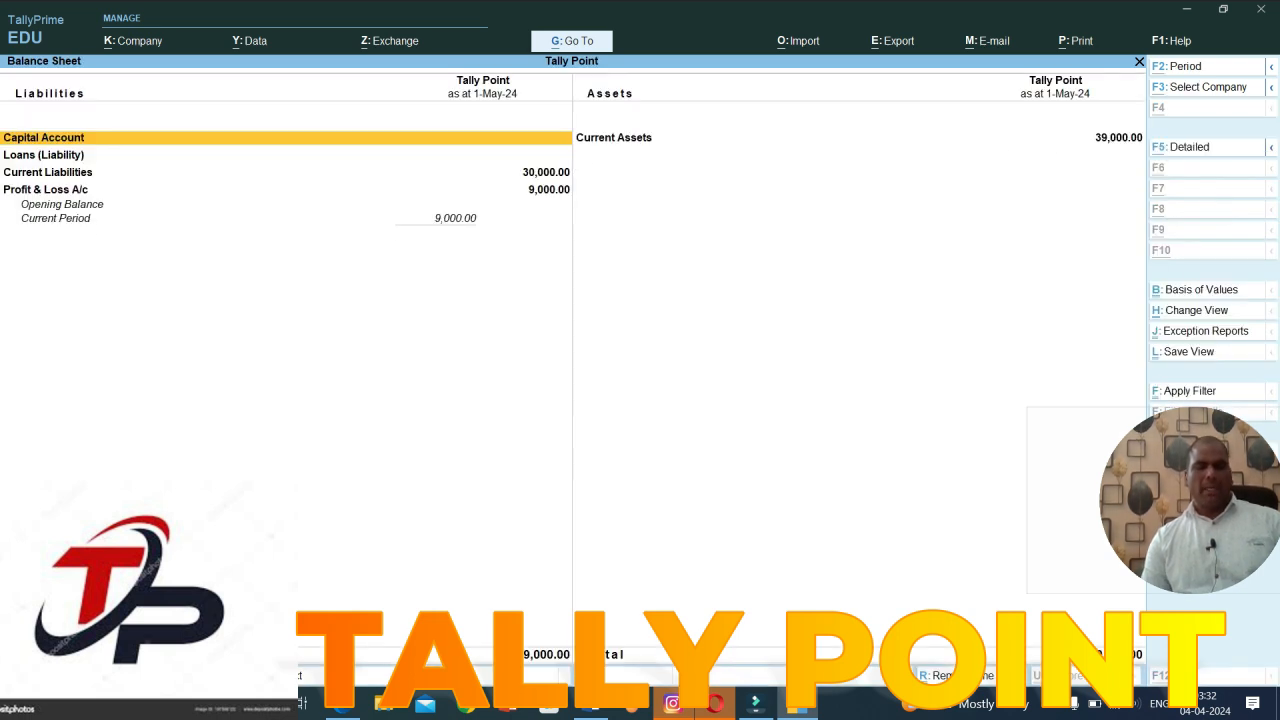
{"action": "key", "text": "alt+F5"}
Step: Examine the Sundry Creditors, Cash-in-Hand and Sundry Debtors lines of the Balance Sheet, and close the report
{"action": "key", "text": "Down"}
{"action": "key", "text": "Down"}
{"action": "key", "text": "Down"}
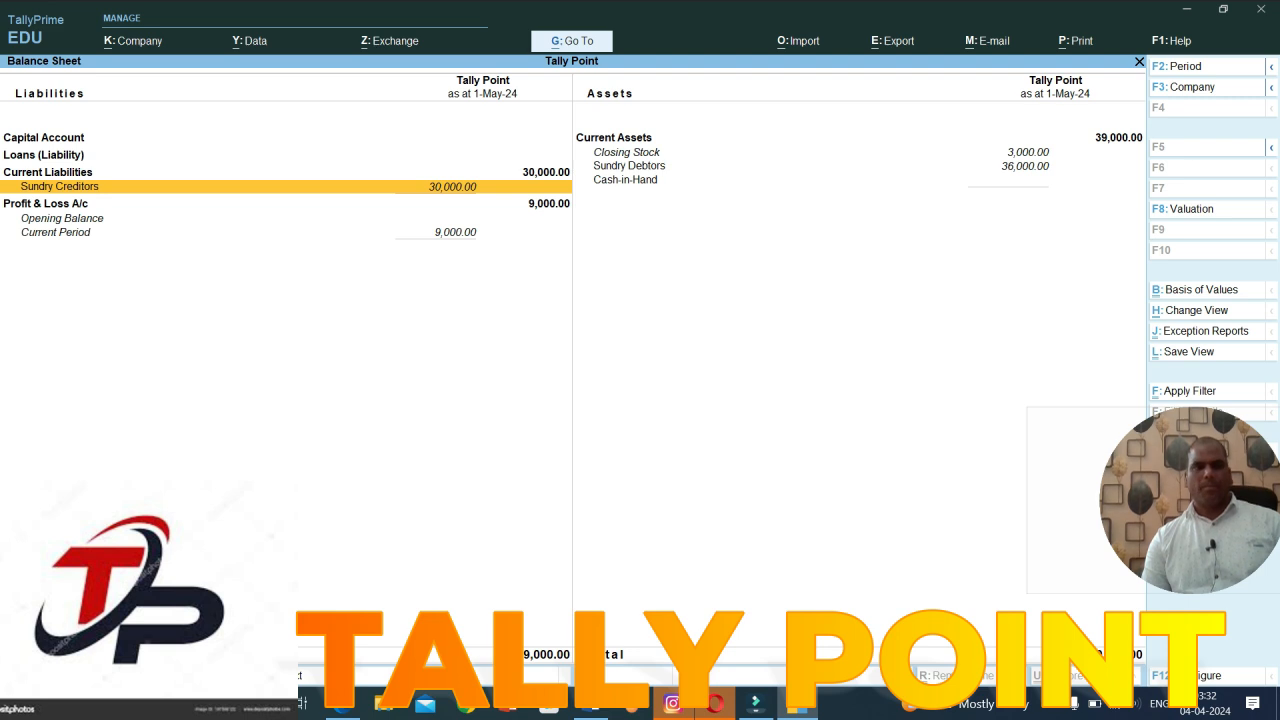
{"action": "key", "text": "Up"}
{"action": "key", "text": "Down"}
{"action": "key", "text": "Up"}
{"action": "key", "text": "Down"}
{"action": "key", "text": "Up"}
{"action": "key", "text": "Down"}
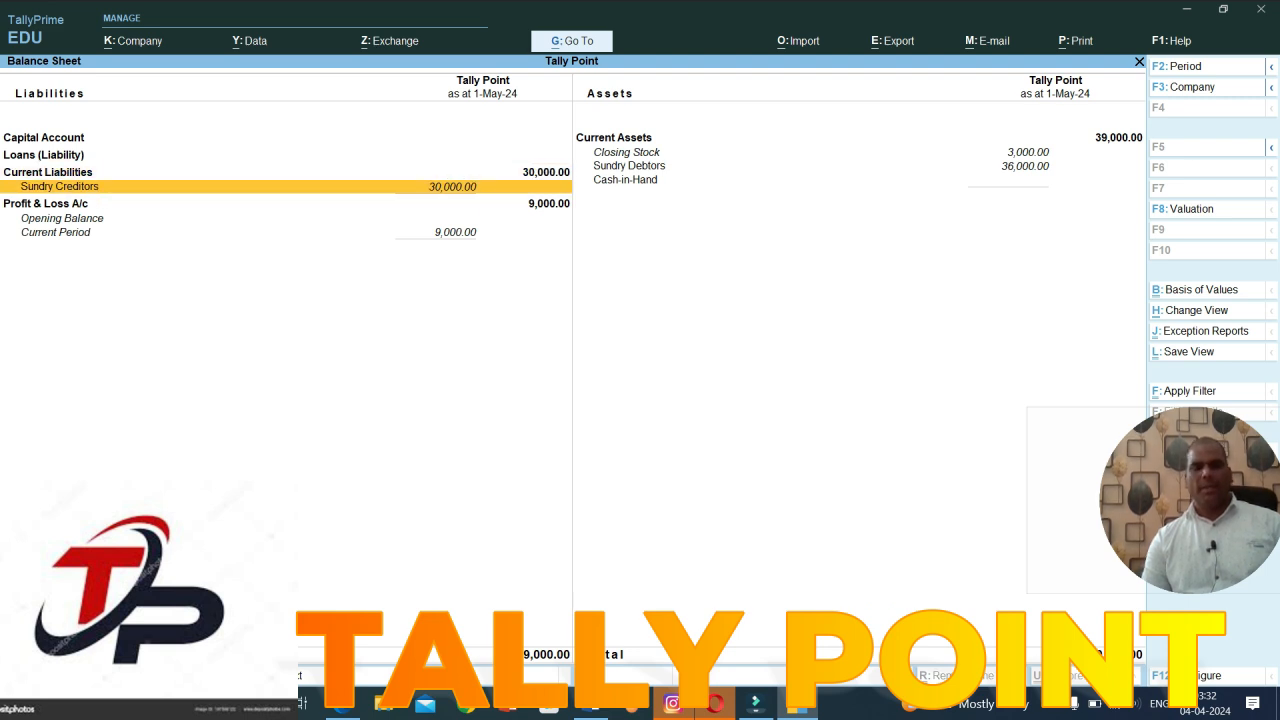
{"action": "key", "text": "Up"}
{"action": "key", "text": "Right"}
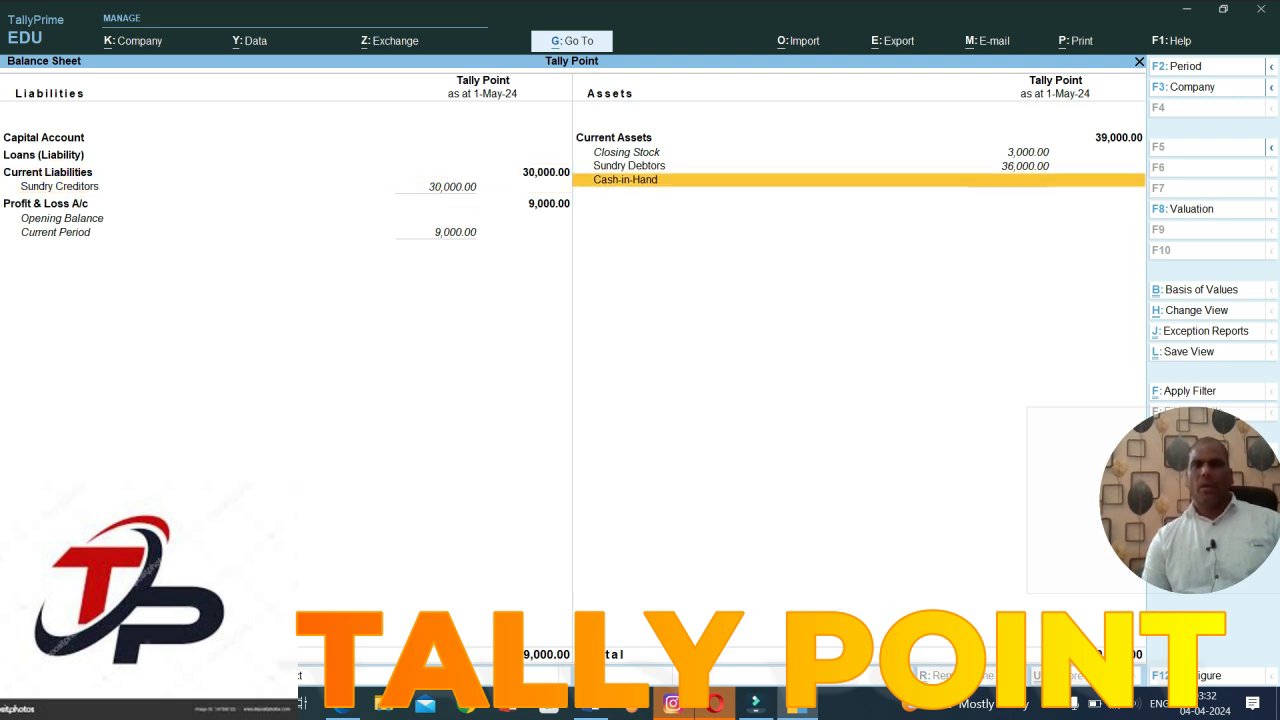
{"action": "key", "text": "Up"}
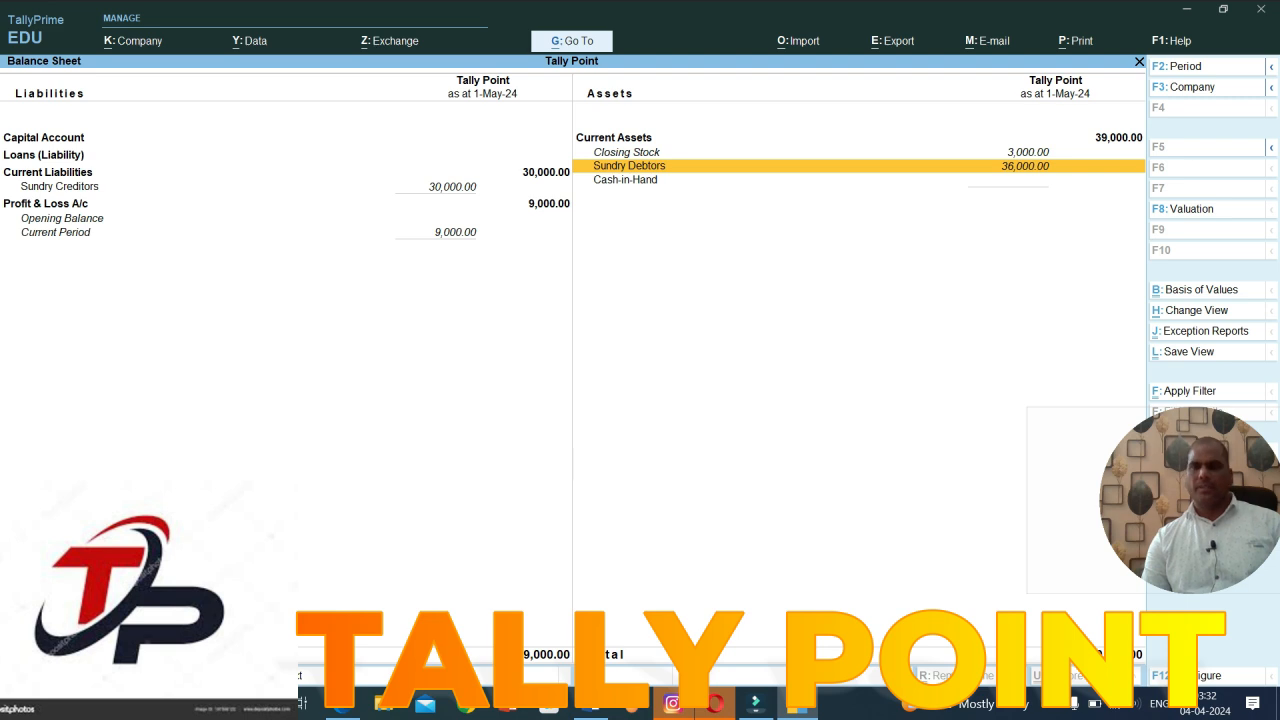
{"action": "key", "text": "Escape"}
{"action": "key", "text": "Escape"}
{"action": "key", "text": "Escape"}
Step: Open voucher entry from the Gateway and set the voucher date to 1-6-2024
{"action": "key", "text": "Down"}
{"action": "key", "text": "Down"}
{"action": "key", "text": "Down"}
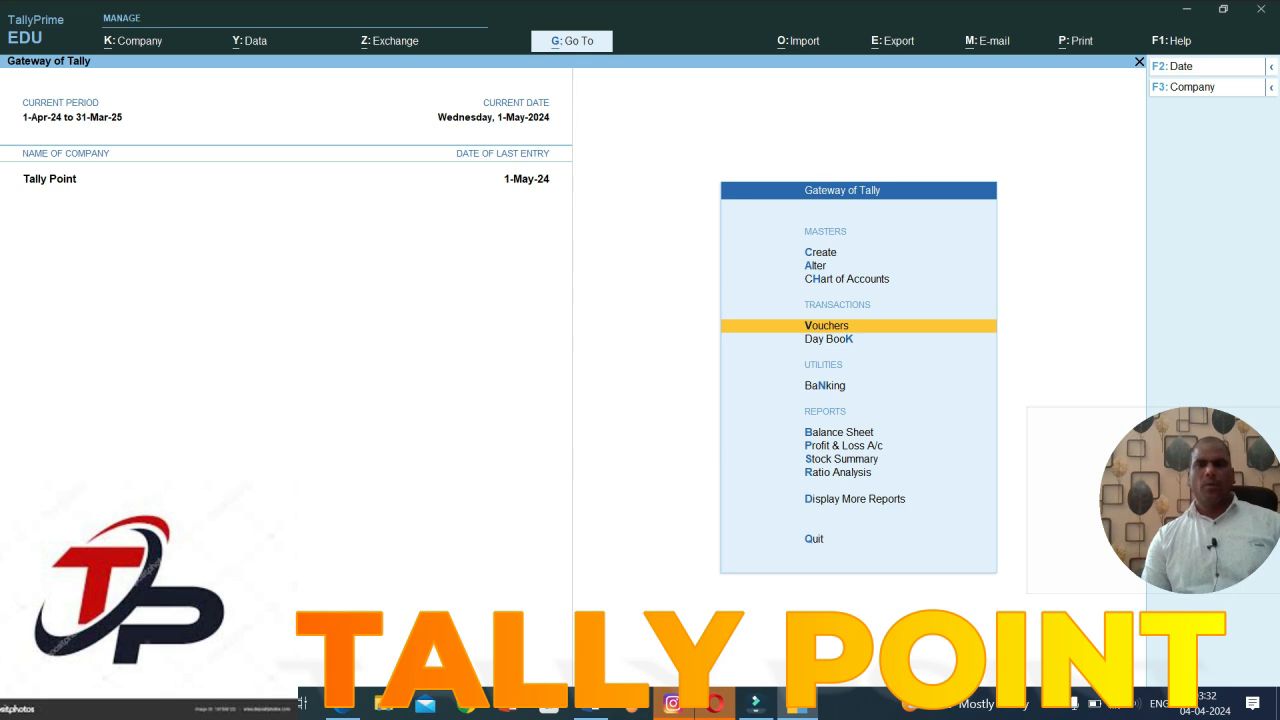
{"action": "key", "text": "Return"}
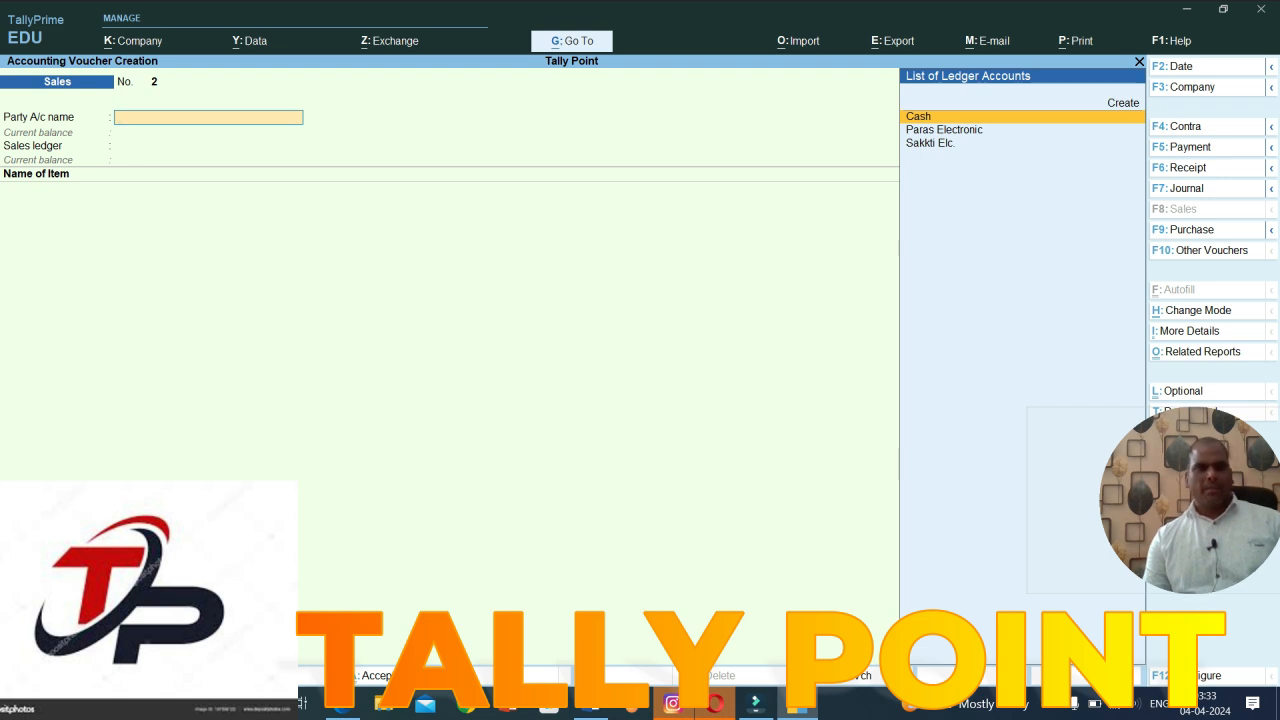
{"action": "key", "text": "F2"}
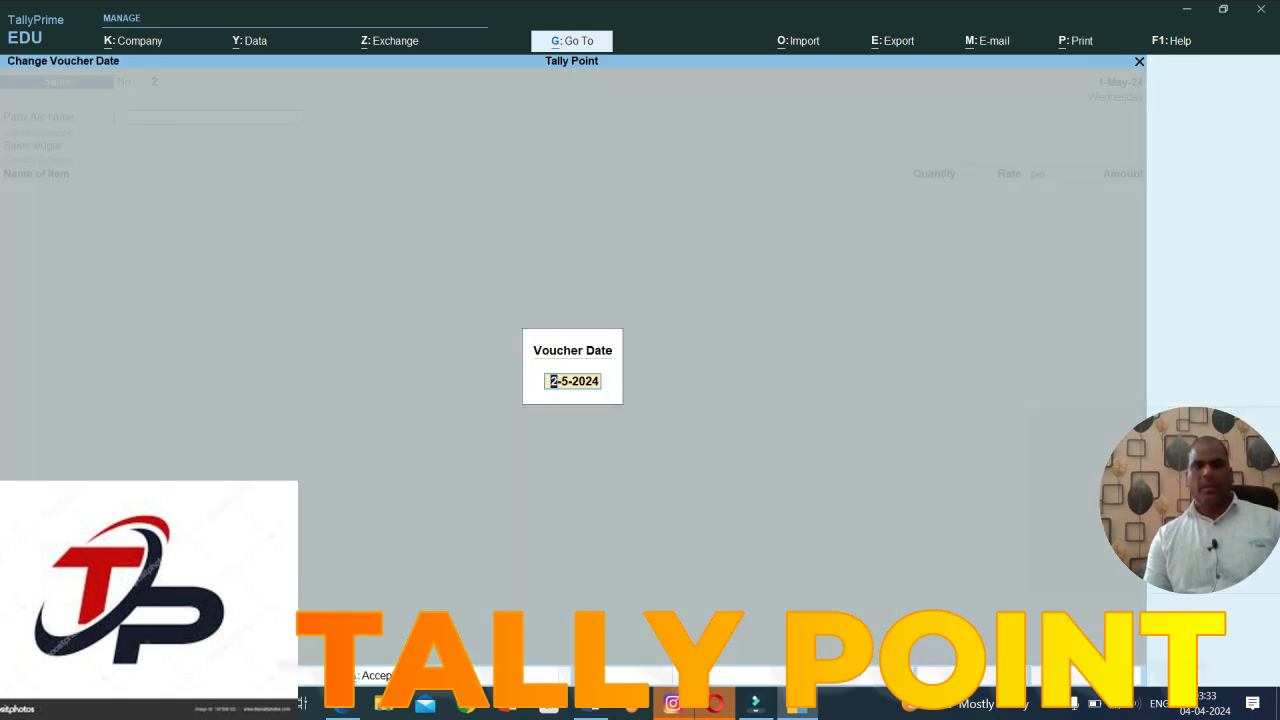
{"action": "key", "text": "BackSpace"}
{"action": "type", "text": "-6"}
{"action": "key", "text": "BackSpace"}
{"action": "key", "text": "BackSpace"}
{"action": "type", "text": "1-6"}
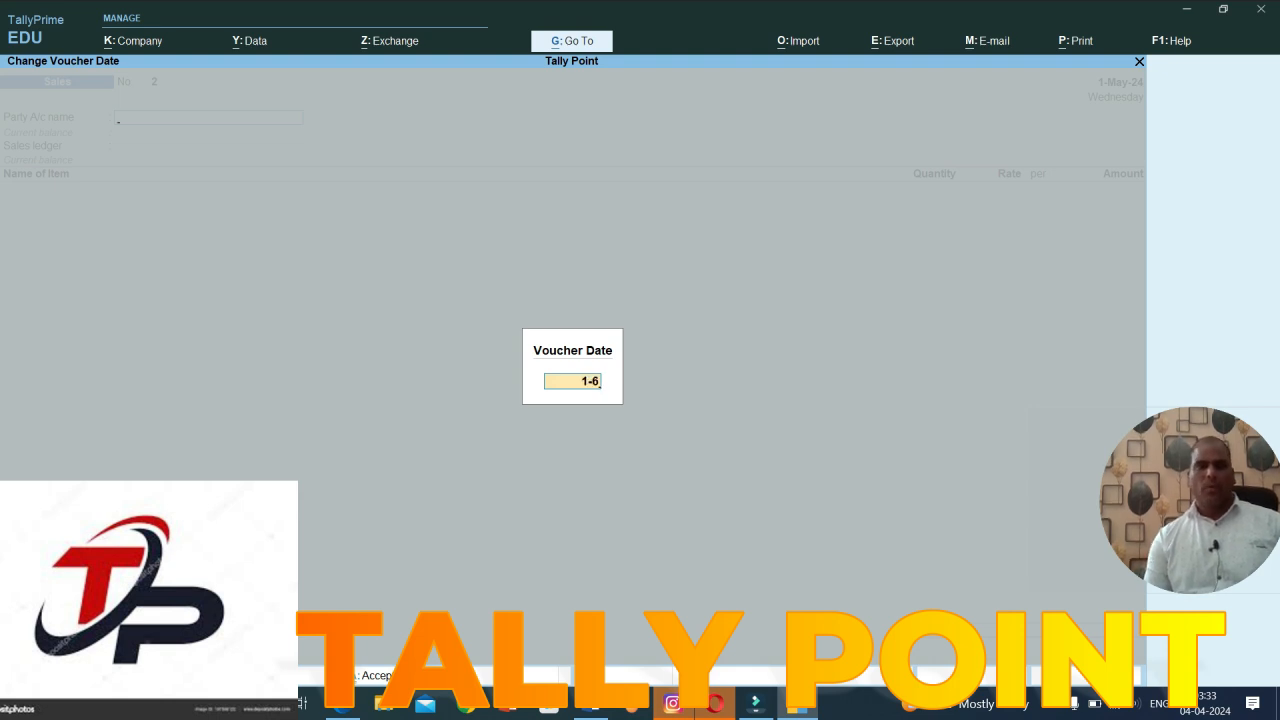
{"action": "key", "text": "Return"}
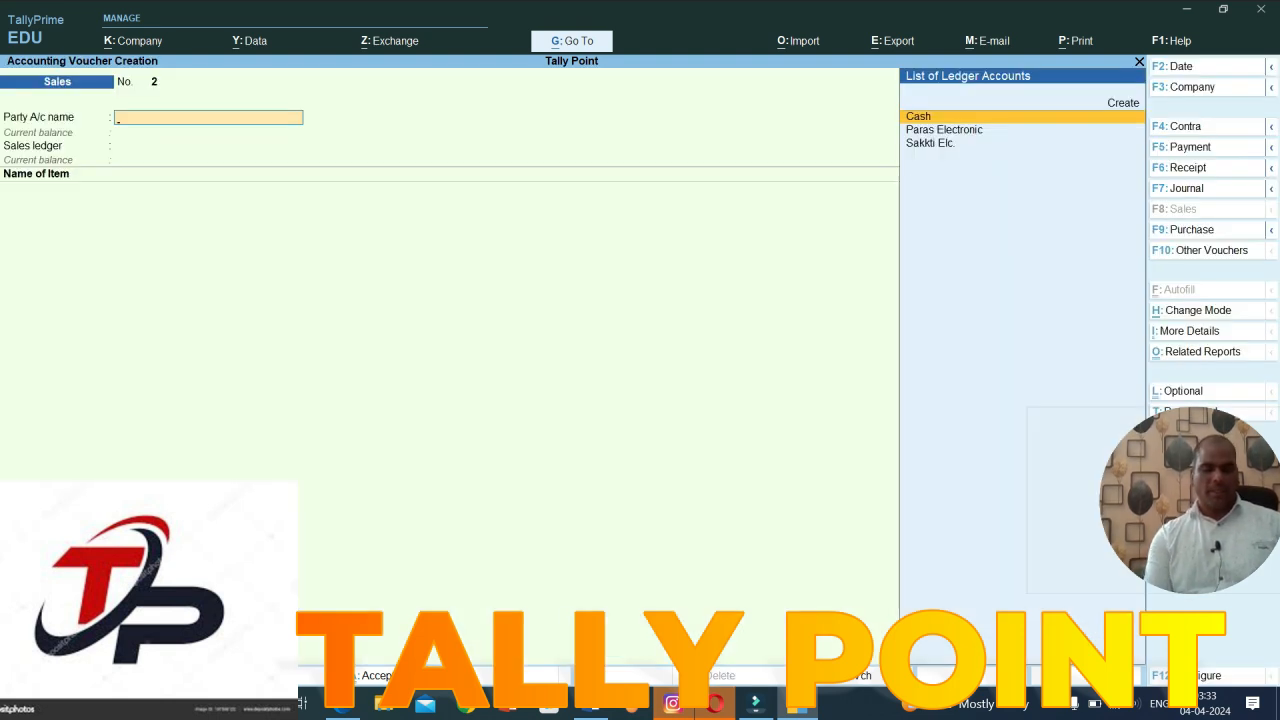
Step: Start a Credit Note for the party Sakkti Elc. against the Sales ledger
{"action": "key", "text": "alt"}
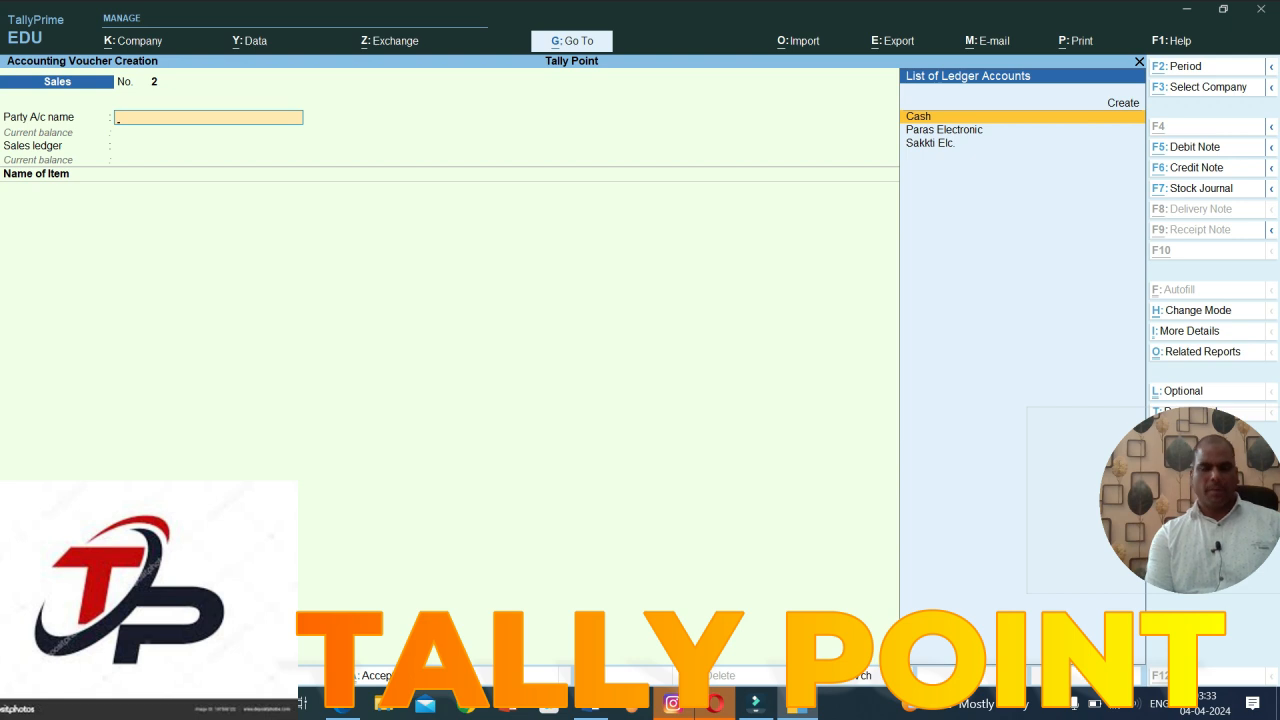
{"action": "key", "text": "alt+F6"}
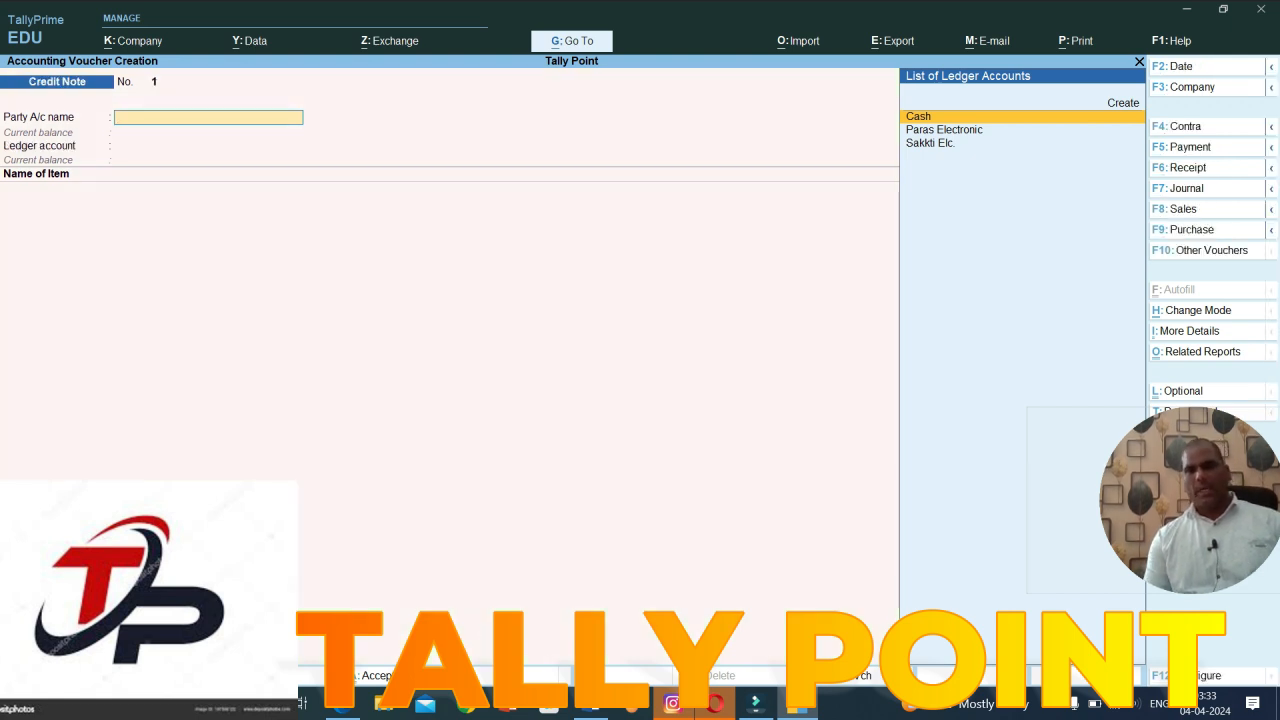
{"action": "key", "text": "Down"}
{"action": "key", "text": "Down"}
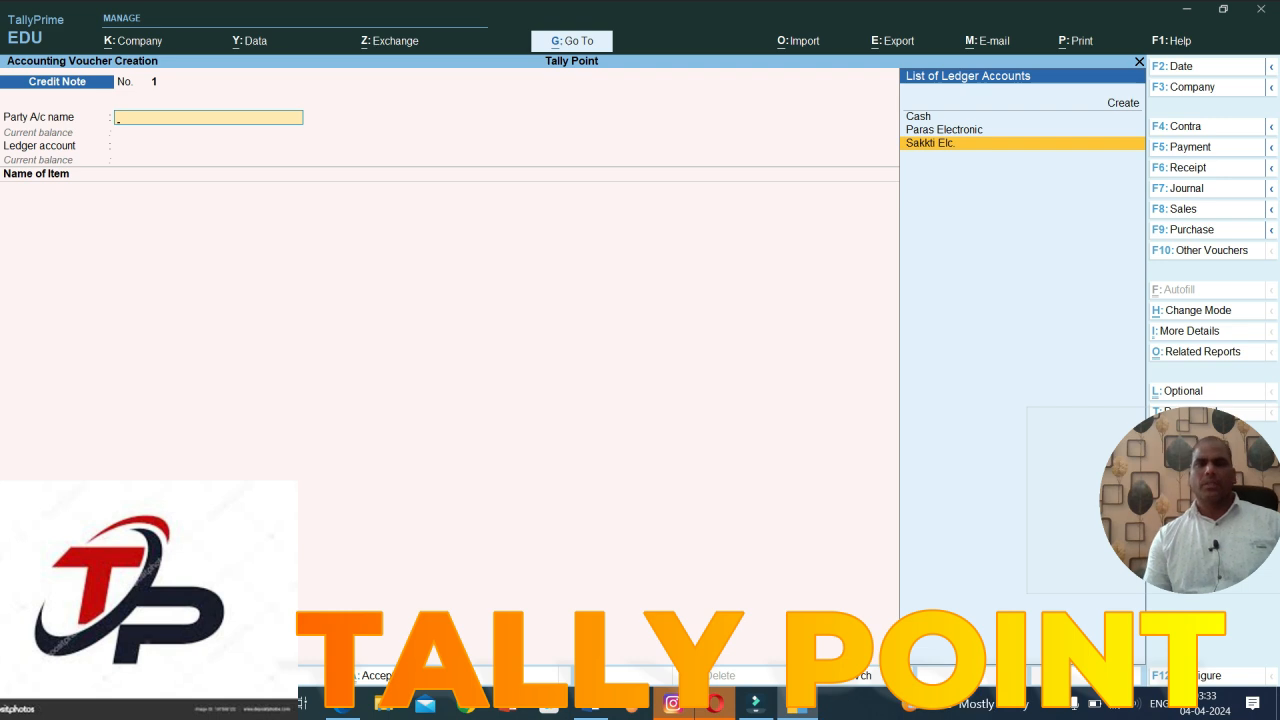
{"action": "key", "text": "Return"}
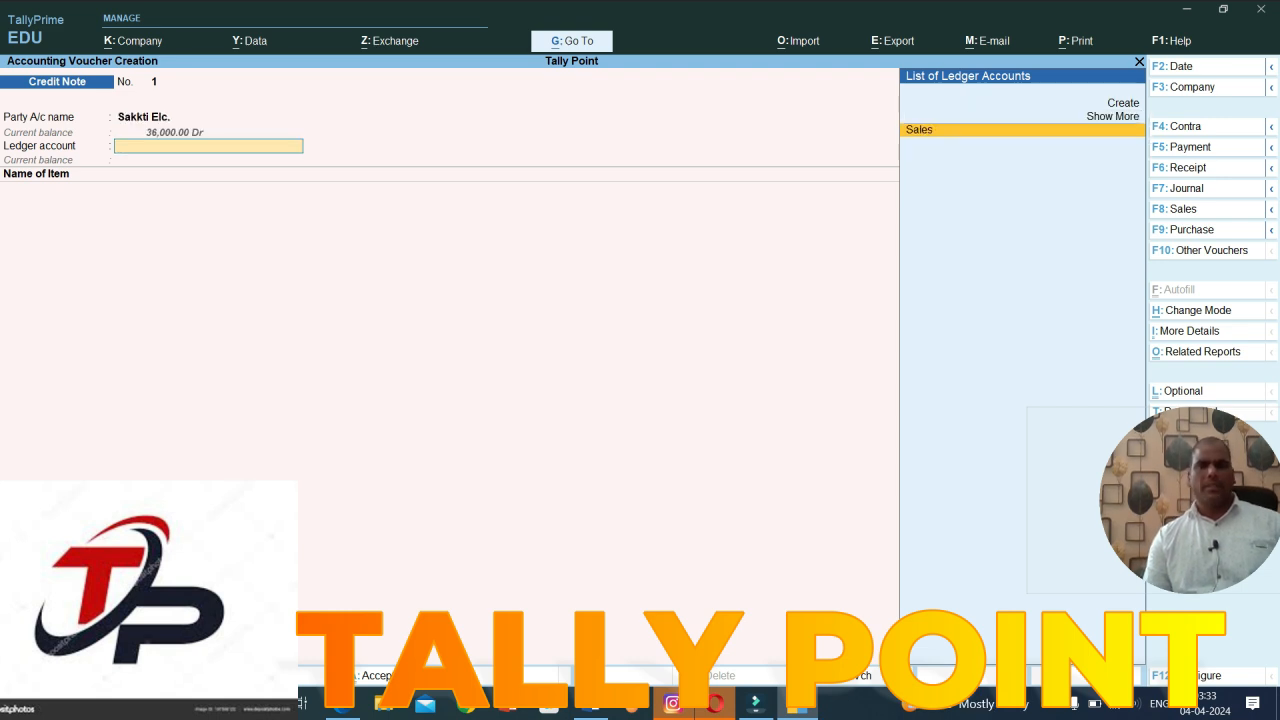
{"action": "key", "text": "Return"}
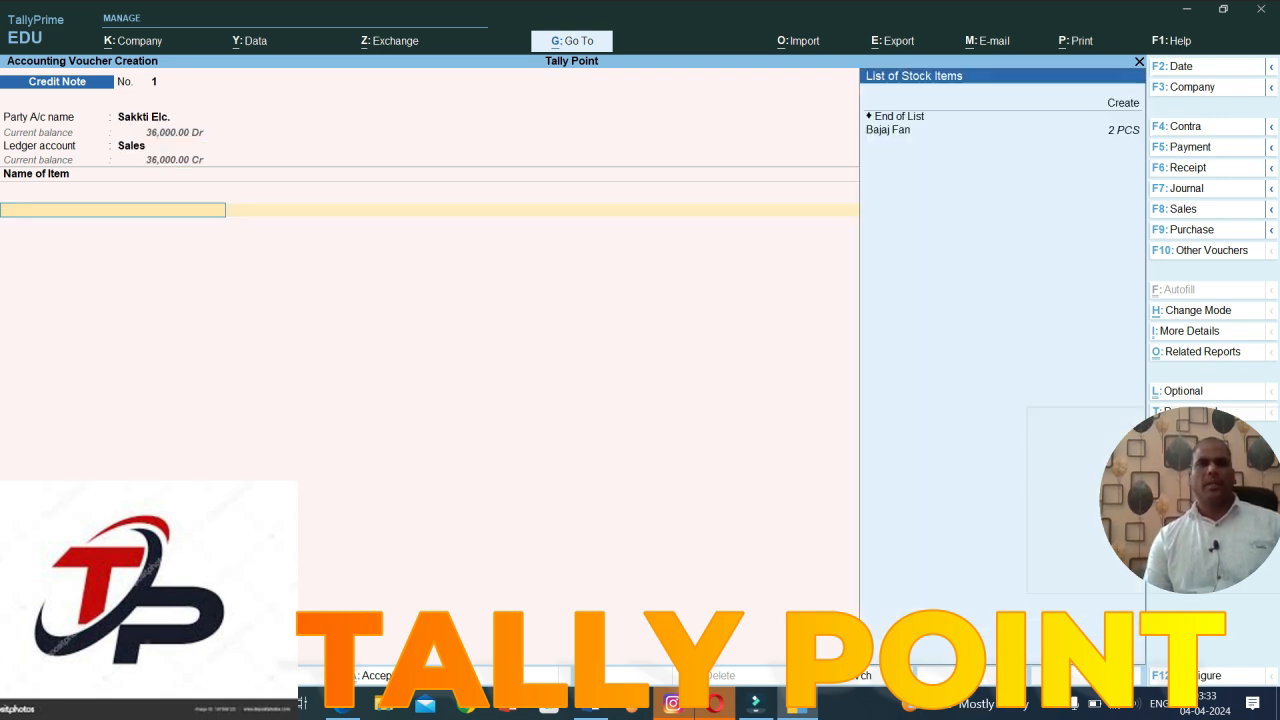
Step: Add Bajaj Fan to the Credit Note with a quantity of 3 PCS at a rate of 2,000
{"action": "key", "text": "Down"}
{"action": "key", "text": "Down"}
{"action": "key", "text": "Return"}
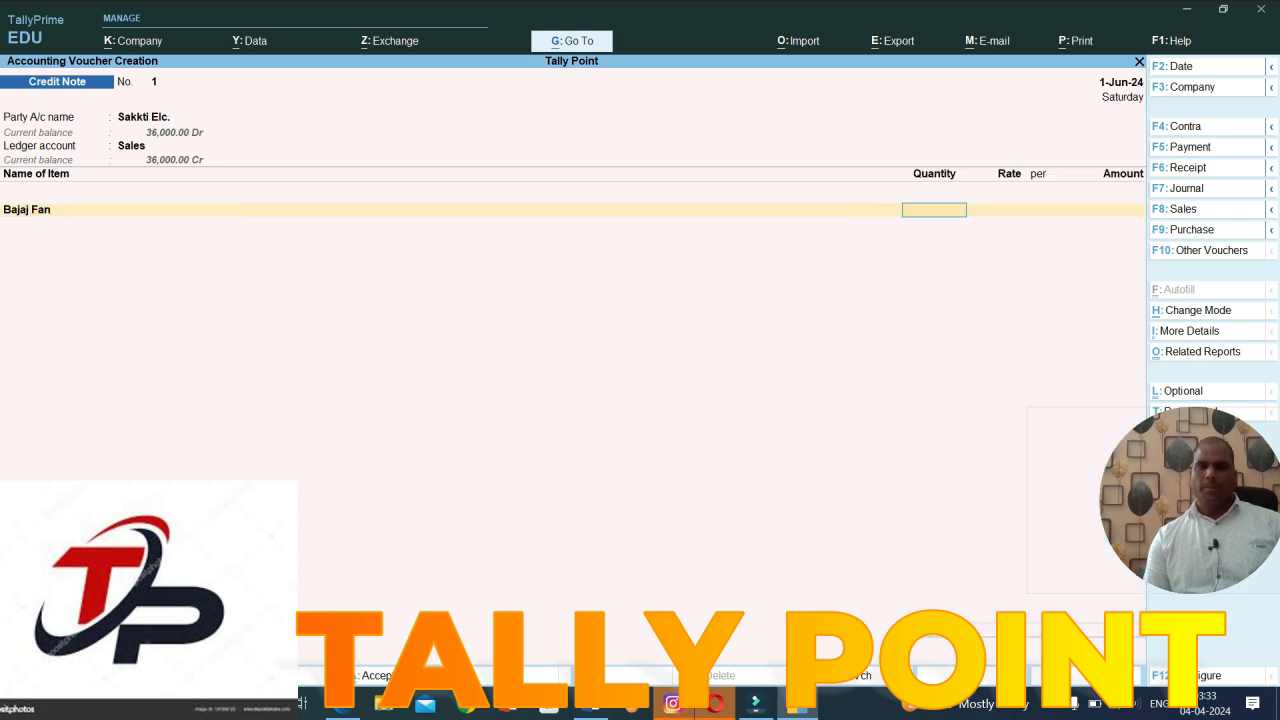
{"action": "type", "text": "3"}
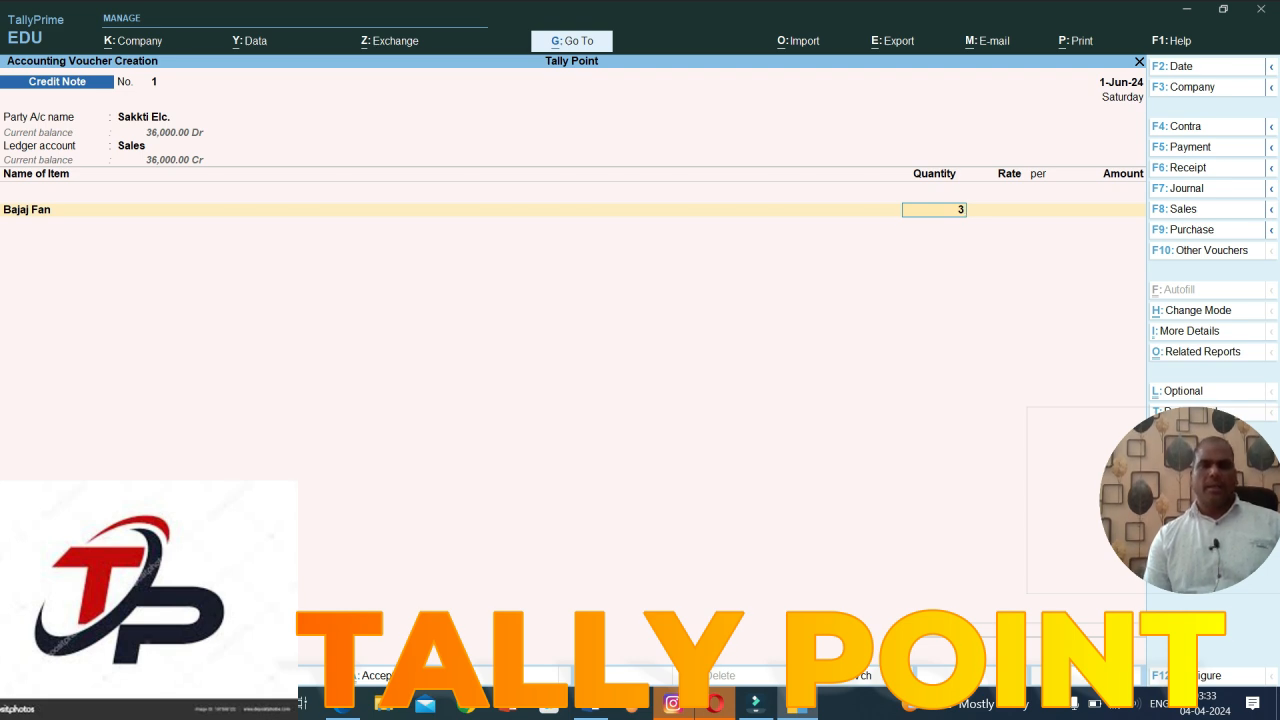
{"action": "key", "text": "Return"}
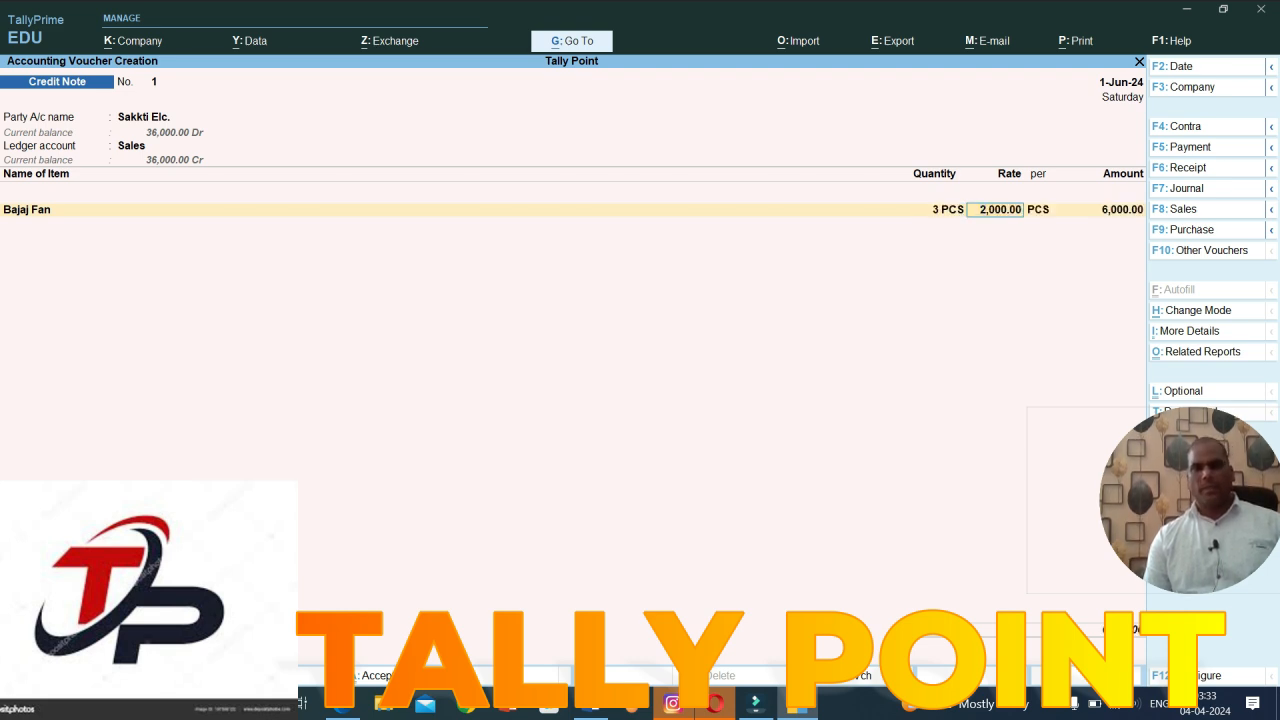
{"action": "key", "text": "Return"}
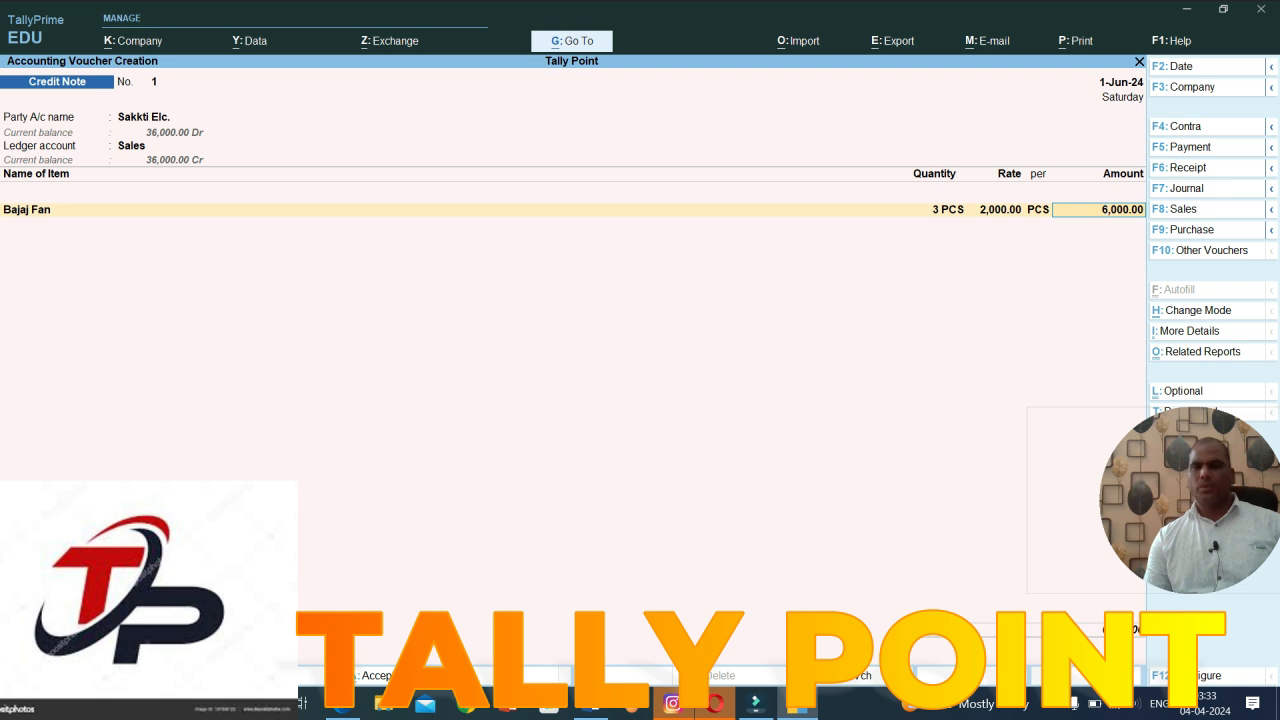
{"action": "key", "text": "Return"}
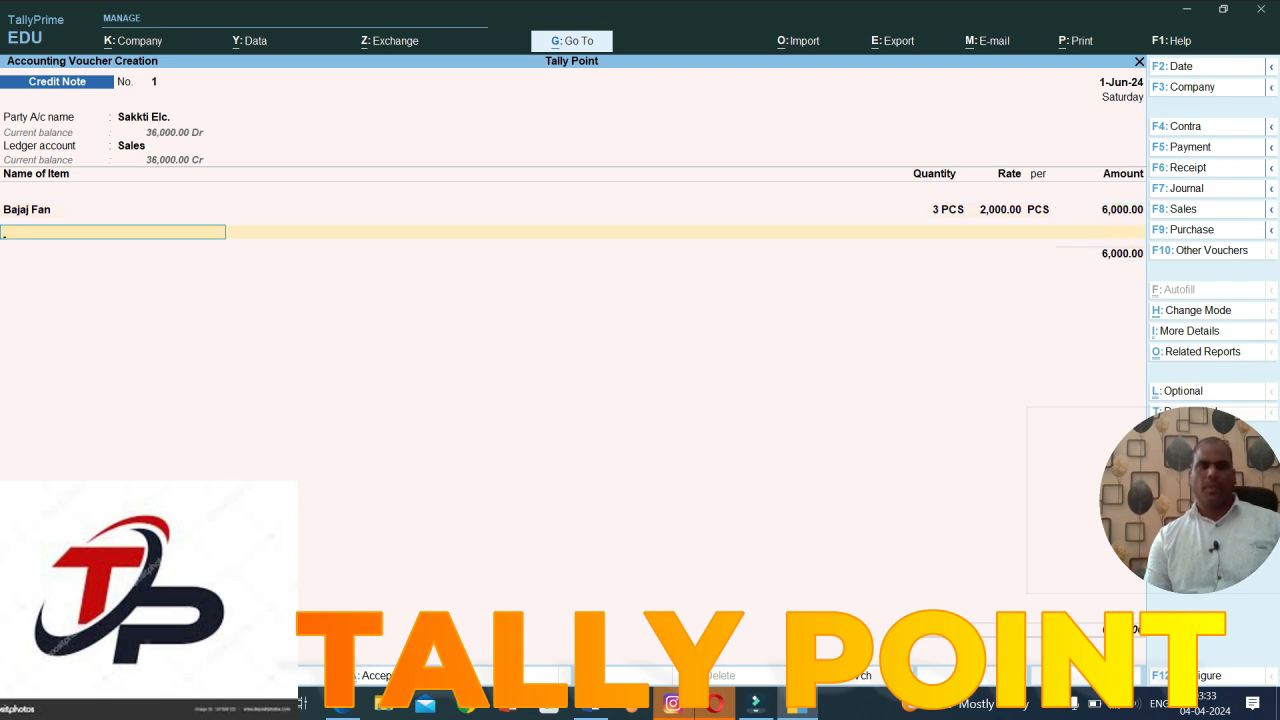
Step: Allocate the Credit Note's 6,000 Cr as Agst Ref to Sakkti Elc.'s bill 1 and save the voucher
{"action": "key", "text": "ctrl"}
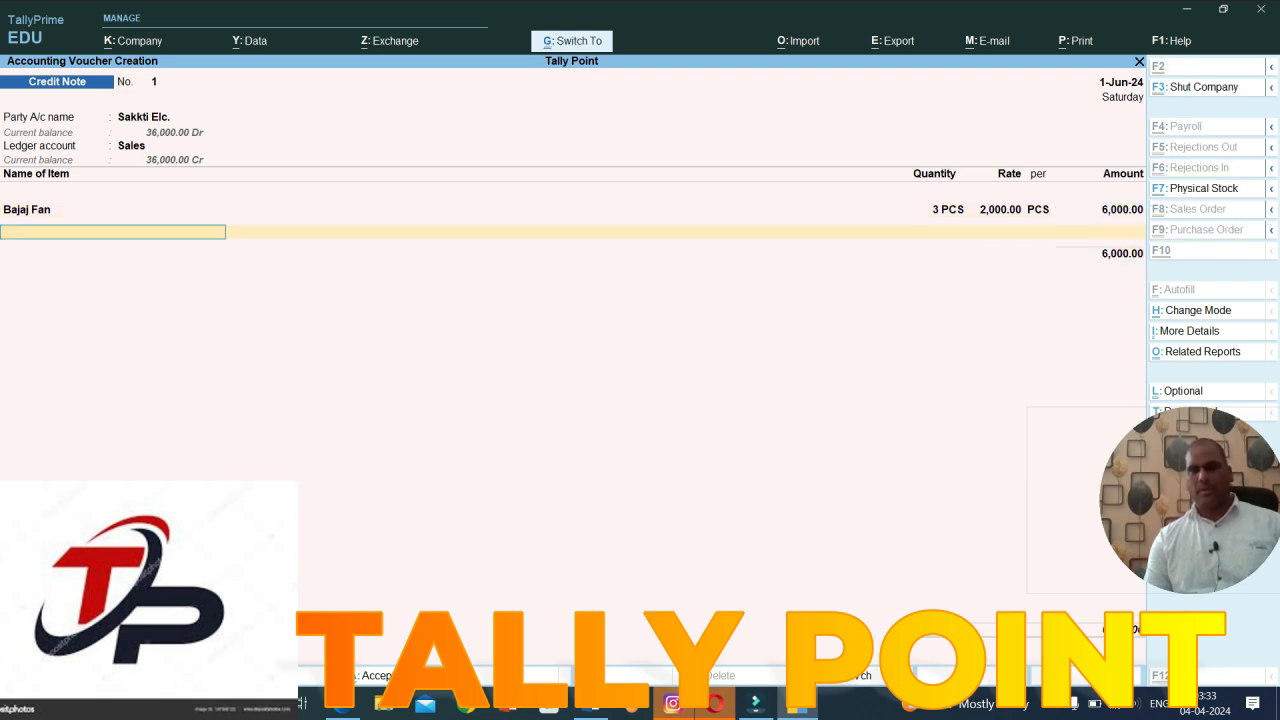
{"action": "key", "text": "ctrl+a"}
{"action": "key", "text": "Return"}
{"action": "key", "text": "Return"}
{"action": "key", "text": "Return"}
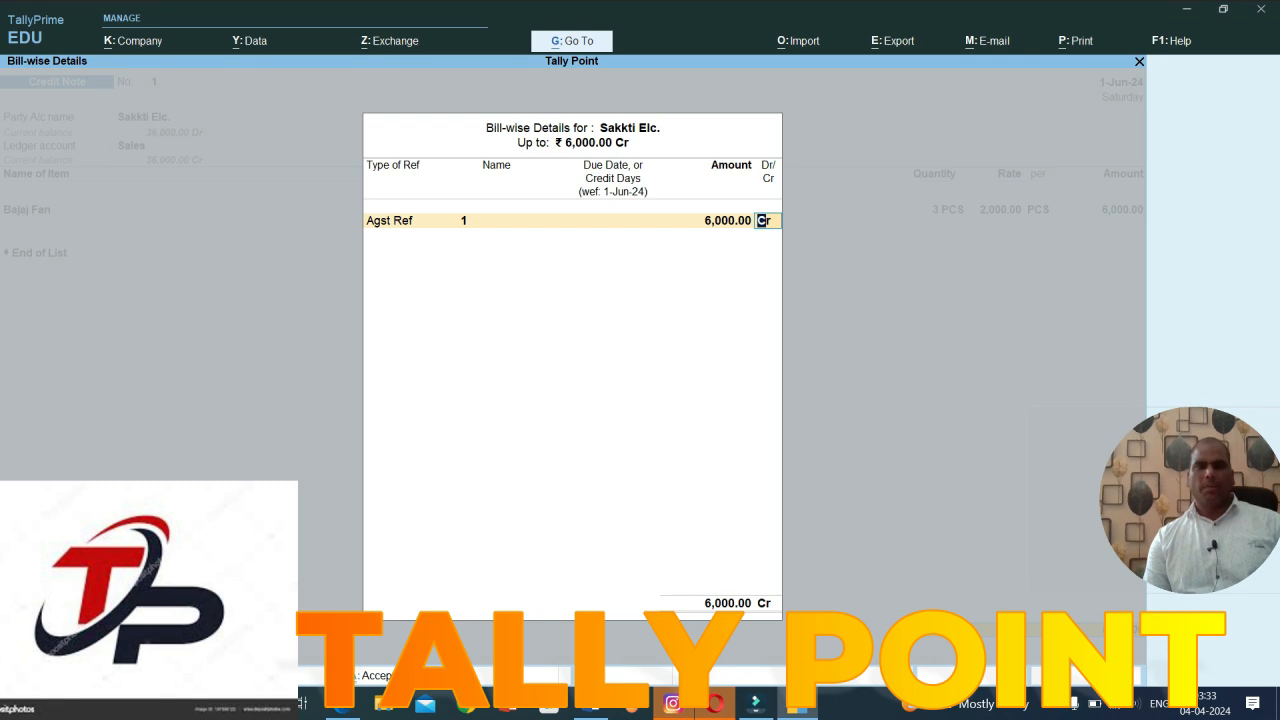
{"action": "key", "text": "Return"}
{"action": "key", "text": "Return"}
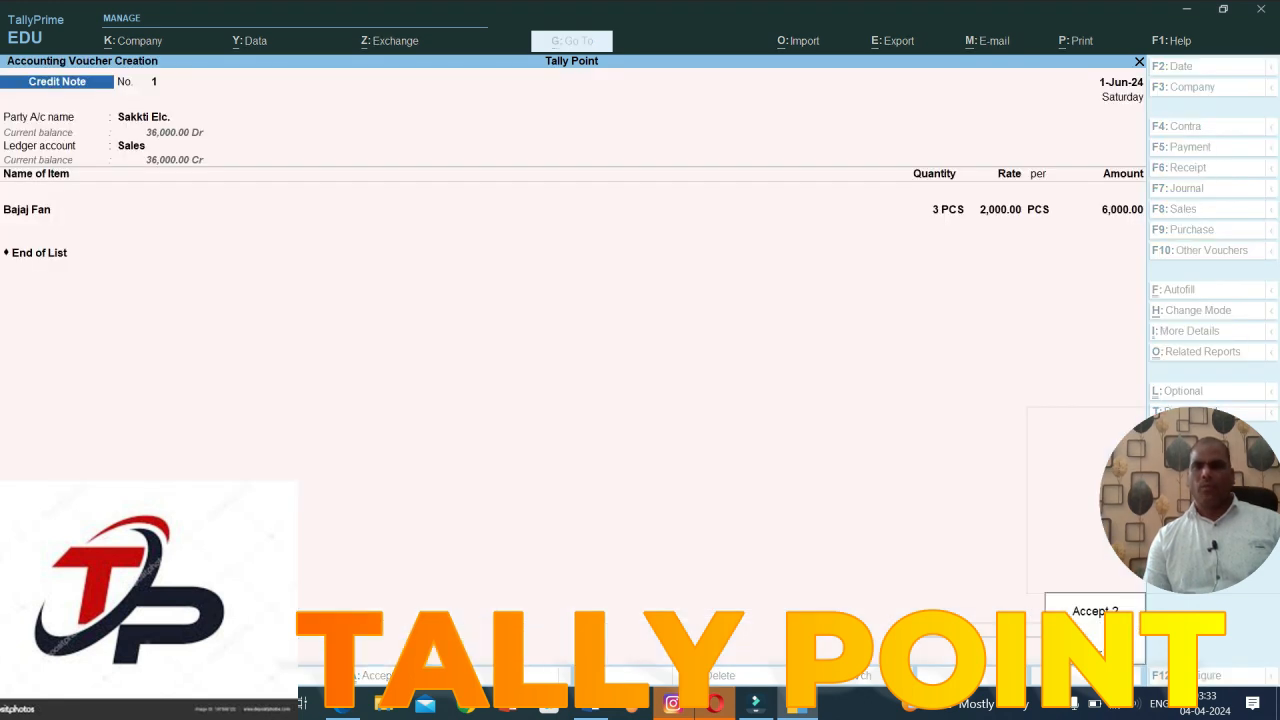
{"action": "key", "text": "Return"}
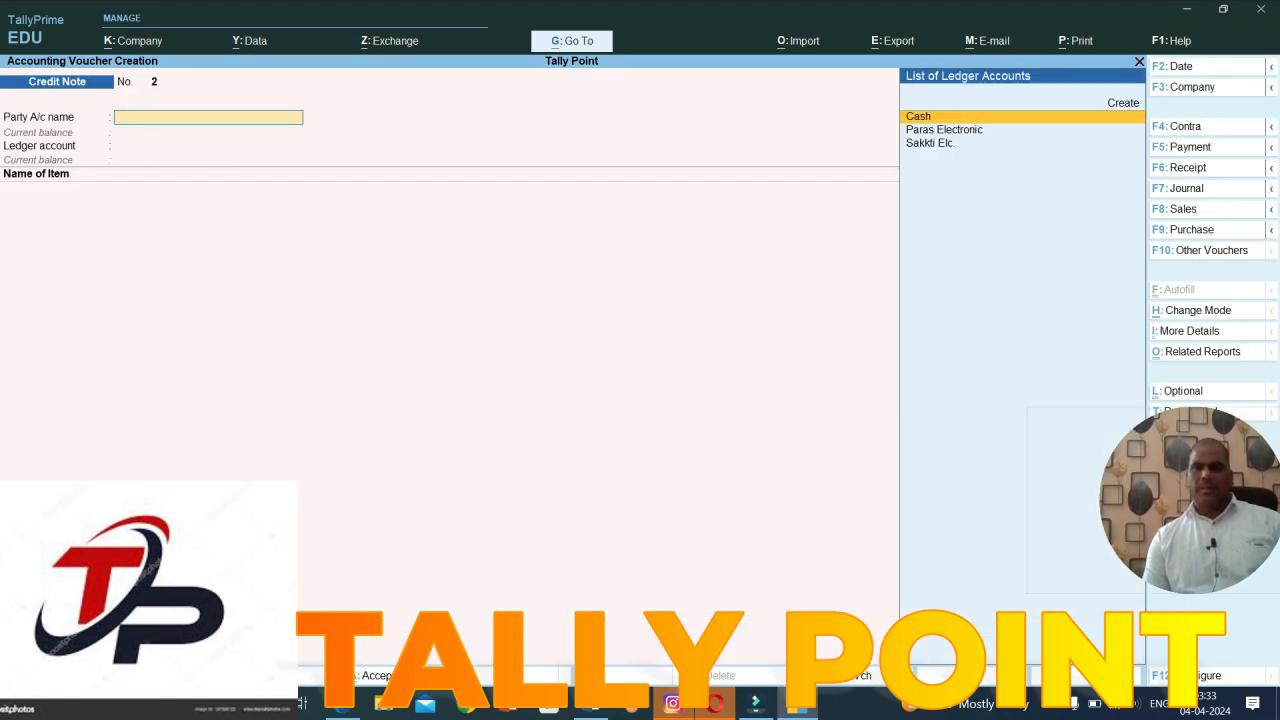
Step: Set the voucher date to 1-7-2024
{"action": "key", "text": "F2"}
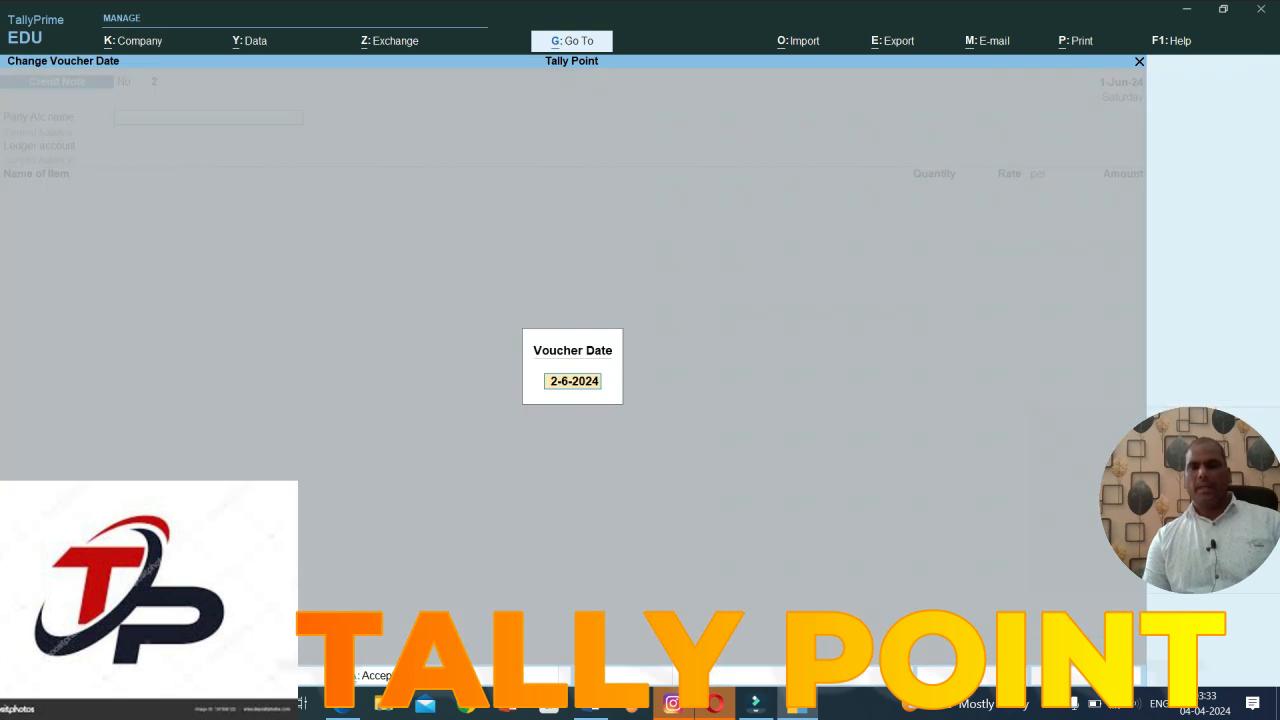
{"action": "type", "text": "1-7"}
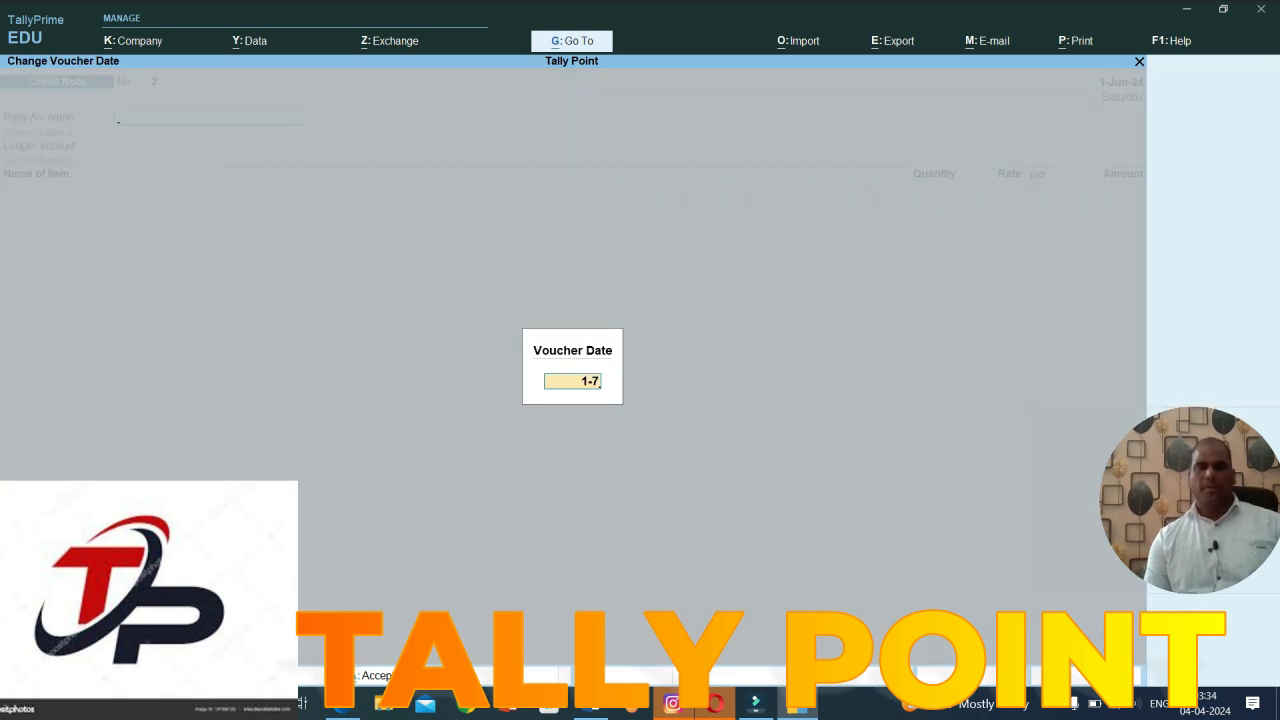
{"action": "key", "text": "Return"}
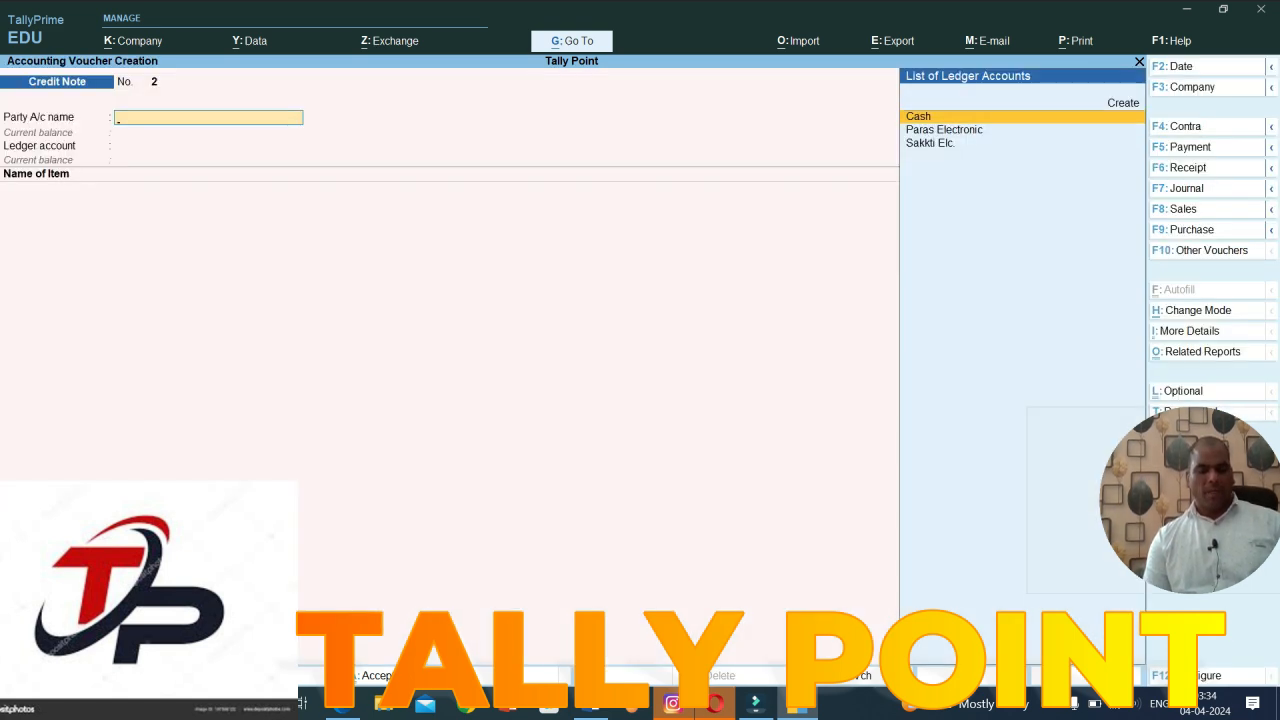
Step: Start a Debit Note for the party Paras Electronic against the Purchase ledger
{"action": "key", "text": "alt"}
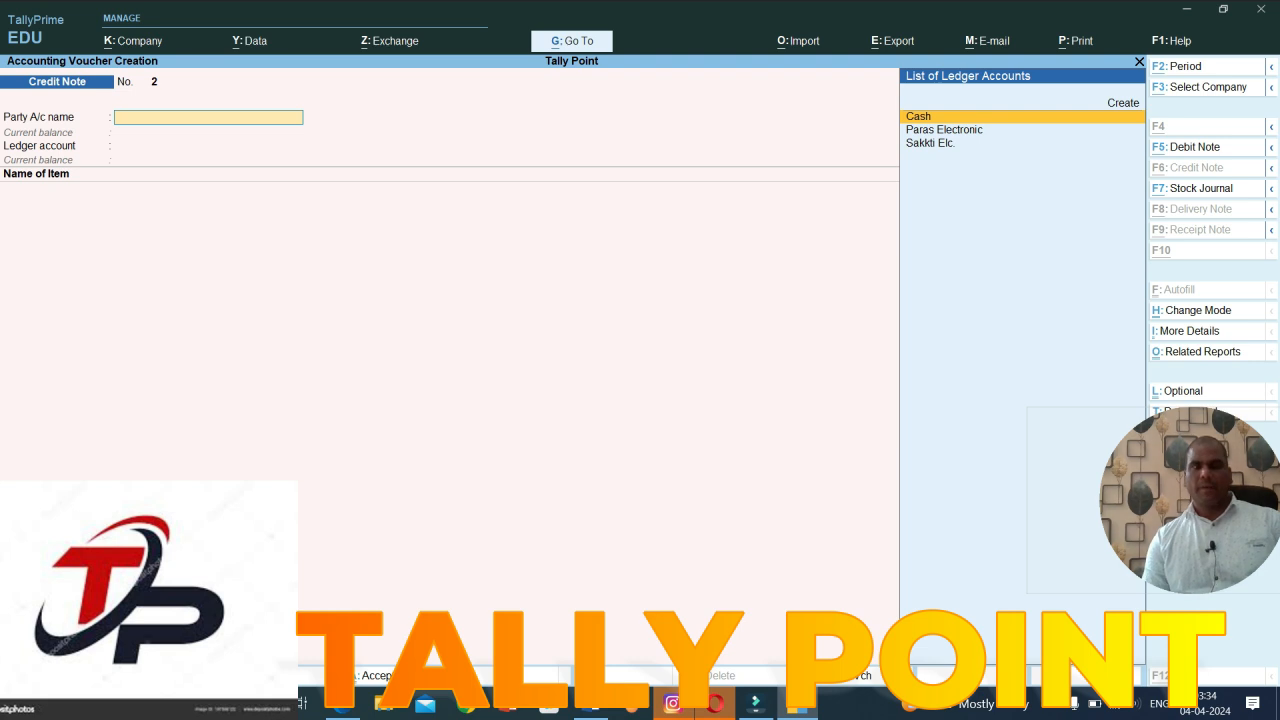
{"action": "key", "text": "alt+F5"}
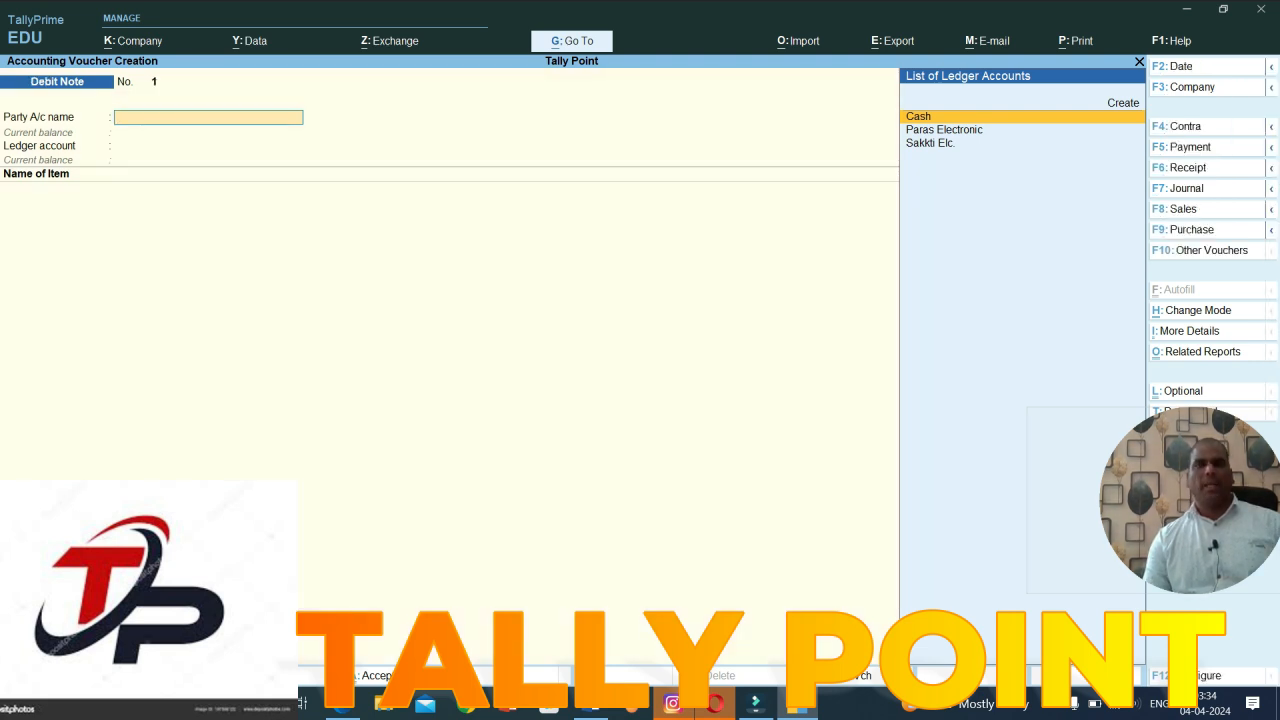
{"action": "key", "text": "Down"}
{"action": "key", "text": "Return"}
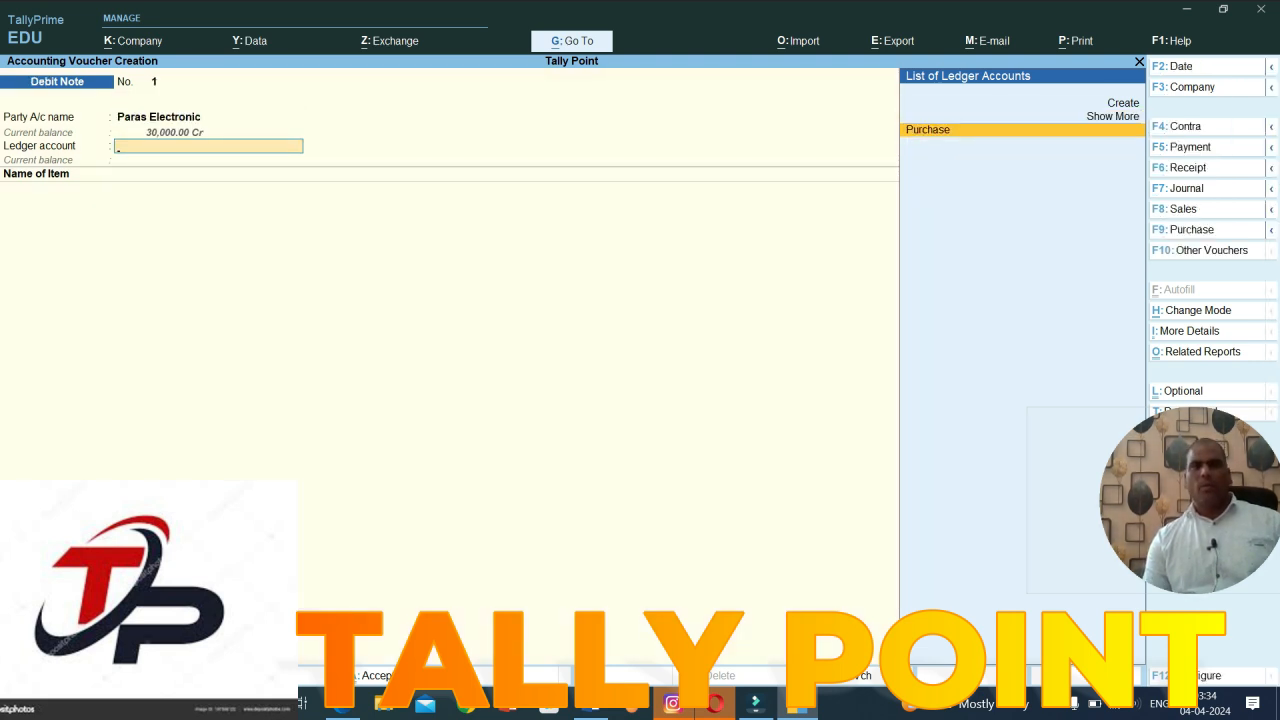
{"action": "key", "text": "Return"}
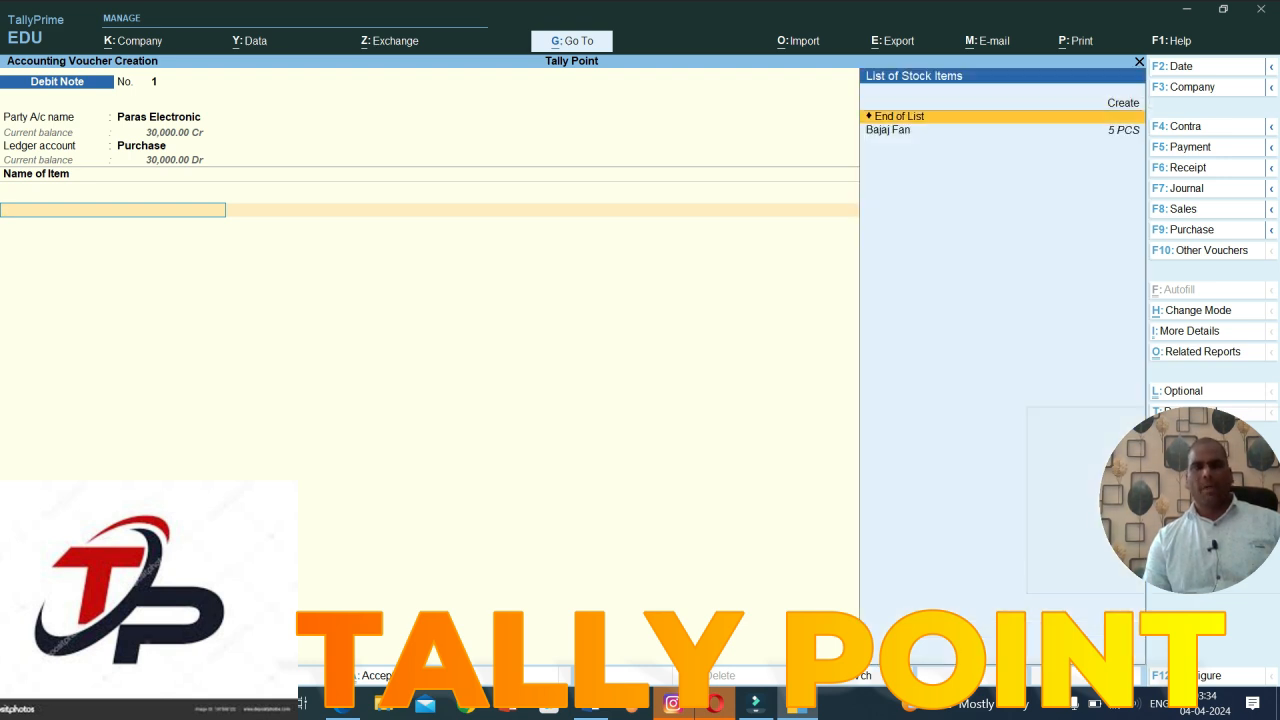
Step: Add Bajaj Fan to the Debit Note with a quantity of 3 PCS at a rate of 1,500
{"action": "key", "text": "Down"}
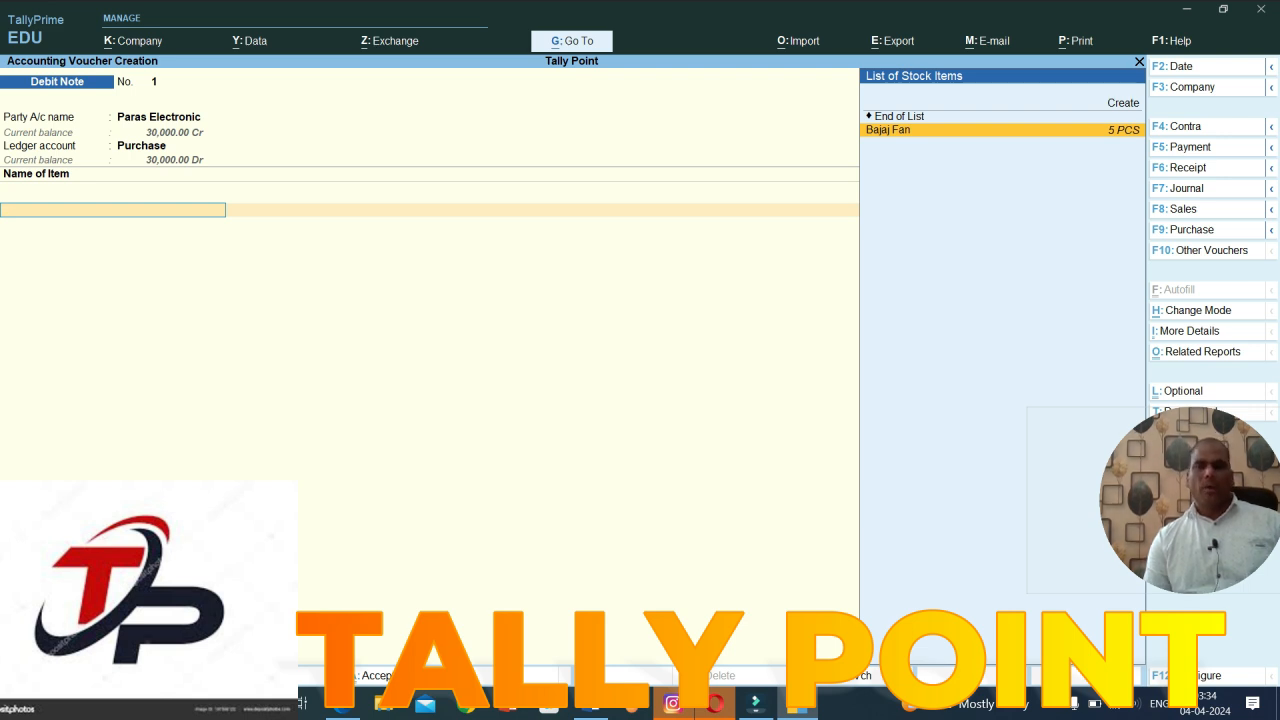
{"action": "key", "text": "Return"}
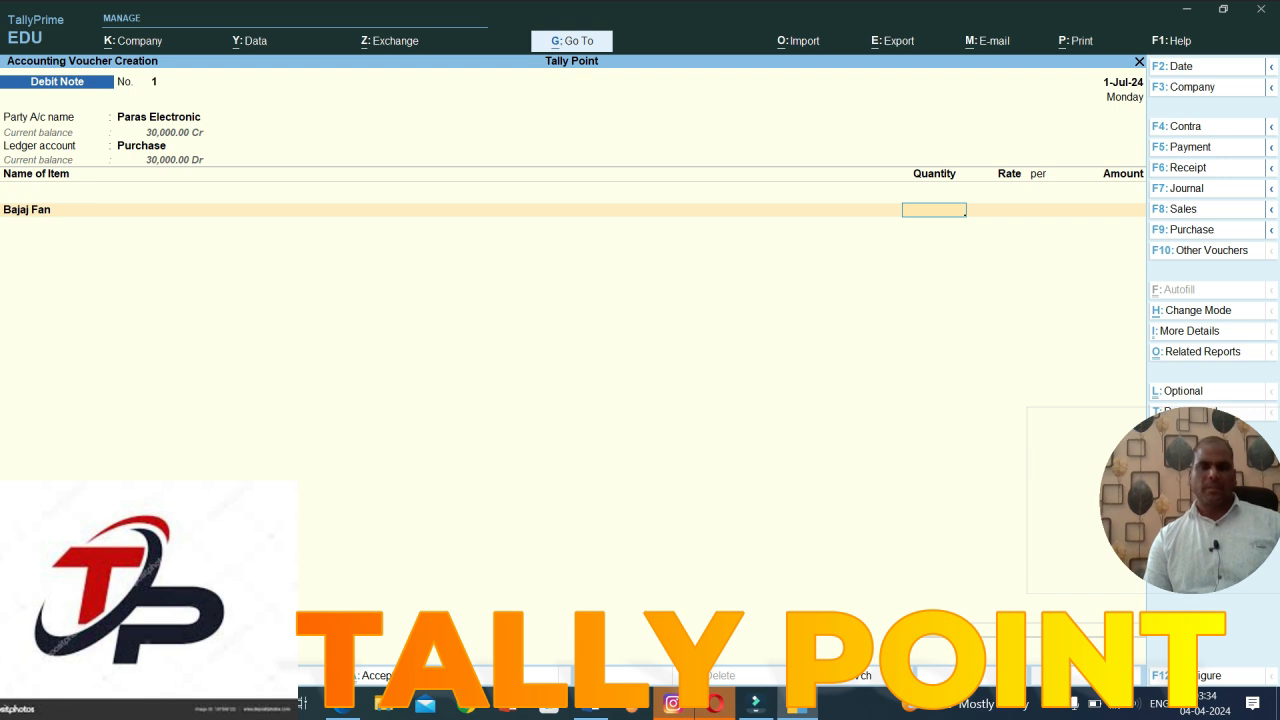
{"action": "type", "text": "3"}
{"action": "key", "text": "Return"}
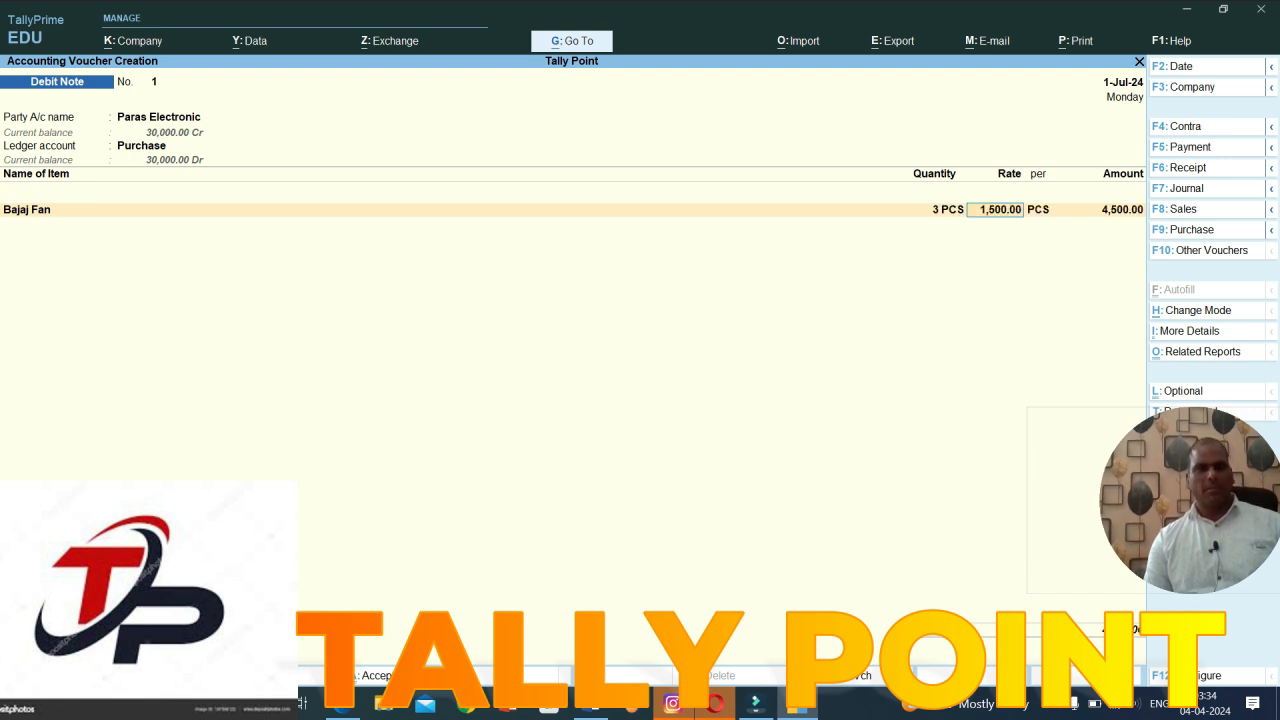
{"action": "key", "text": "Return"}
{"action": "key", "text": "Return"}
Step: Allocate the Debit Note's 4,500 Dr as Agst Ref to Paras Electronic's bill 1 and save the voucher
{"action": "key", "text": "Return"}
{"action": "key", "text": "Return"}
{"action": "key", "text": "Return"}
{"action": "key", "text": "Return"}
{"action": "key", "text": "Return"}
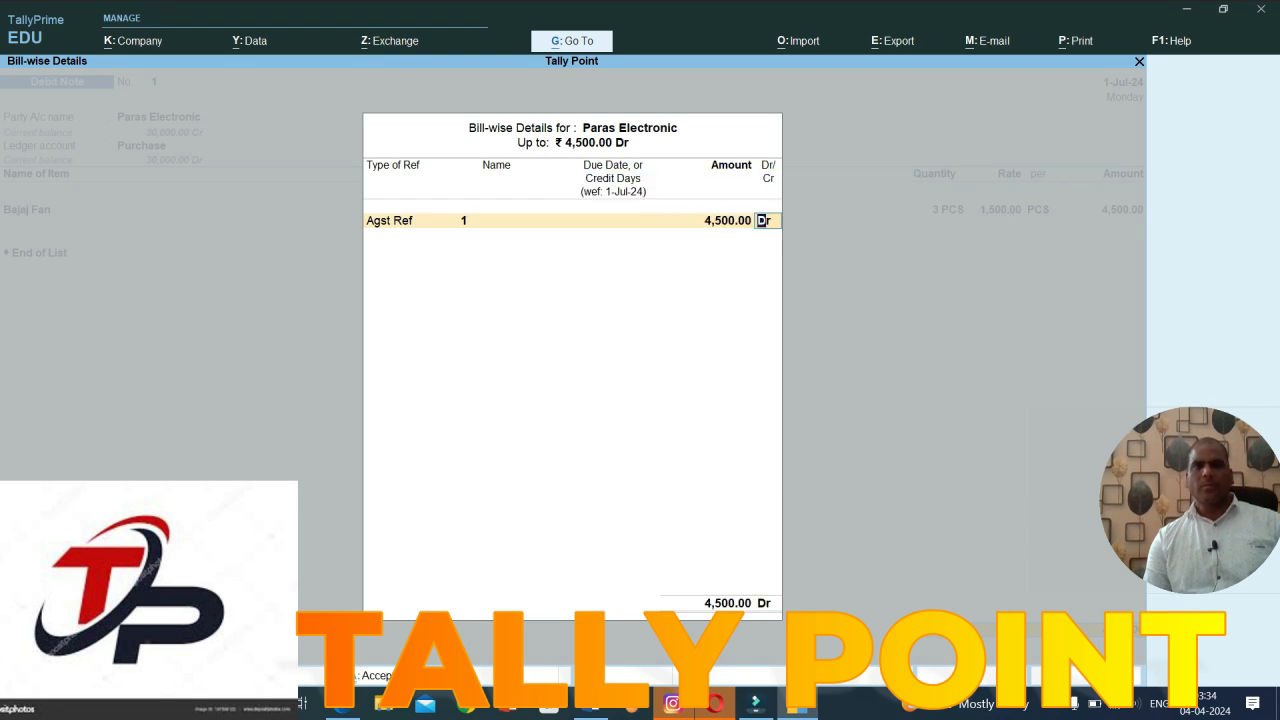
{"action": "key", "text": "Return"}
{"action": "key", "text": "Return"}
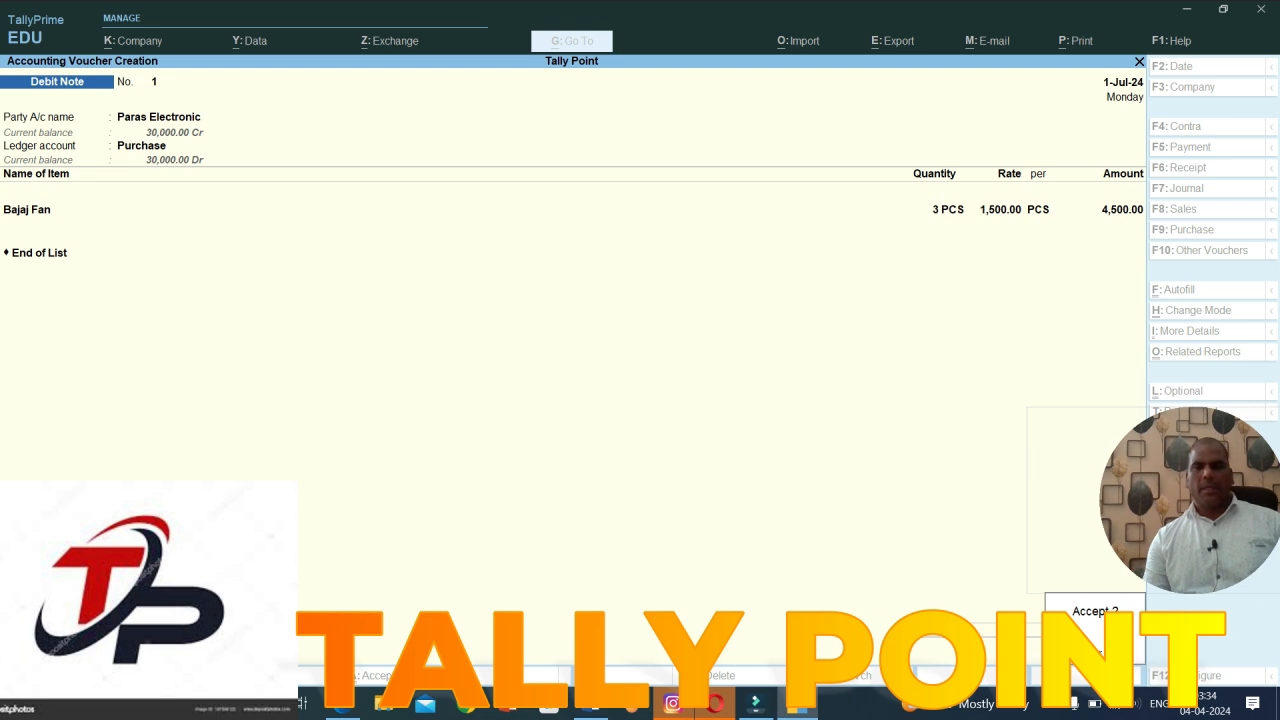
{"action": "key", "text": "Return"}
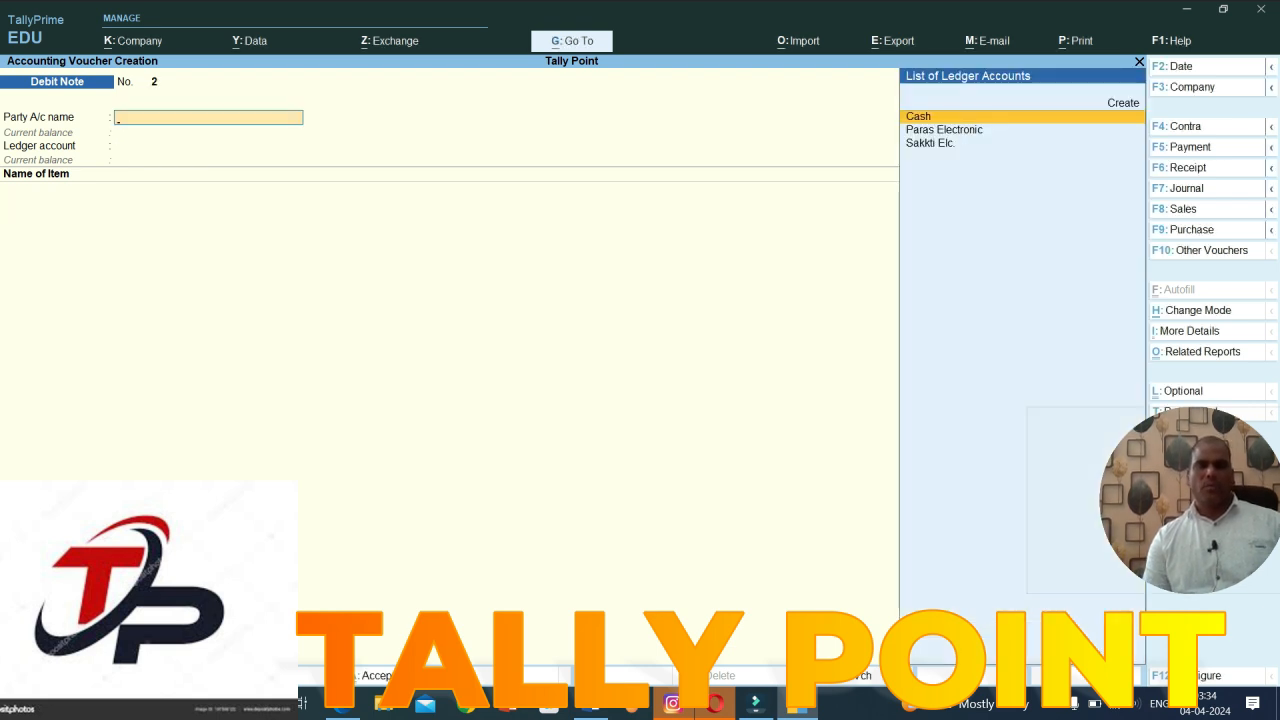
Step: Leave voucher entry, open the Profit & Loss A/c in detailed format and go to the Purchase Accounts line
{"action": "key", "text": "Escape"}
{"action": "key", "text": "Return"}
{"action": "key", "text": "Escape"}
{"action": "key", "text": "Escape"}
{"action": "key", "text": "Down"}
{"action": "key", "text": "Down"}
{"action": "key", "text": "Down"}
{"action": "key", "text": "Down"}
{"action": "key", "text": "Down"}
{"action": "key", "text": "Down"}
{"action": "key", "text": "Down"}
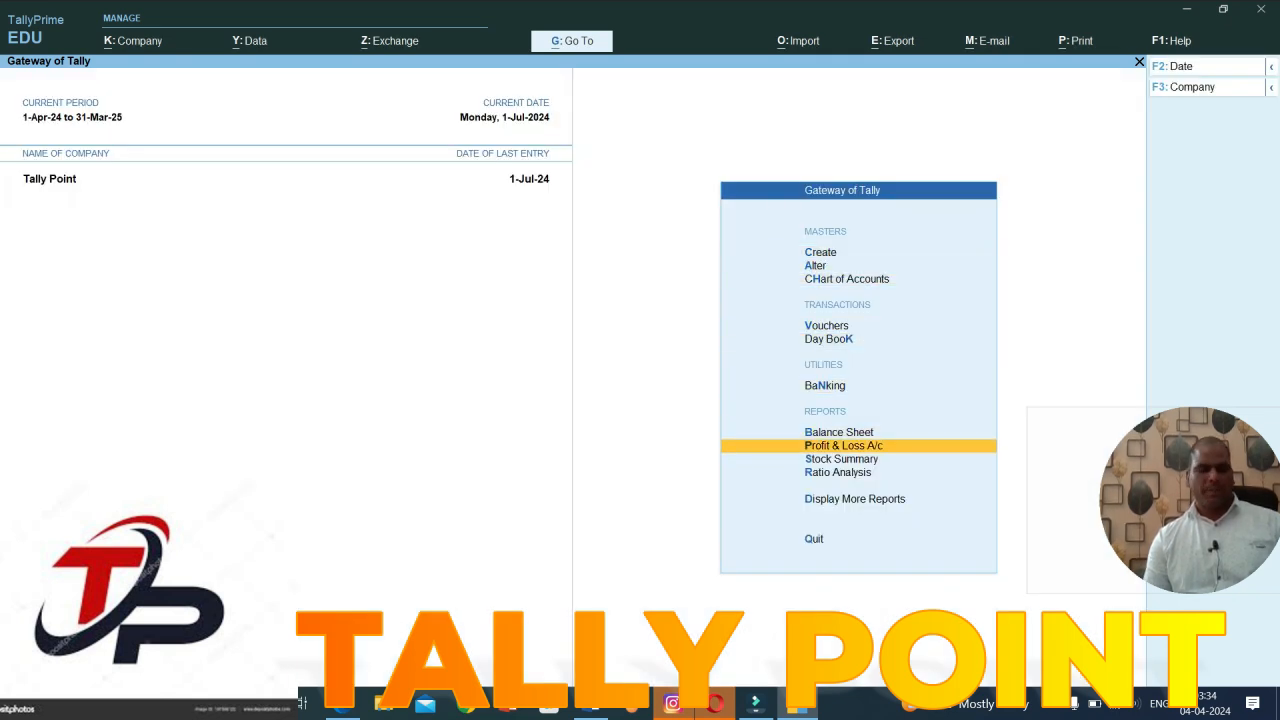
{"action": "key", "text": "Return"}
{"action": "key", "text": "alt+F5"}
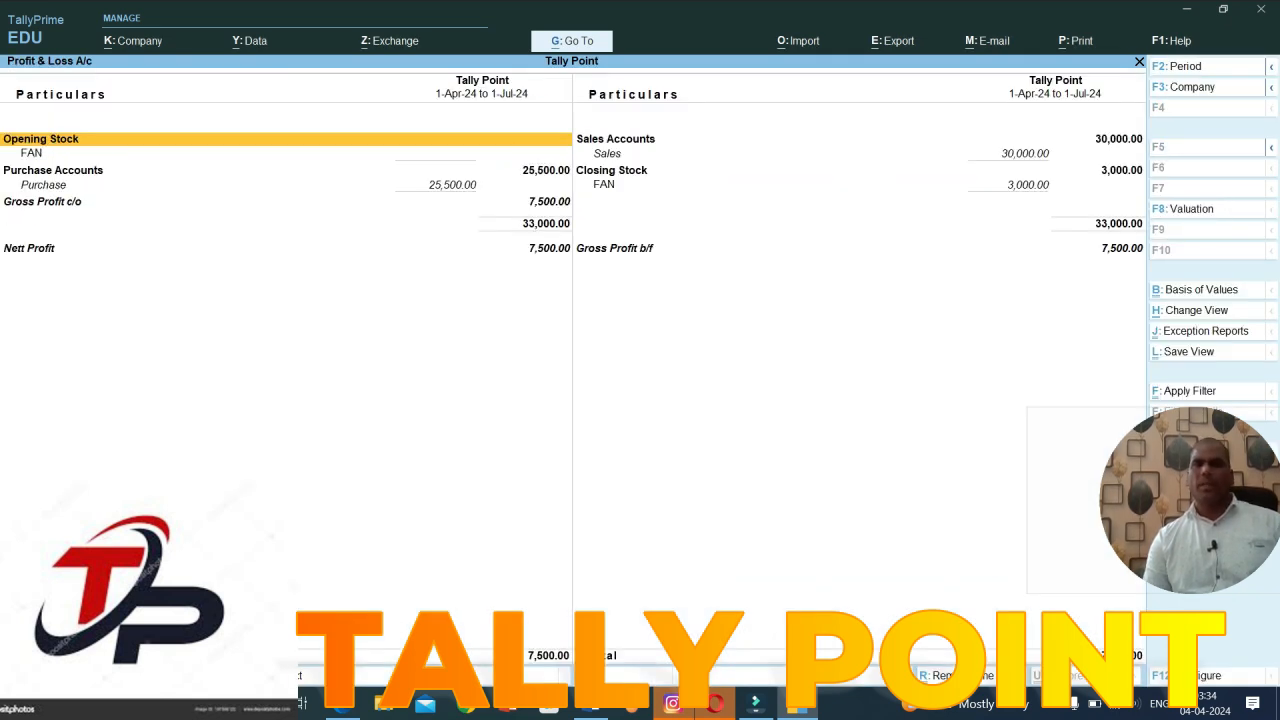
{"action": "key", "text": "Down"}
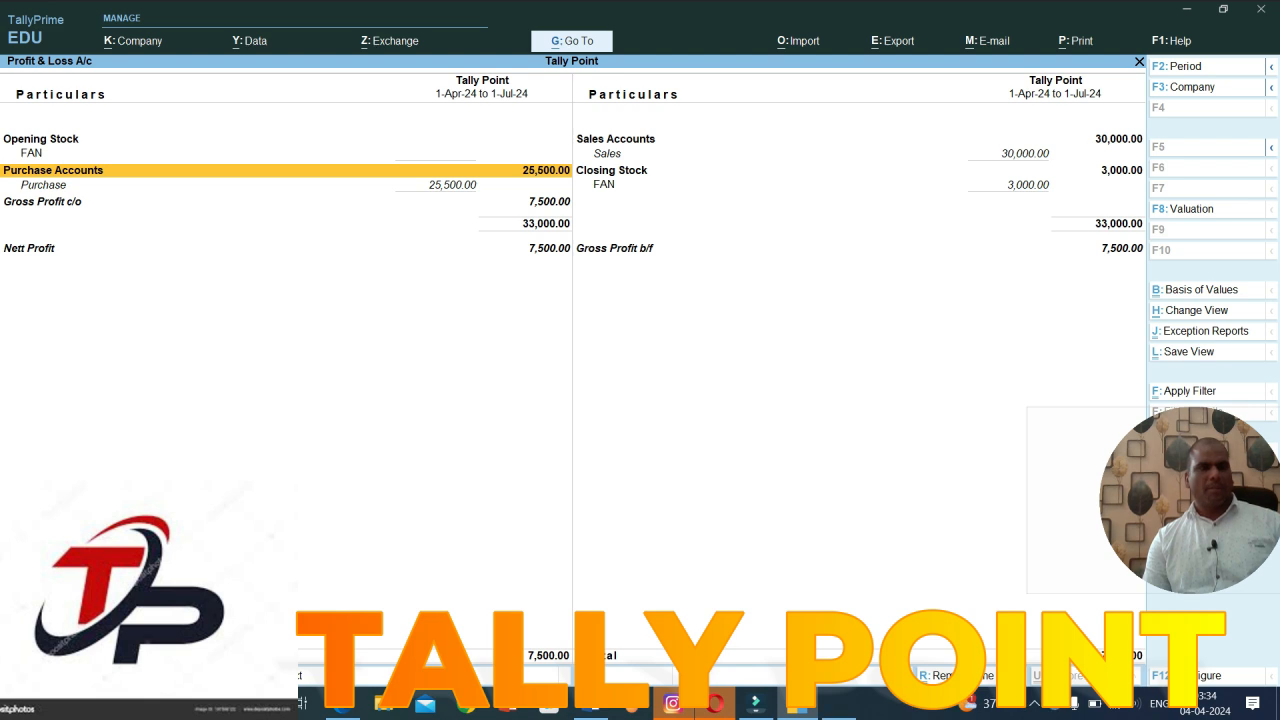
Step: Compare the Purchase Accounts with the Sales Accounts in the Profit & Loss A/c, and close the report
{"action": "key", "text": "Right"}
{"action": "key", "text": "Left"}
{"action": "key", "text": "Right"}
{"action": "key", "text": "Up"}
{"action": "key", "text": "Up"}
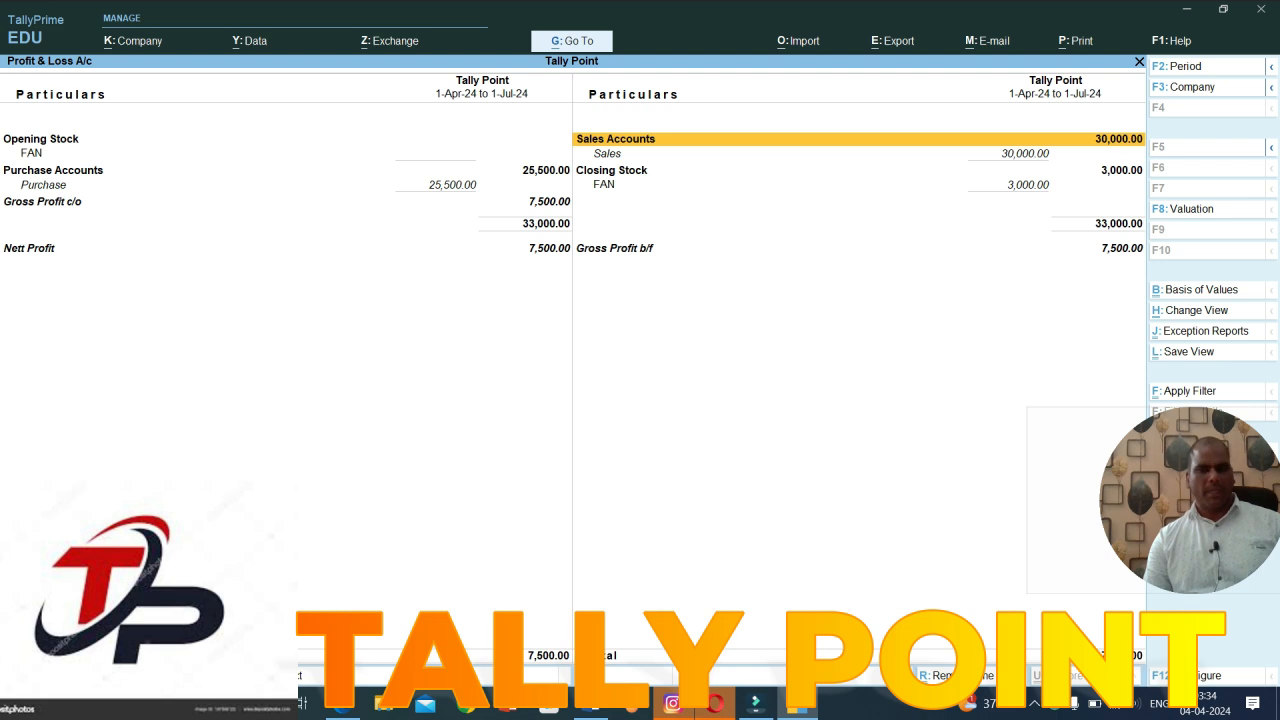
{"action": "key", "text": "Escape"}
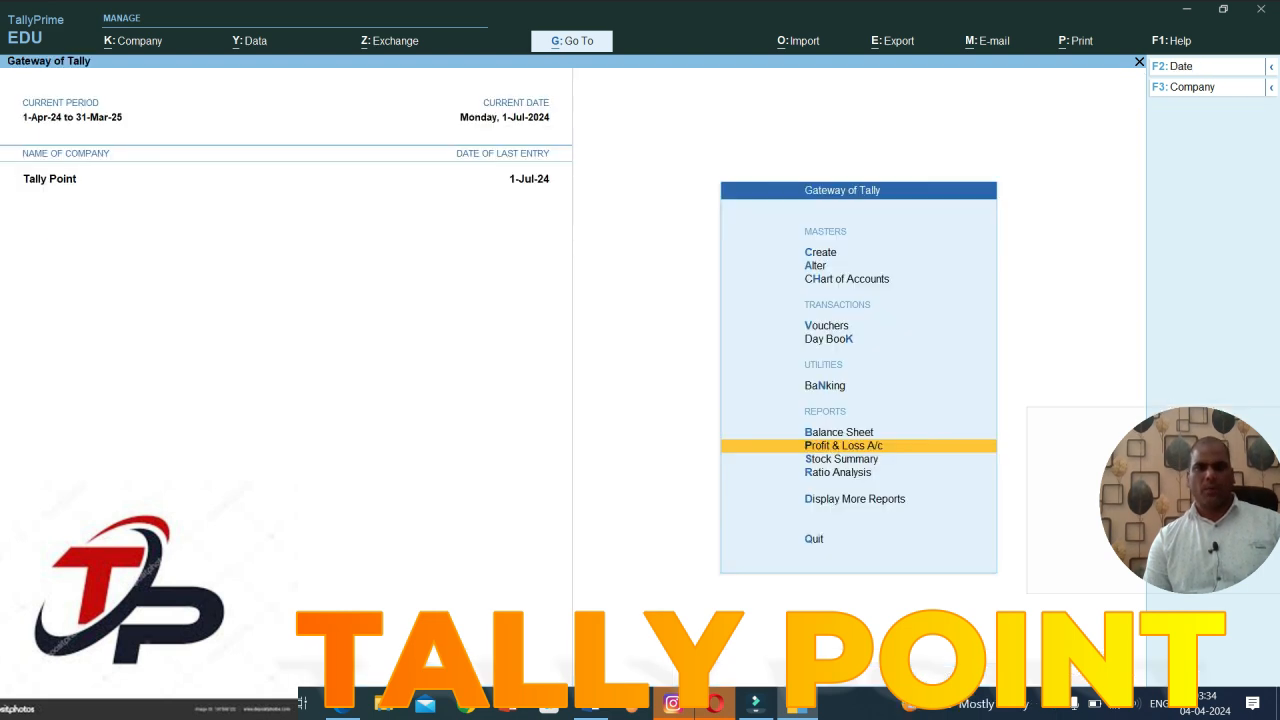
Step: Open the Stock Summary and drill down through the FAN group to Bajaj Fan's monthly summary
{"action": "key", "text": "Up"}
{"action": "key", "text": "Down"}
{"action": "key", "text": "Down"}
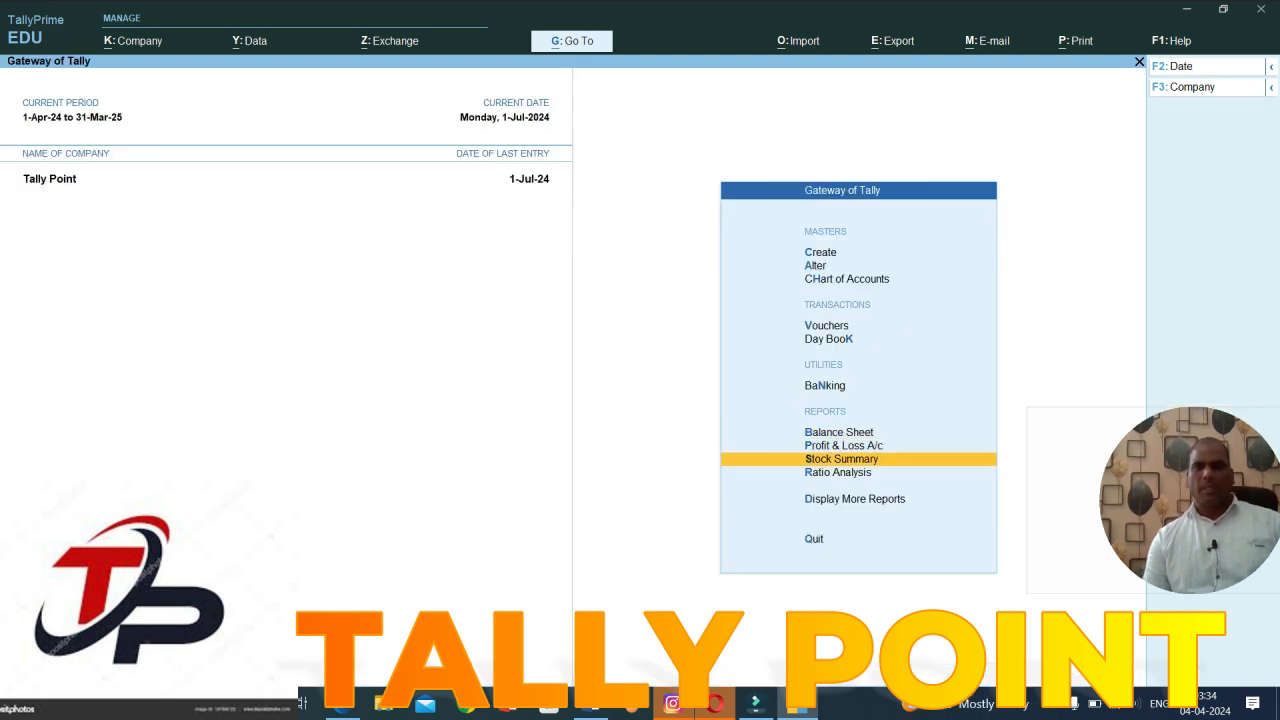
{"action": "key", "text": "Return"}
{"action": "key", "text": "Return"}
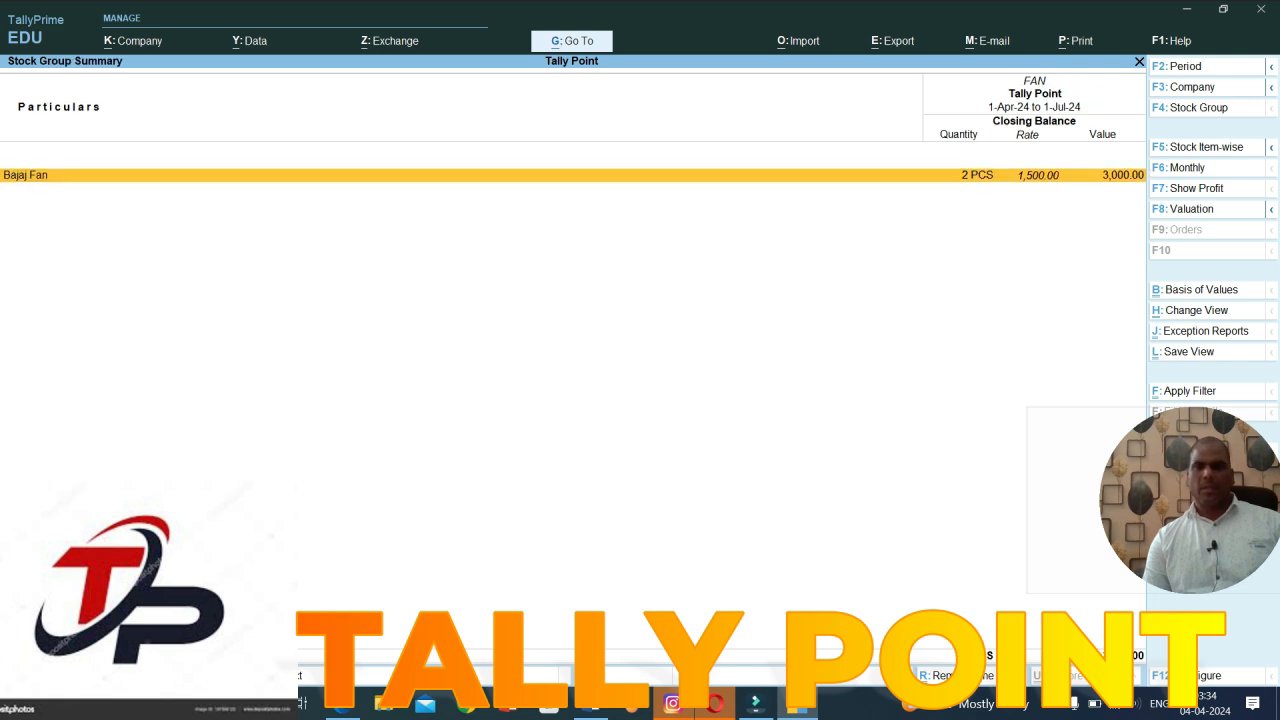
{"action": "key", "text": "Return"}
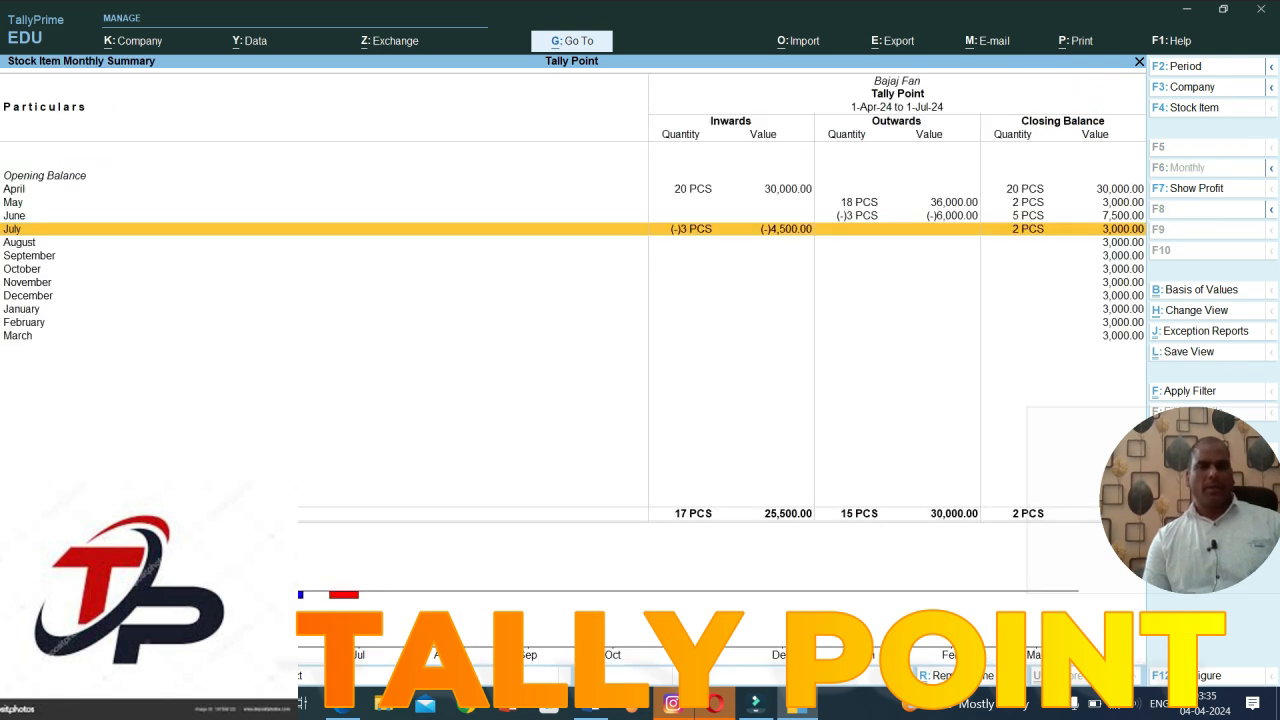
Step: Examine Bajaj Fan's inward, outward and closing stock for each month from April to July
{"action": "key", "text": "Up"}
{"action": "key", "text": "Up"}
{"action": "key", "text": "Up"}
{"action": "key", "text": "Down"}
{"action": "key", "text": "Up"}
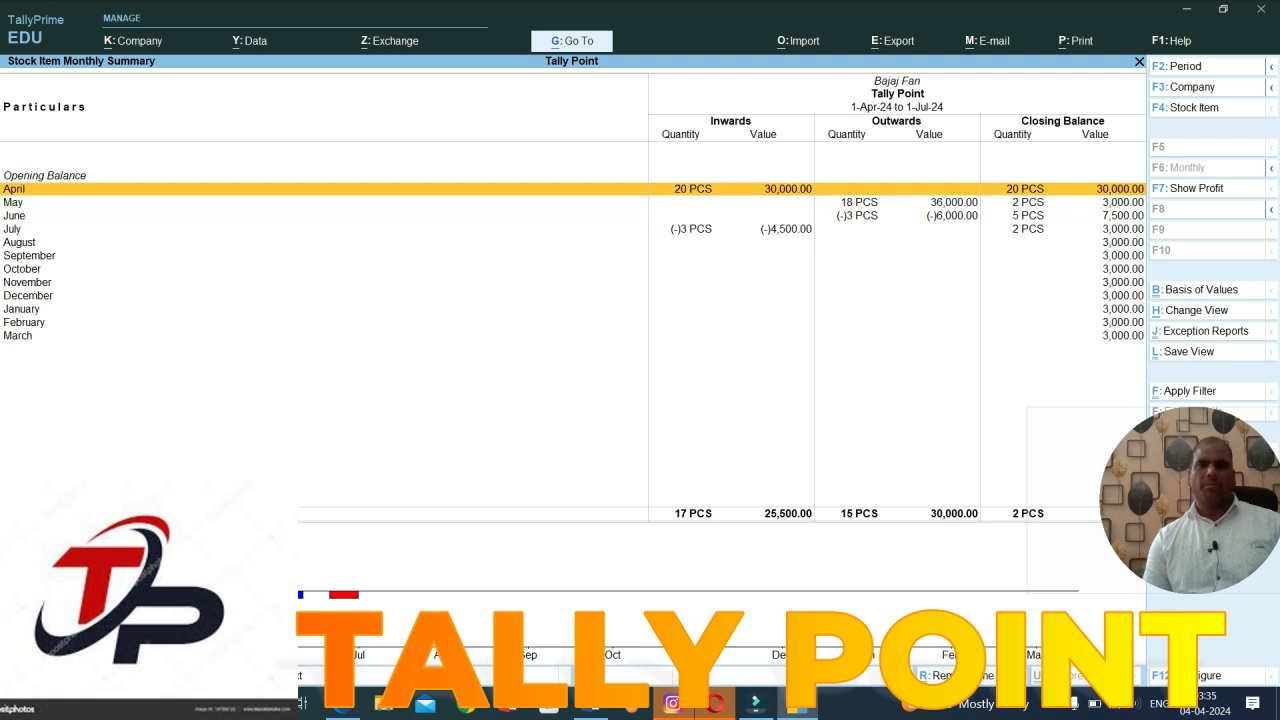
{"action": "key", "text": "Down"}
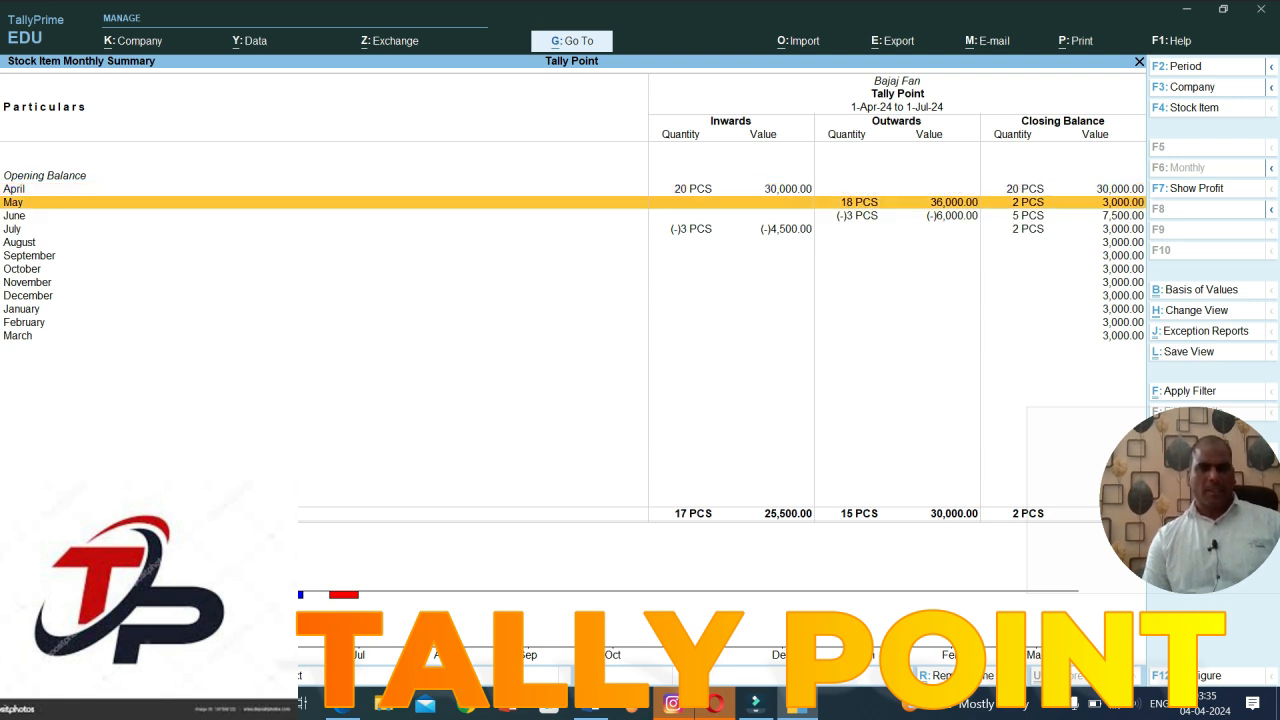
{"action": "key", "text": "Down"}
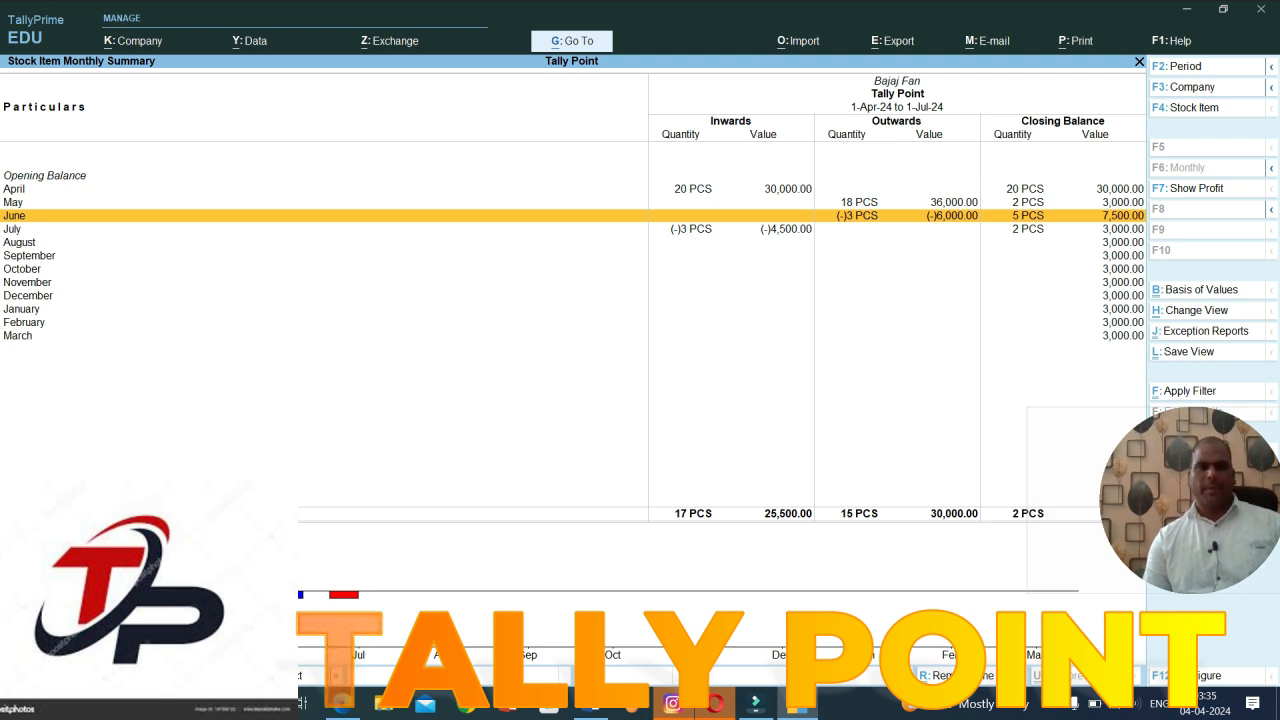
{"action": "key", "text": "Down"}
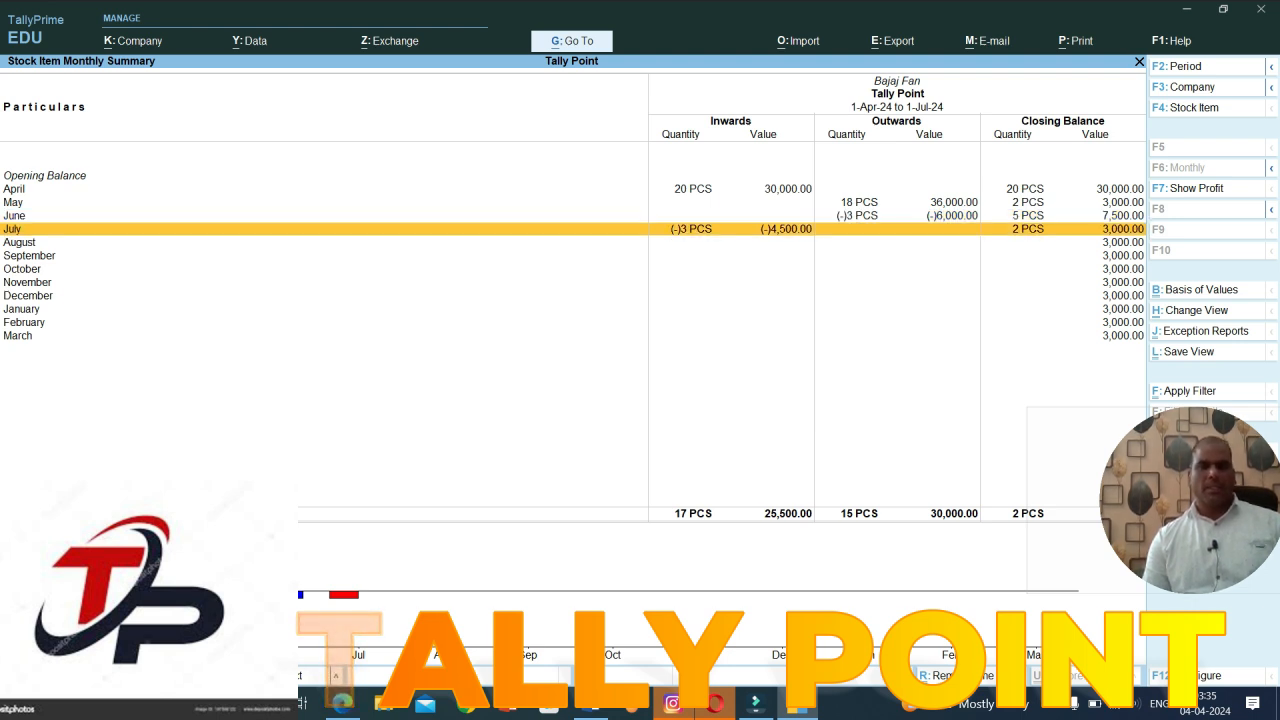
{"action": "key", "text": "Up"}
{"action": "key", "text": "Up"}
{"action": "key", "text": "Up"}
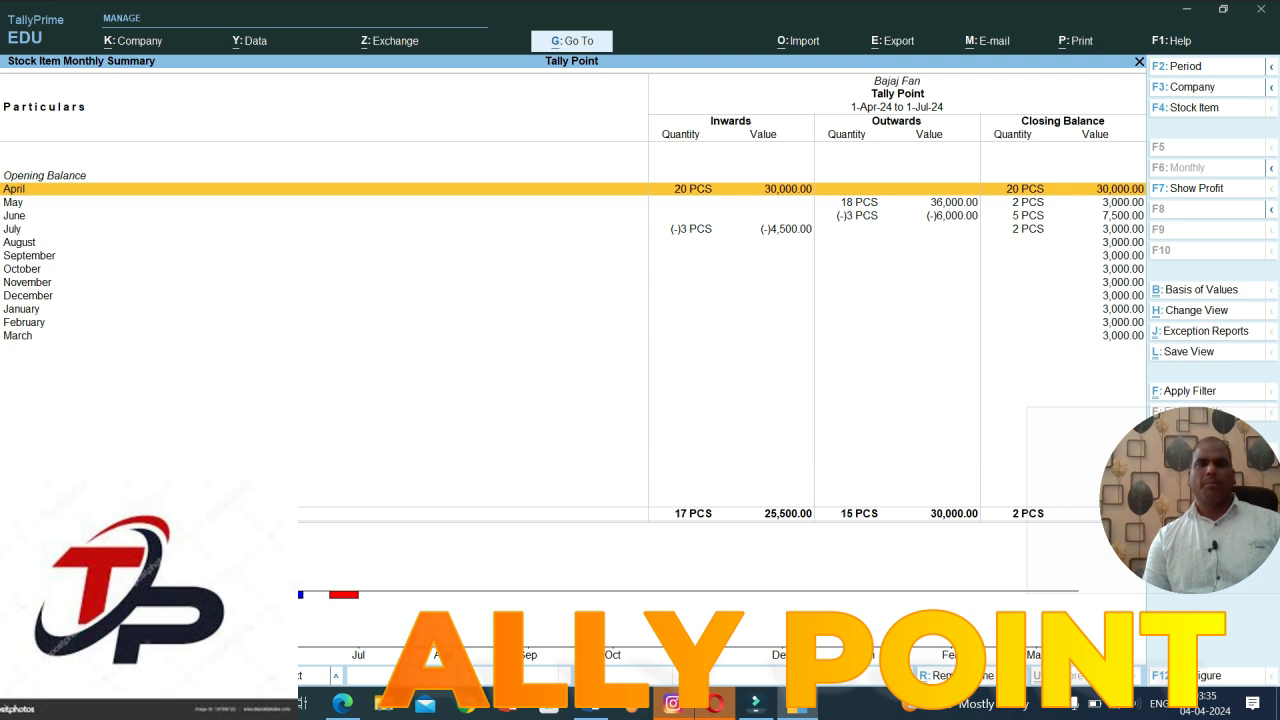
{"action": "key", "text": "Down"}
{"action": "key", "text": "Down"}
{"action": "key", "text": "Down"}
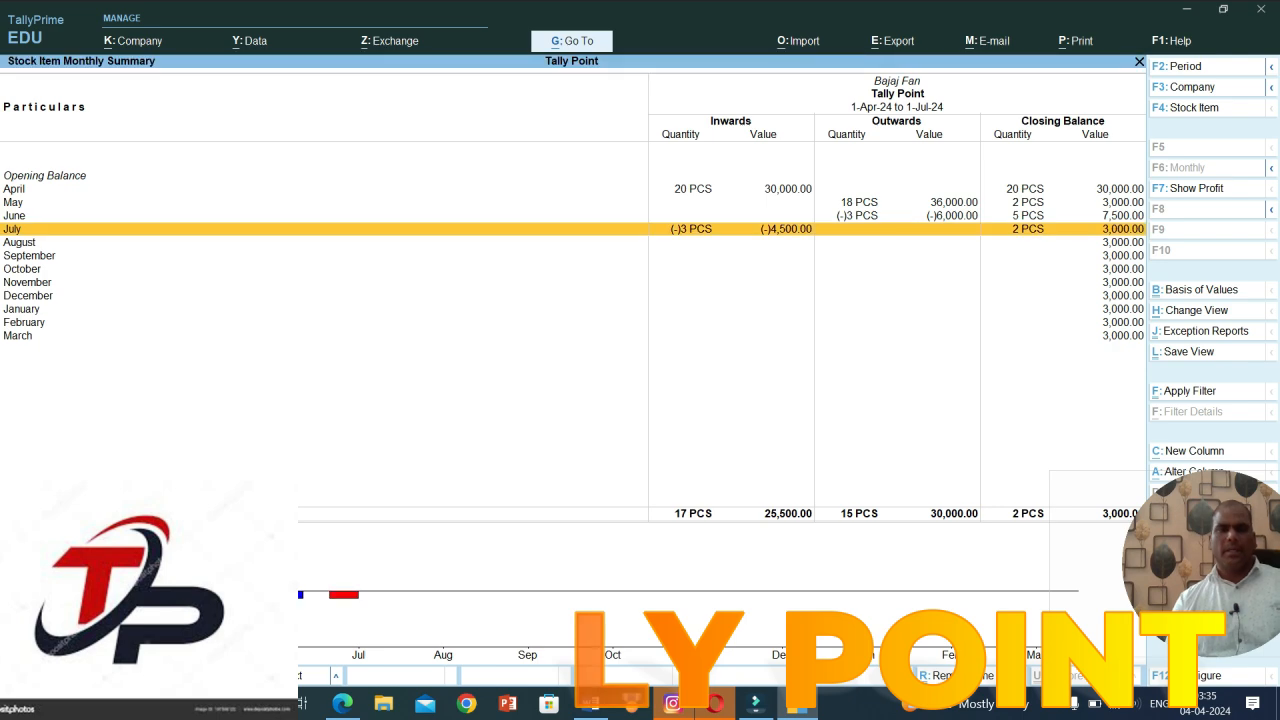
Step: Leave the stock reports, return to the Gateway of Tally and open the Balance Sheet
{"action": "key", "text": "Escape"}
{"action": "key", "text": "Escape"}
{"action": "key", "text": "Escape"}
{"action": "key", "text": "Escape"}
{"action": "key", "text": "Down"}
{"action": "key", "text": "Down"}
{"action": "key", "text": "Down"}
{"action": "key", "text": "Down"}
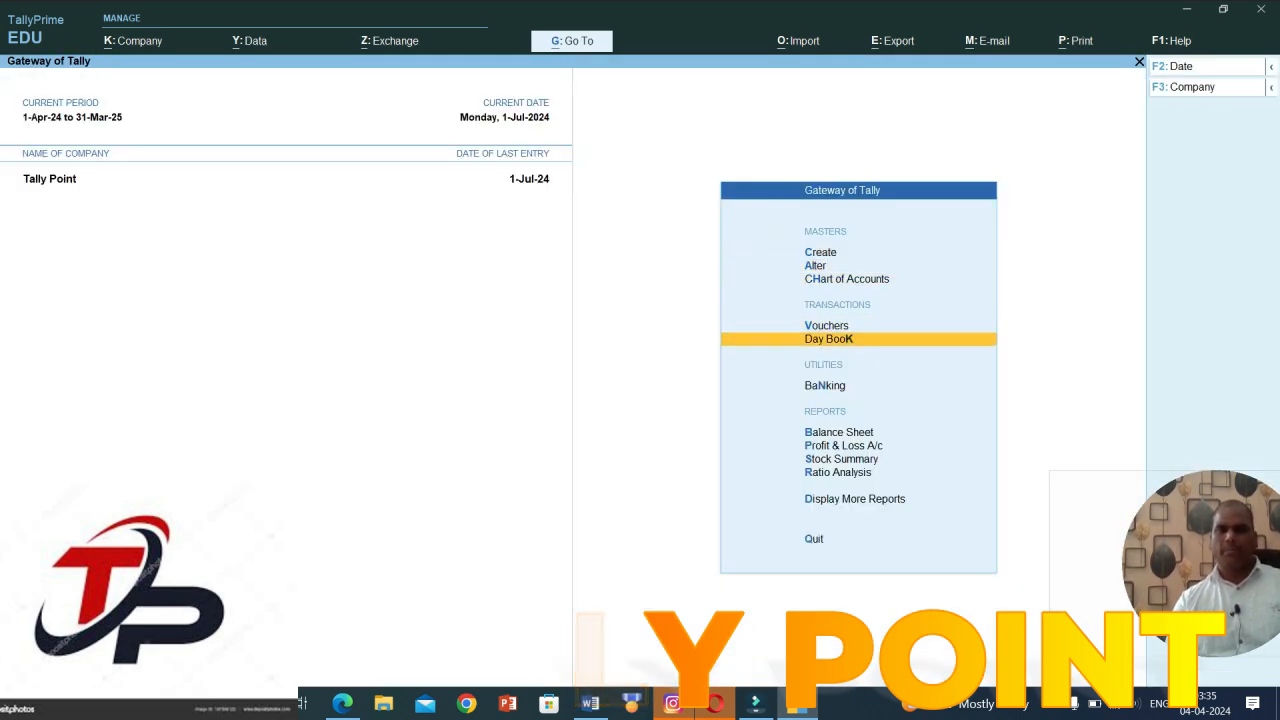
{"action": "key", "text": "Down"}
{"action": "key", "text": "Down"}
{"action": "key", "text": "Return"}
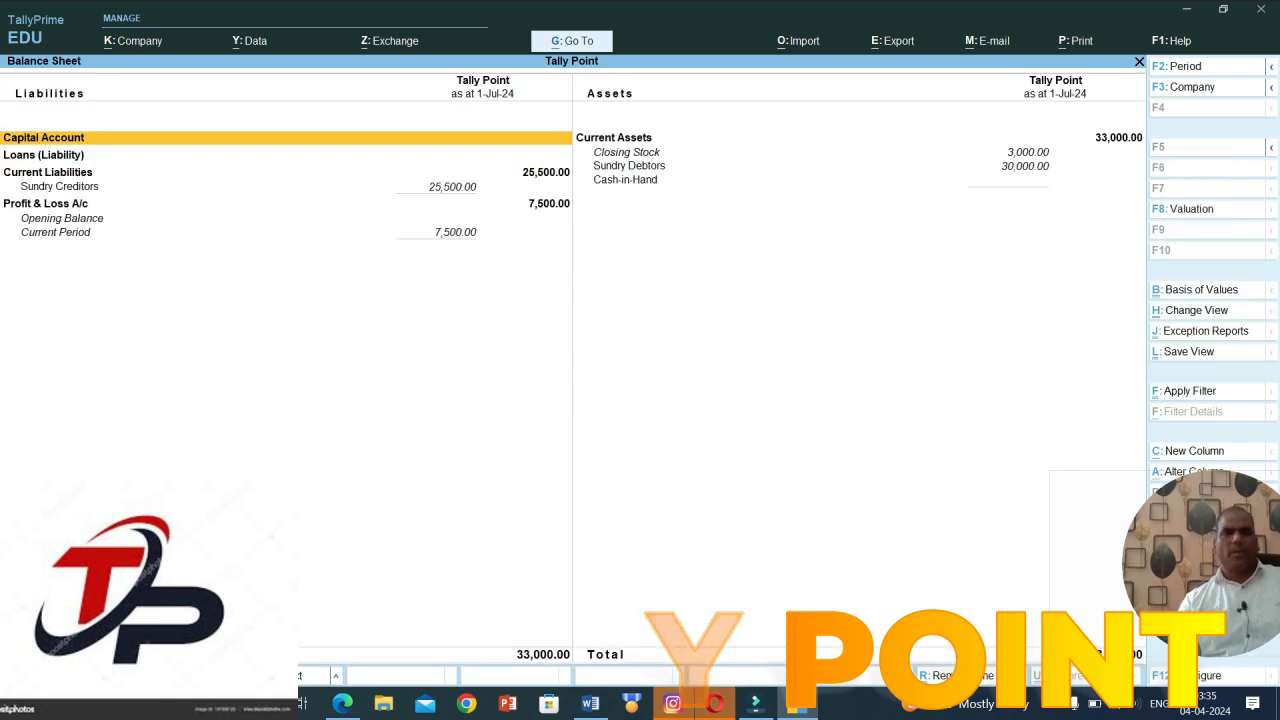
Step: Review the Current Liabilities and their Sundry Creditors line in the Balance Sheet
{"action": "key", "text": "Down"}
{"action": "key", "text": "Down"}
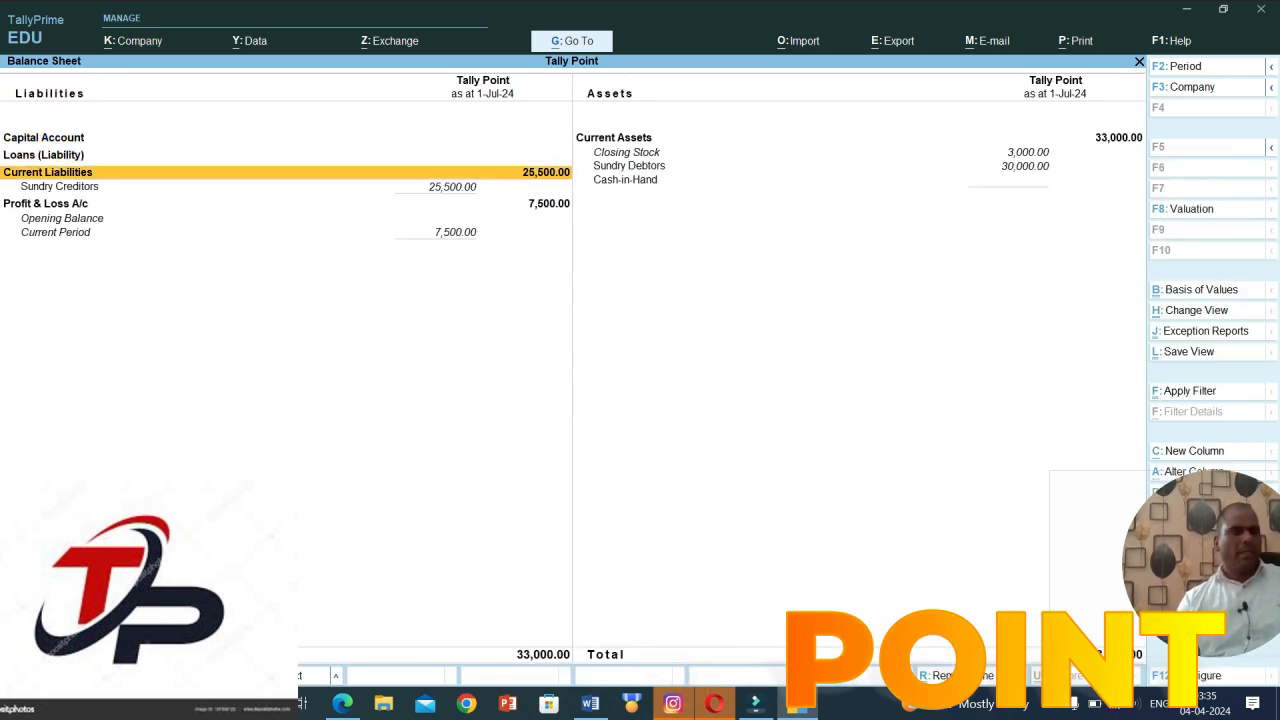
{"action": "key", "text": "Down"}
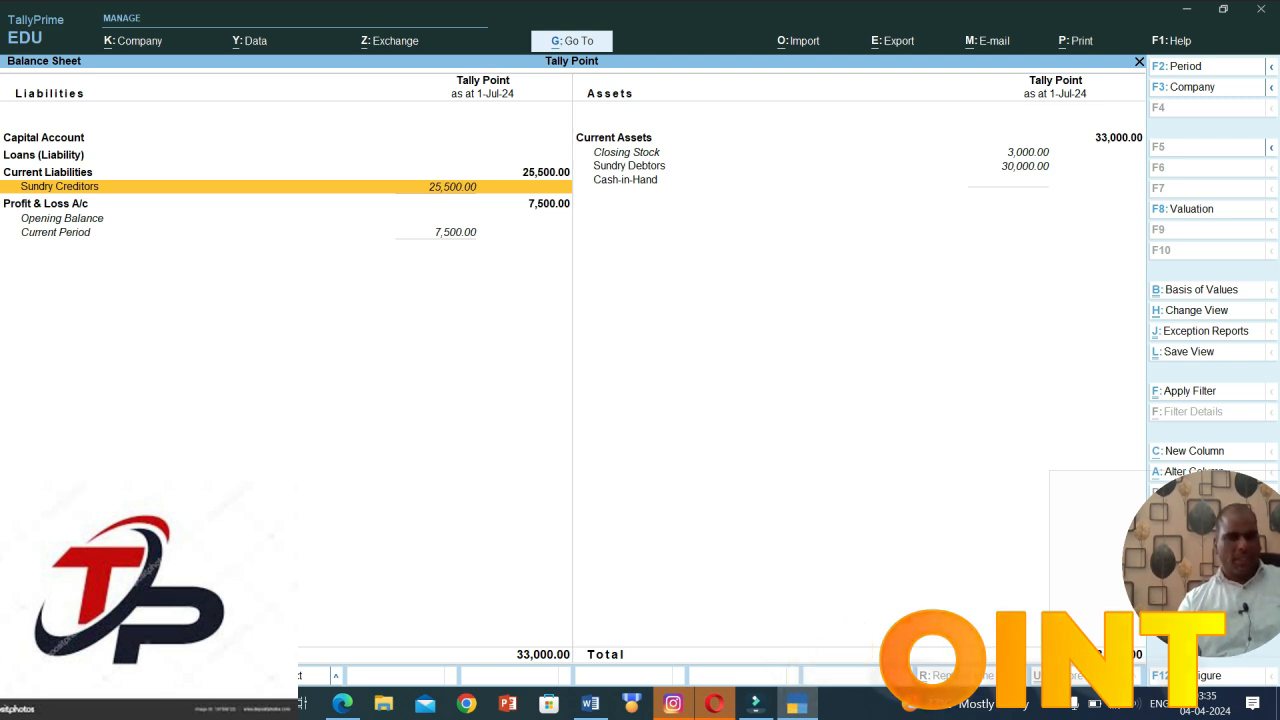
Step: Review the Closing Stock and Sundry Debtors lines under Current Assets, and close the Balance Sheet
{"action": "key", "text": "Right"}
{"action": "key", "text": "Up"}
{"action": "key", "text": "Up"}
{"action": "key", "text": "Down"}
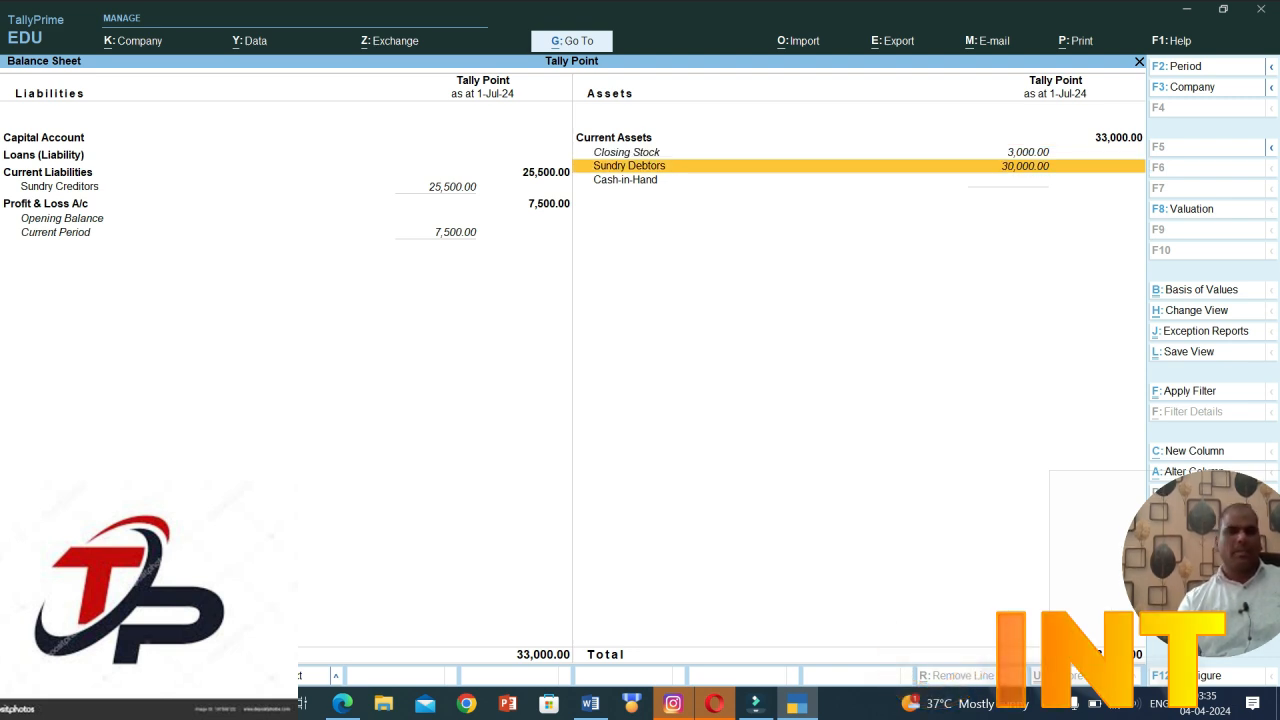
{"action": "key", "text": "Up"}
{"action": "key", "text": "Down"}
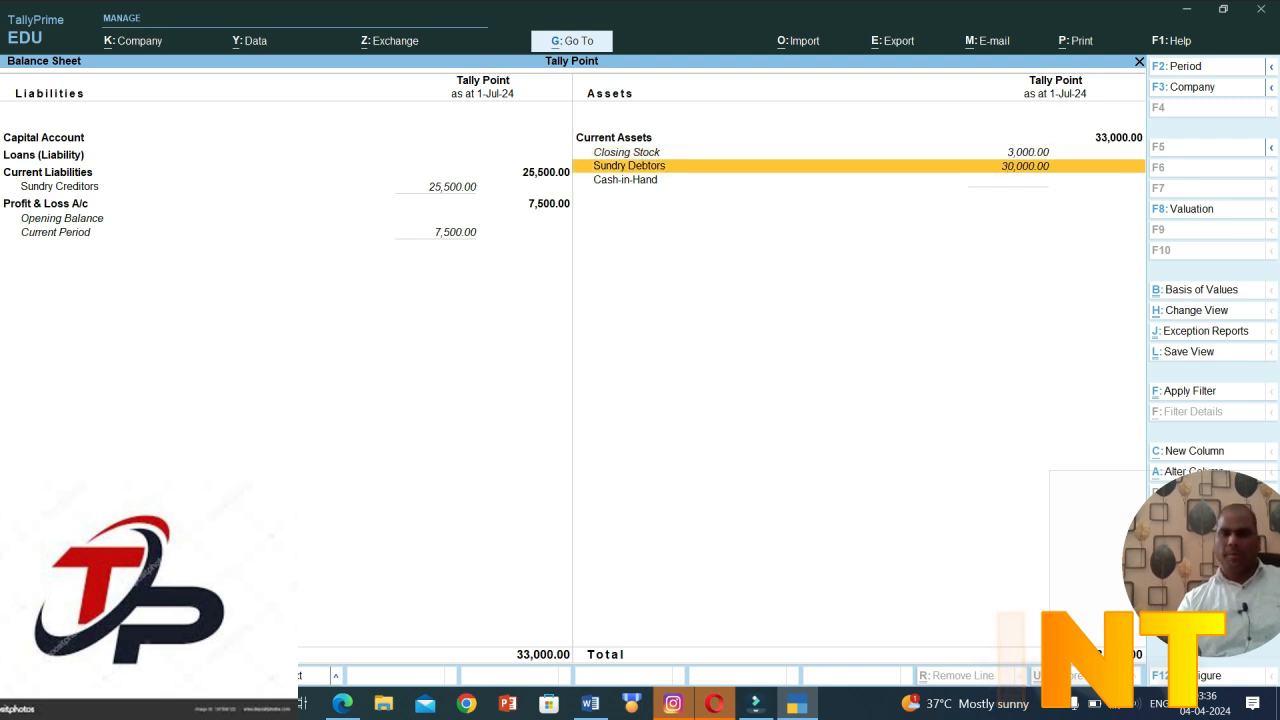
{"action": "key", "text": "Up"}
{"action": "key", "text": "Down"}
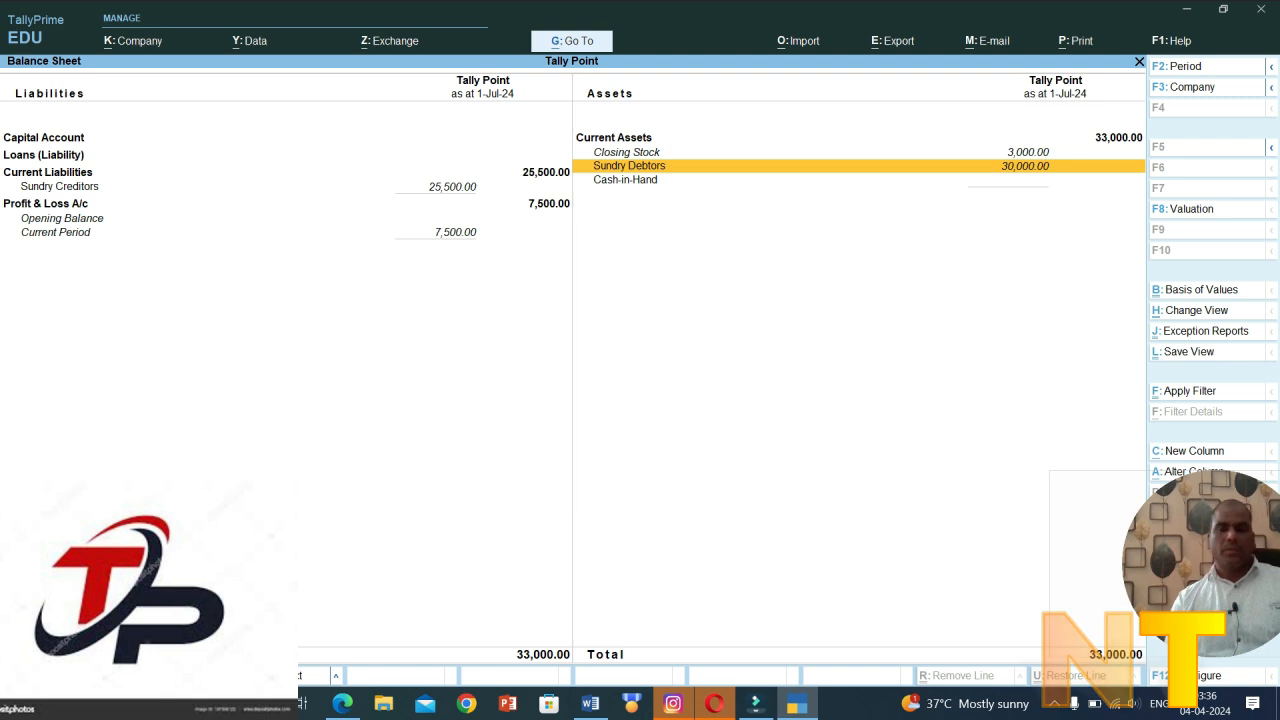
{"action": "key", "text": "Escape"}
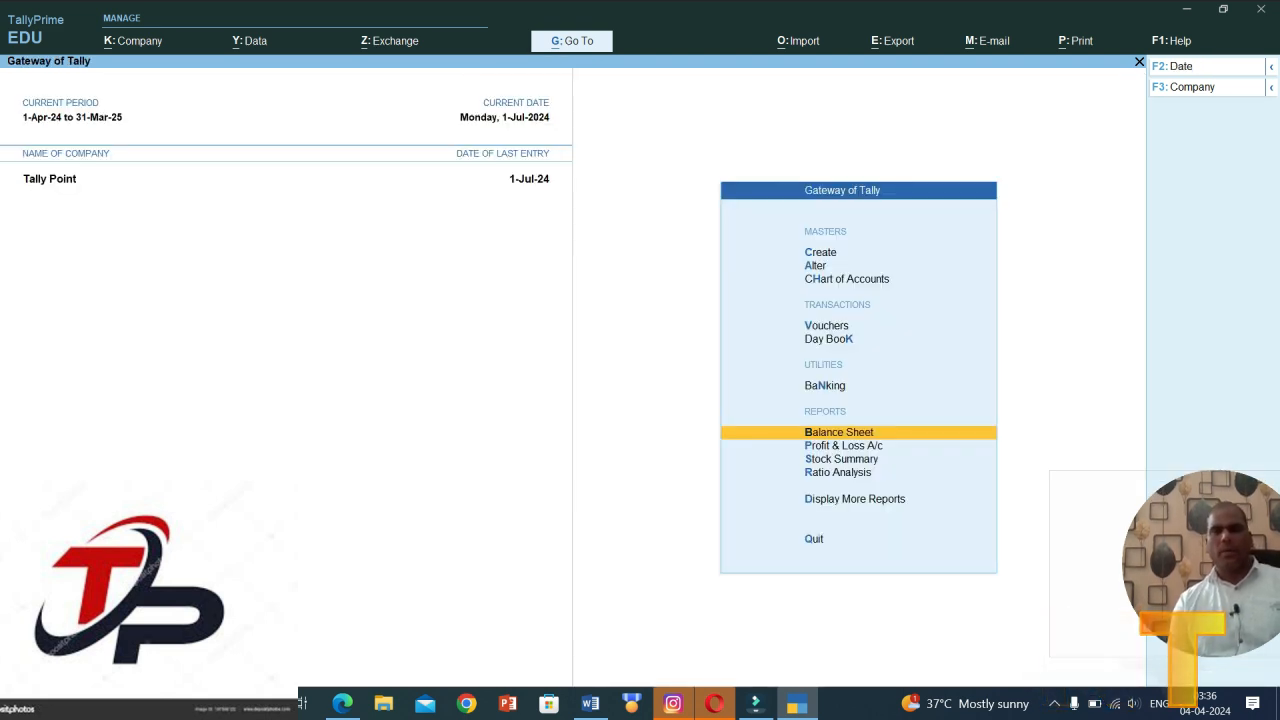
{"action": "left_click_drag", "start_coordinate": [1215, 564], "coordinate": [1167, 490]}
{"action": "left_click", "coordinate": [1060, 320]}
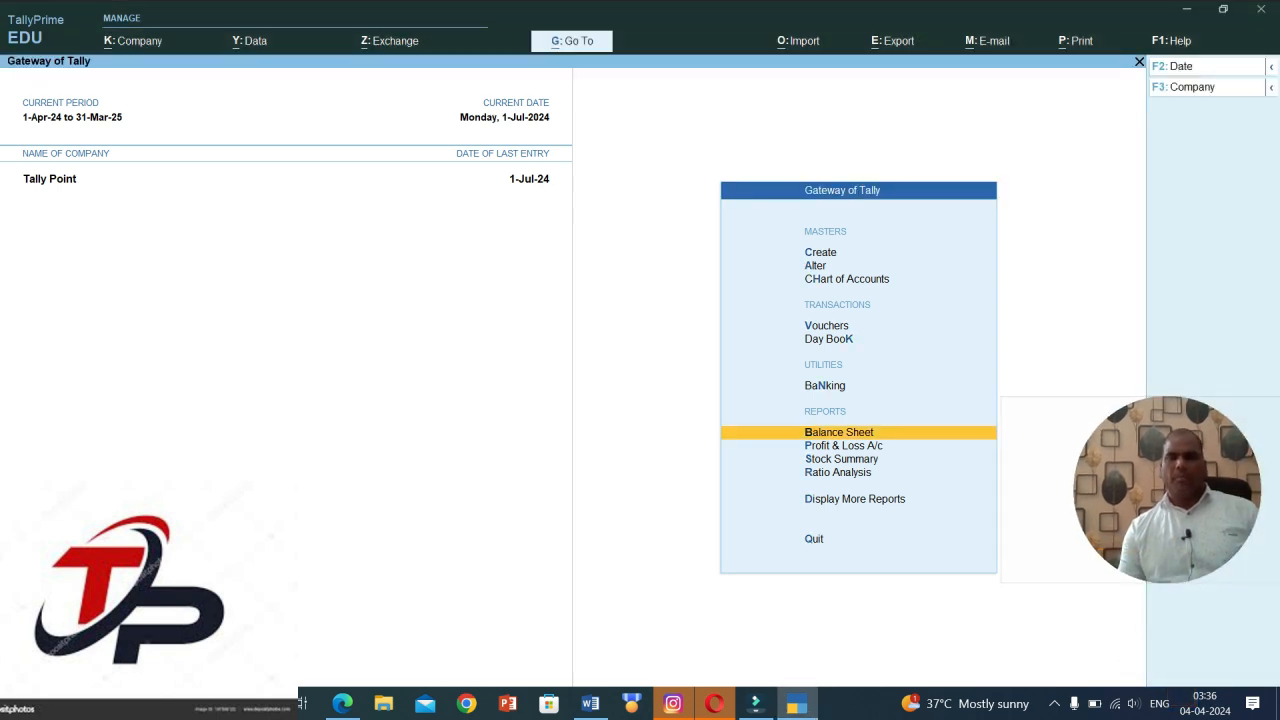